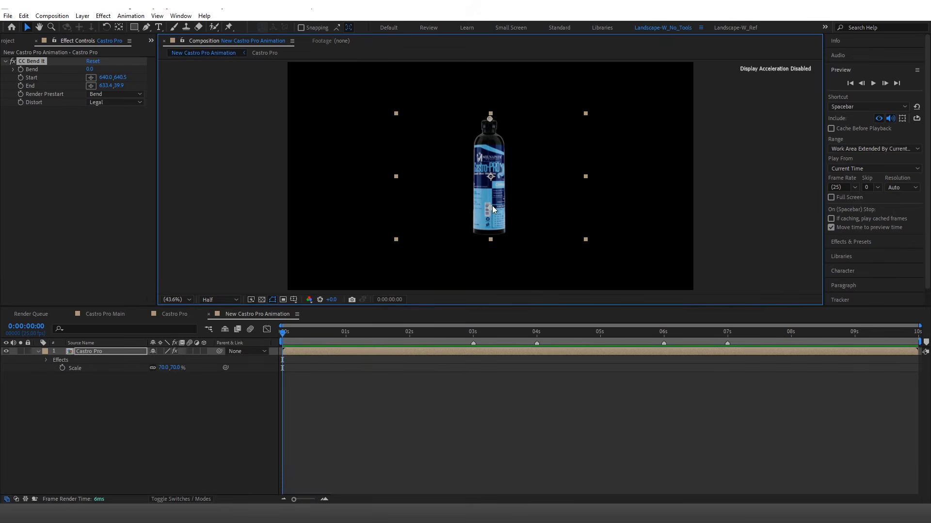
# Place the CC Bend It start point at the bottle's base, about 636.7, 850.1, then test the bend and reset Bend to 0.
pyautogui.moveTo(492, 211); pyautogui.dragTo(490, 239)
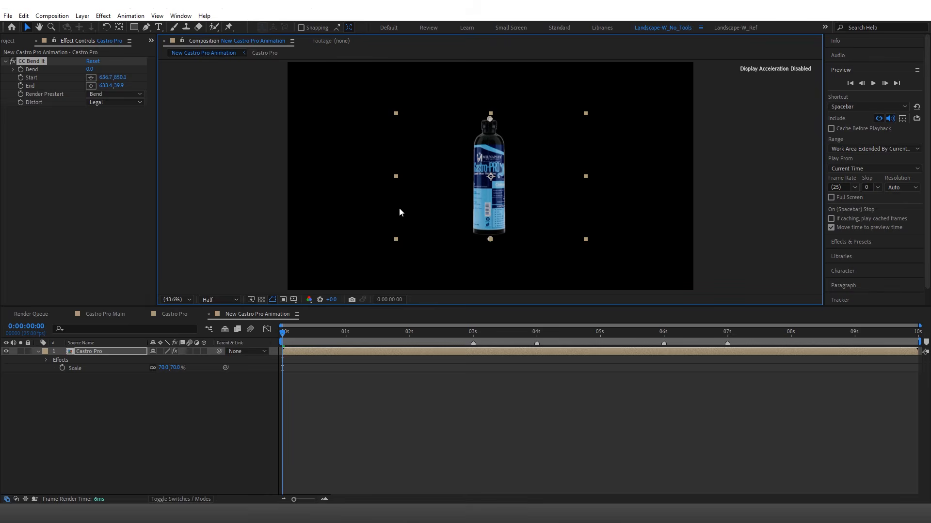
pyautogui.moveTo(90, 73)
pyautogui.mouseDown()
pyautogui.moveTo(57, 74)
pyautogui.moveTo(95, 71)
pyautogui.mouseUp()
pyautogui.click(94, 71)
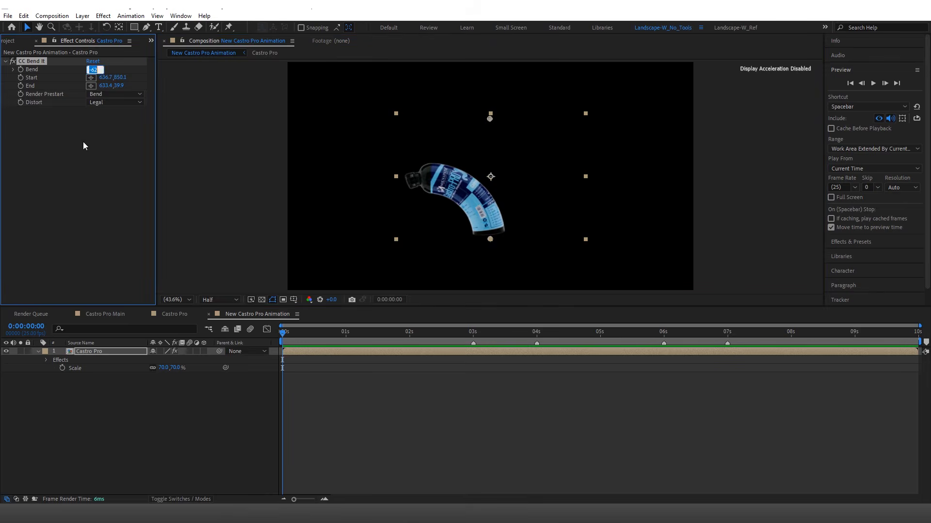
pyautogui.write('0')
pyautogui.press('Return')
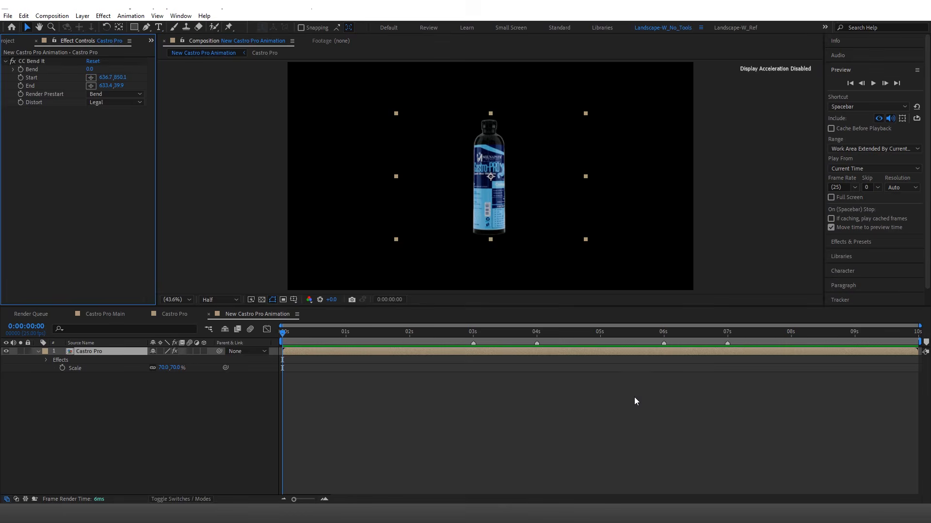
# Switch to Product Animation script.txt in Notepad and copy the CC Bend it expression 90 * Math.cos(time * 10) / Math.exp(time * 2);.
pyautogui.click(698, 513)
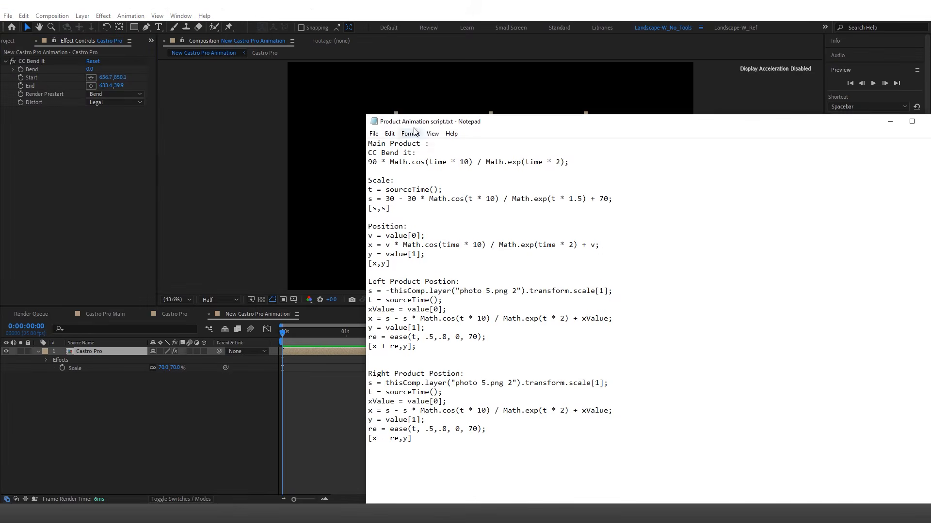
pyautogui.moveTo(415, 123); pyautogui.dragTo(412, 77)
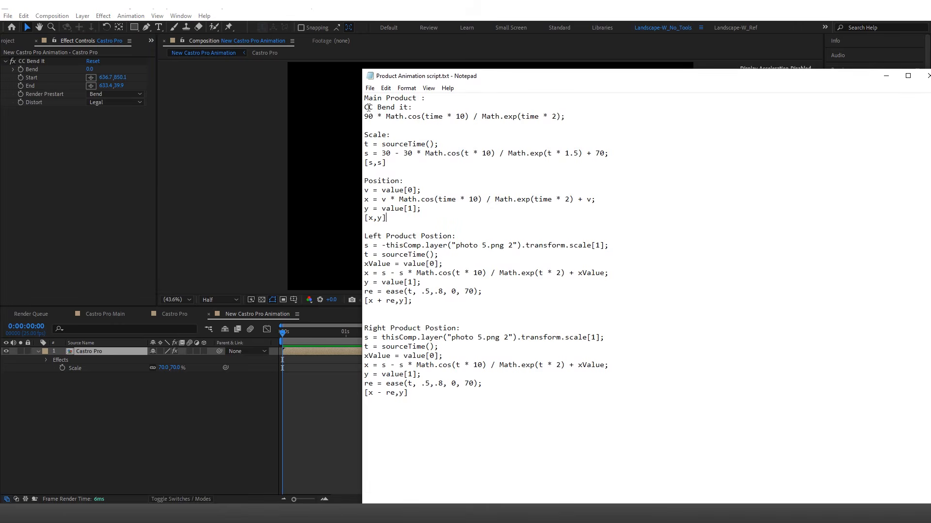
pyautogui.moveTo(365, 97); pyautogui.dragTo(478, 261)
pyautogui.click(478, 261)
pyautogui.moveTo(433, 311); pyautogui.dragTo(357, 244)
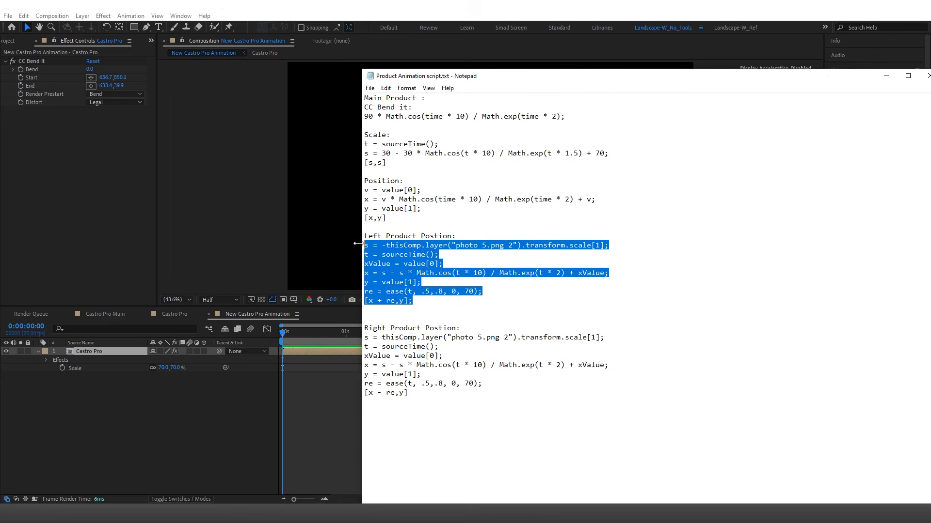
pyautogui.click(422, 309)
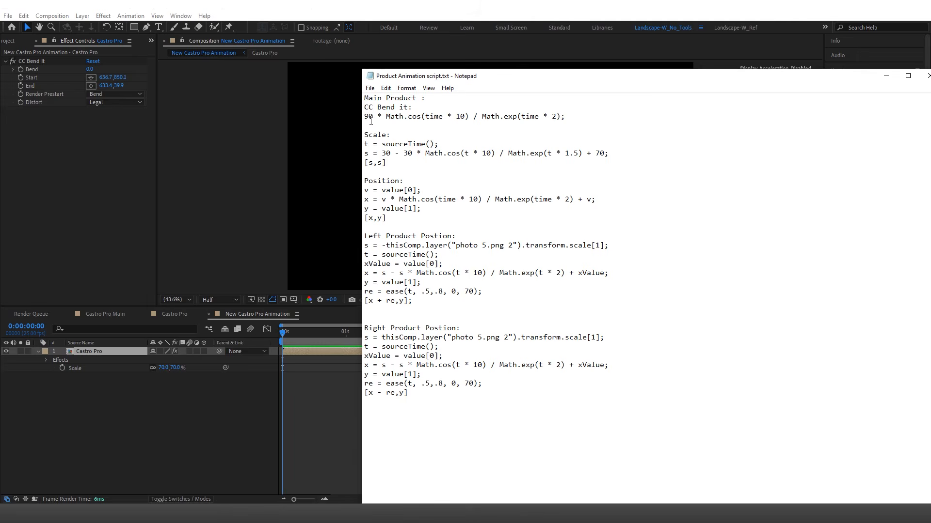
pyautogui.moveTo(364, 116); pyautogui.dragTo(571, 117)
pyautogui.hotkey('ctrl', 'c')
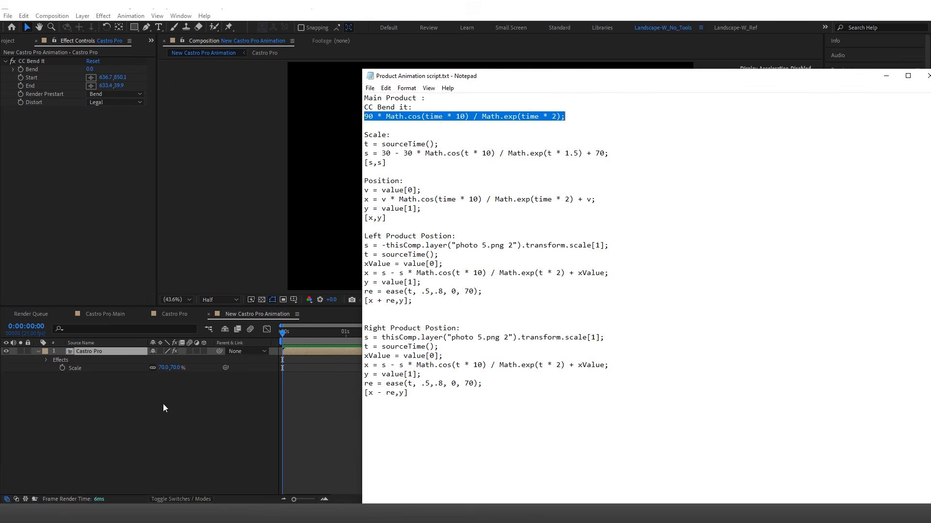
# Switch to After Effects, apply the copied expression to the Castro Pro layer's Bend property and preview the animation.
pyautogui.click(148, 408)
pyautogui.click(95, 355)
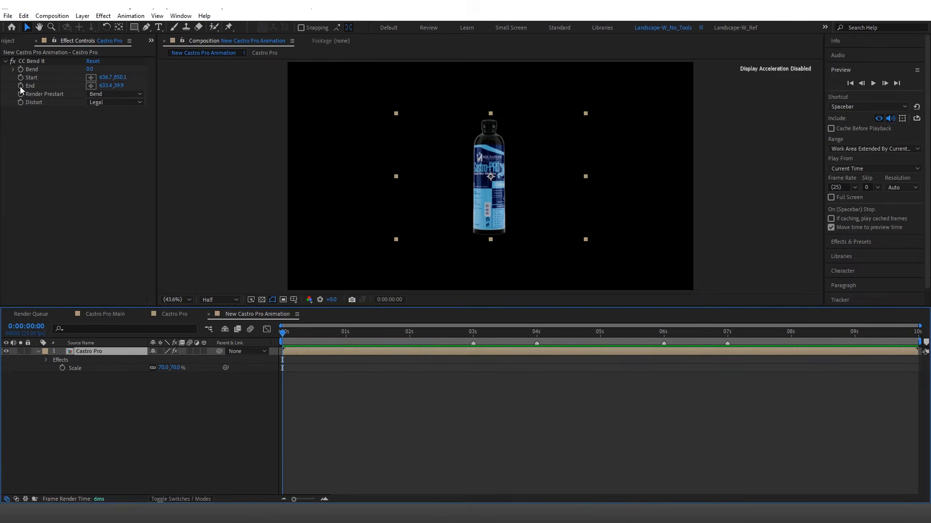
pyautogui.keyDown('alt'); pyautogui.click(20, 70); pyautogui.keyUp('alt')
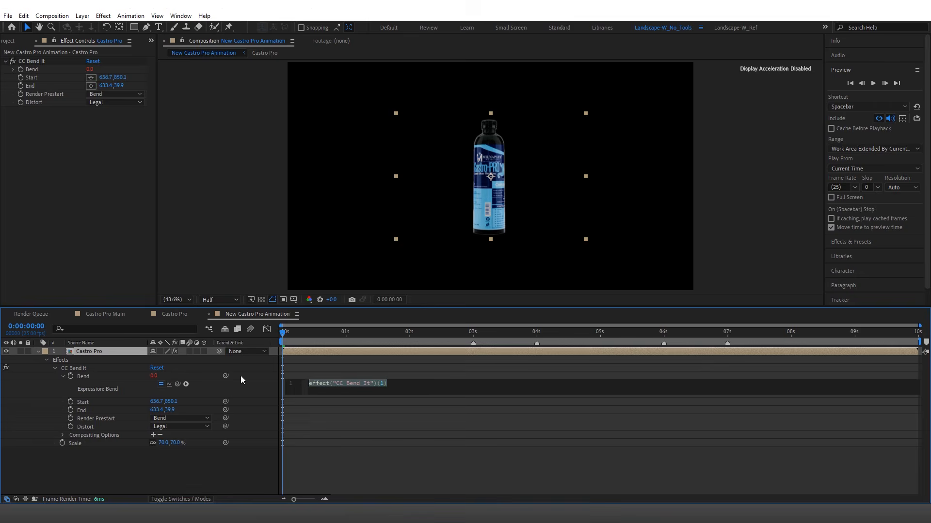
pyautogui.hotkey('ctrl', 'v')
pyautogui.click(307, 367)
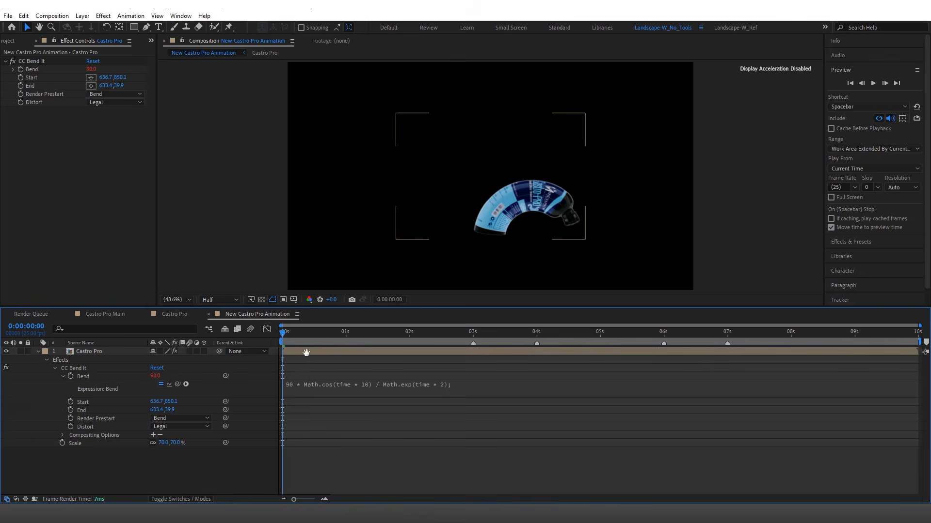
pyautogui.press('space')
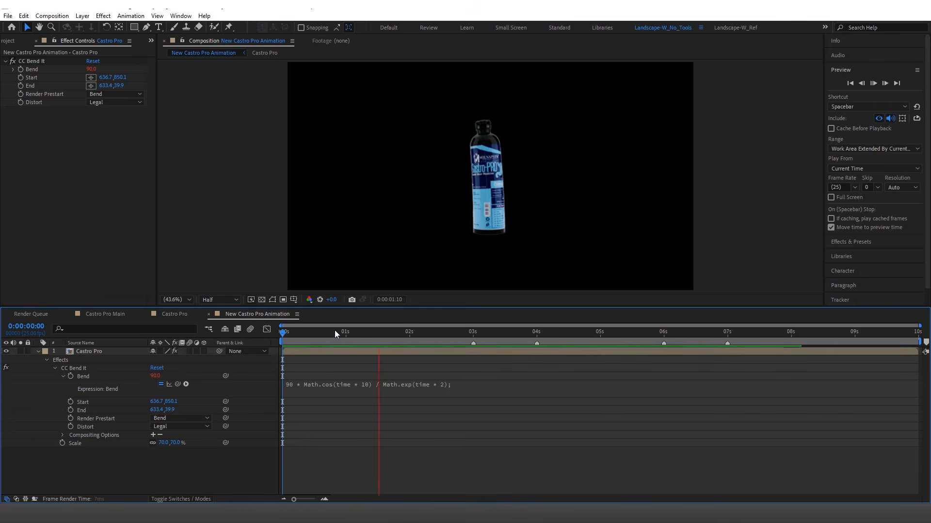
pyautogui.press('space')
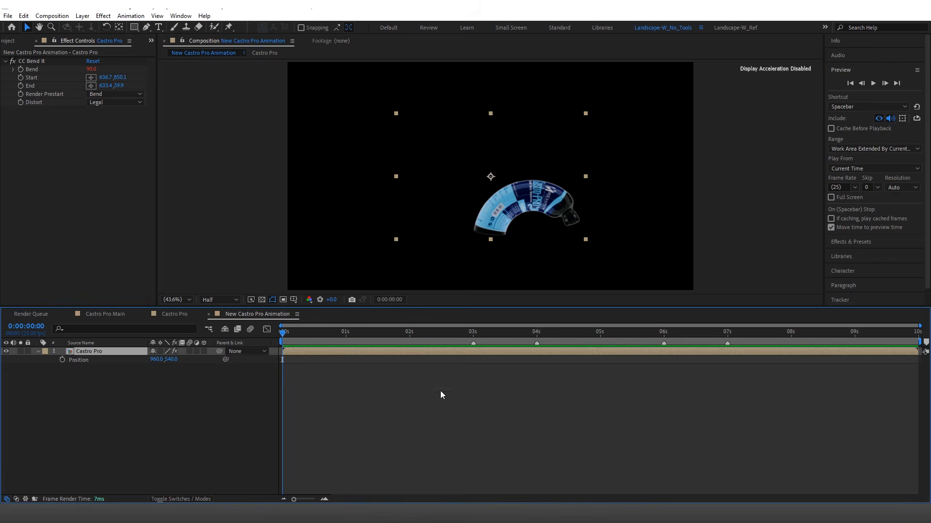
# Copy the main product's Position expression from the Notepad script into the Castro Pro layer's Position and enlarge its expression area.
pyautogui.hotkey('alt', 'Tab')
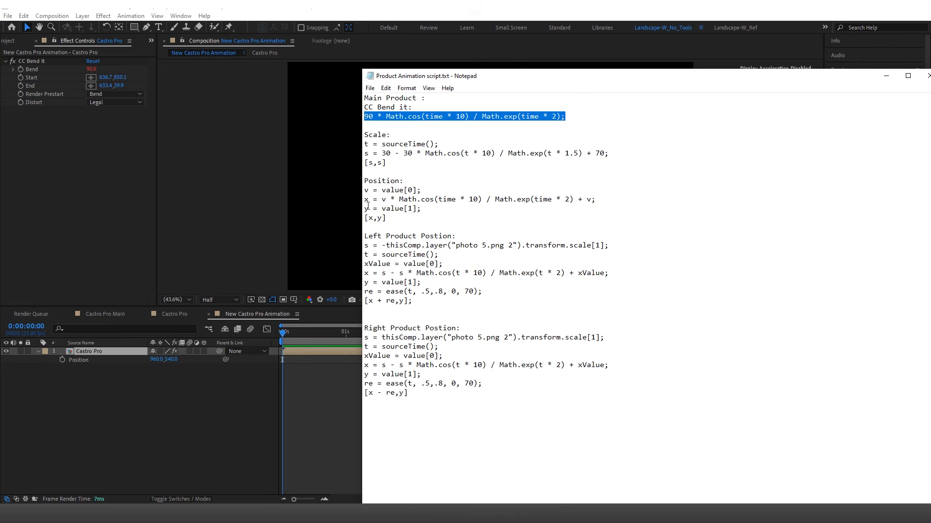
pyautogui.moveTo(365, 190); pyautogui.dragTo(387, 218)
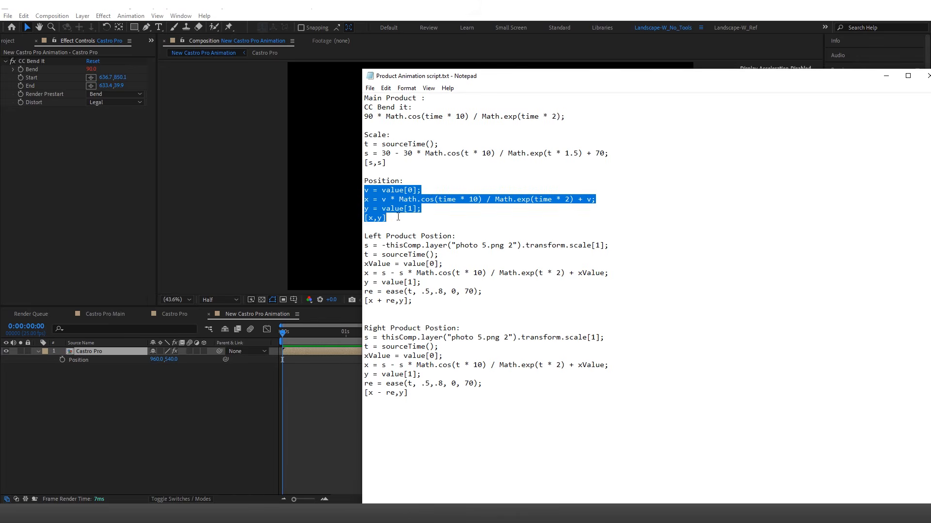
pyautogui.hotkey('alt', 'Tab')
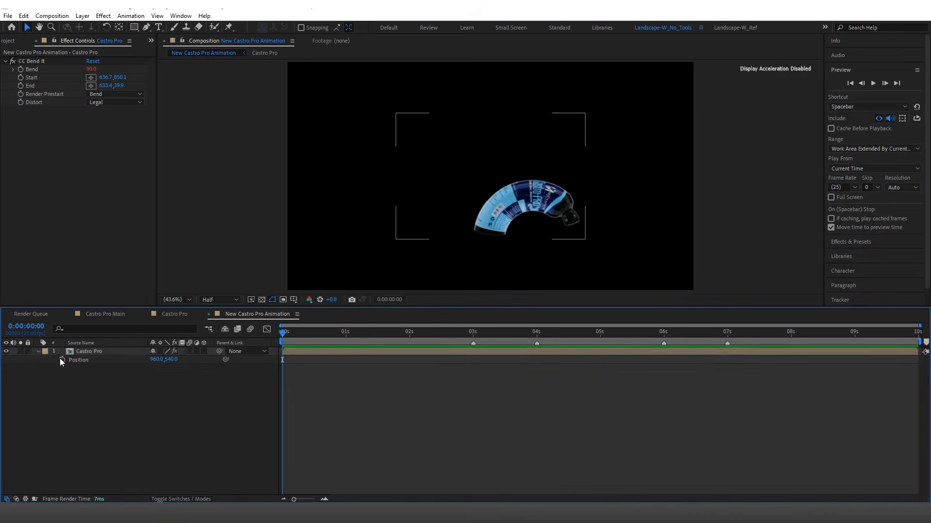
pyautogui.keyDown('alt'); pyautogui.click(62, 360); pyautogui.keyUp('alt')
pyautogui.hotkey('ctrl', 'v')
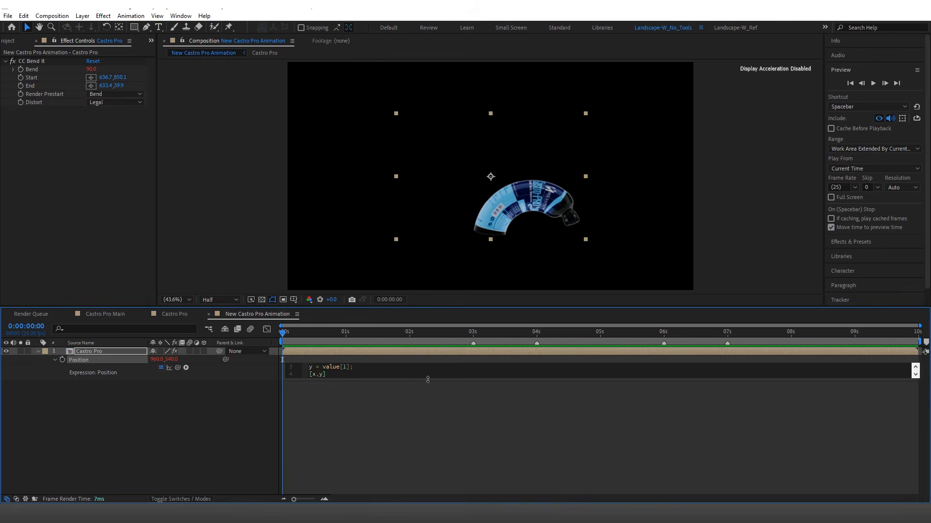
pyautogui.moveTo(428, 381); pyautogui.dragTo(451, 417)
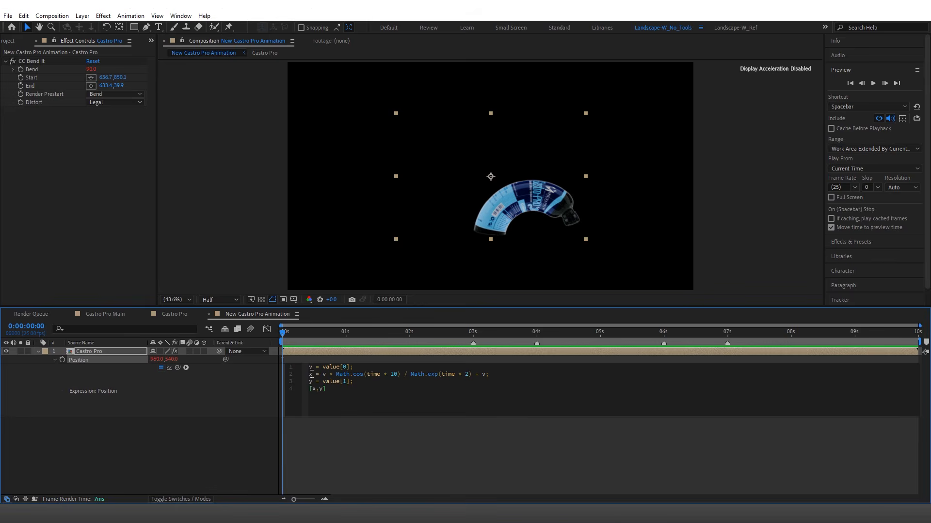
# Review the x, y and [x,y] lines of the Position expression, commit it and preview the bottle's movement.
pyautogui.moveTo(311, 374); pyautogui.dragTo(500, 371)
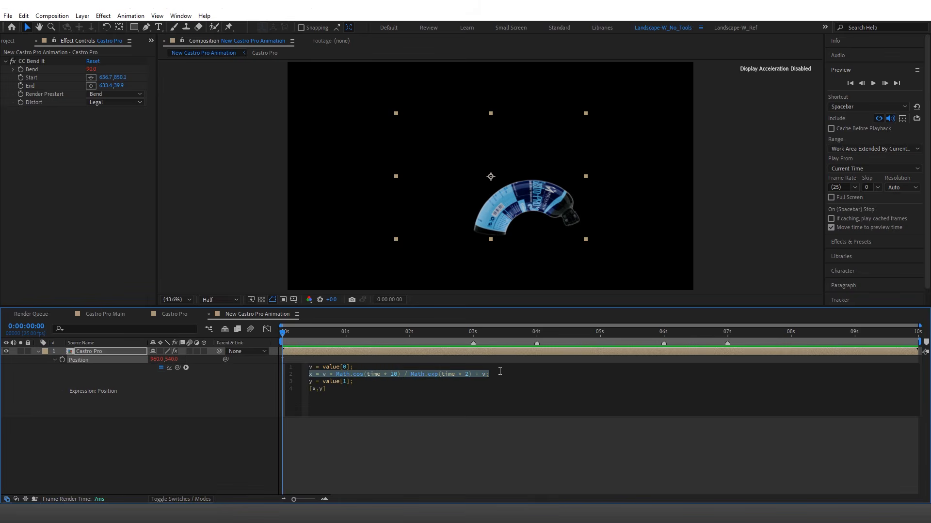
pyautogui.click(323, 388)
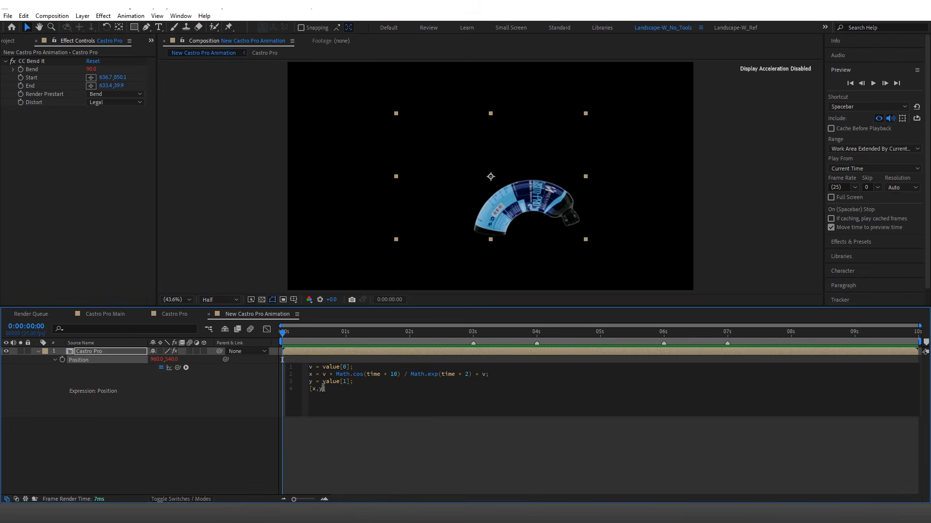
pyautogui.moveTo(308, 382); pyautogui.dragTo(355, 382)
pyautogui.click(324, 388)
pyautogui.click(148, 411)
pyautogui.press('space')
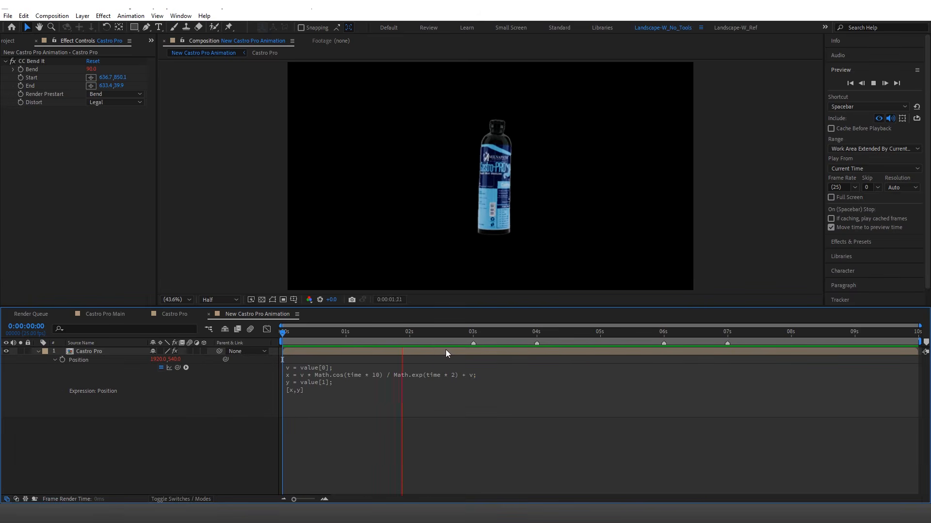
pyautogui.press('space')
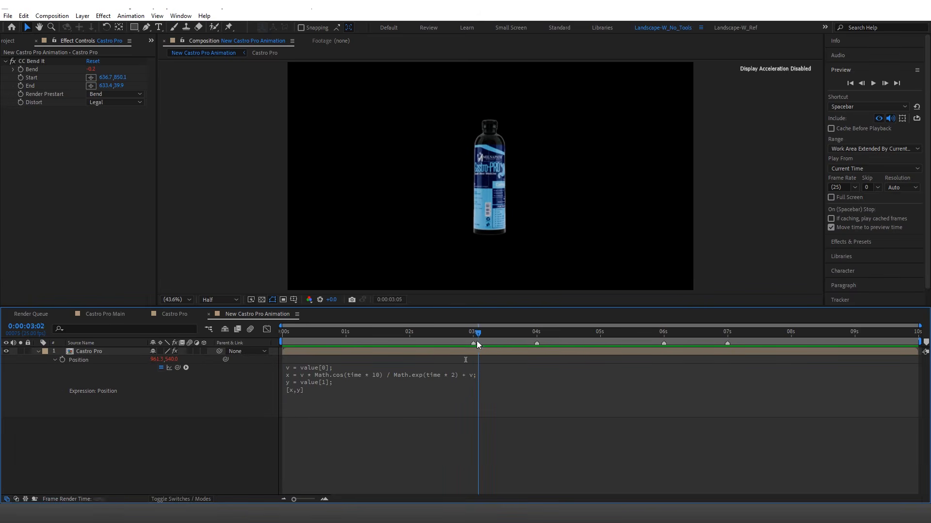
# Collapse the Castro Pro layer's properties and duplicate the layer twice.
pyautogui.click(446, 354)
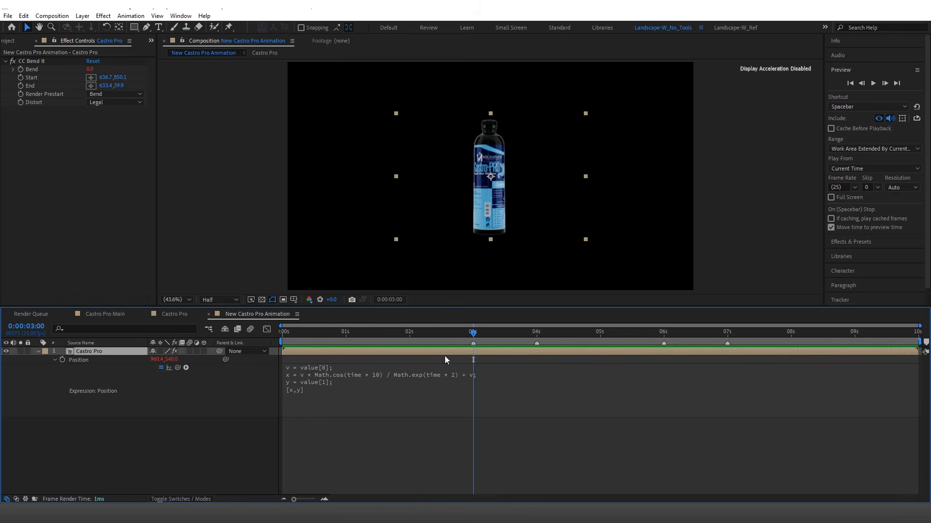
pyautogui.click(38, 351)
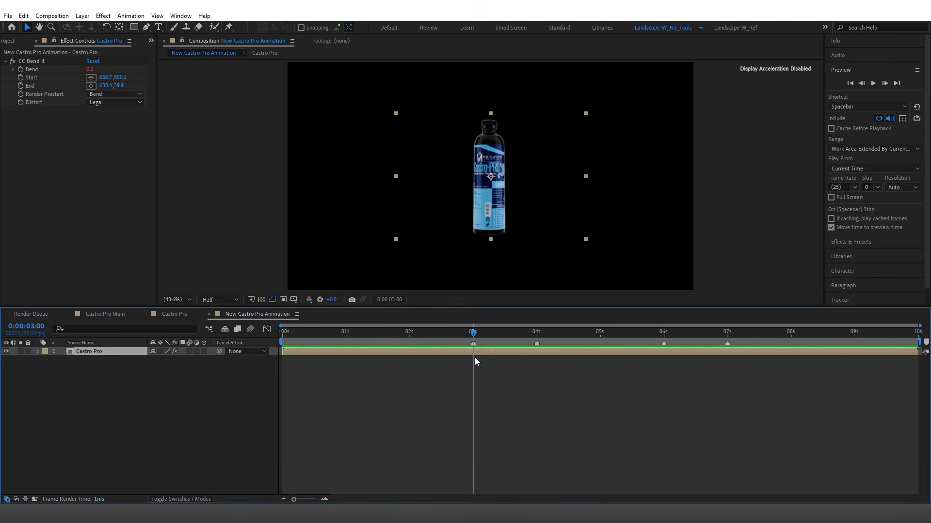
pyautogui.hotkey('ctrl', 'd')
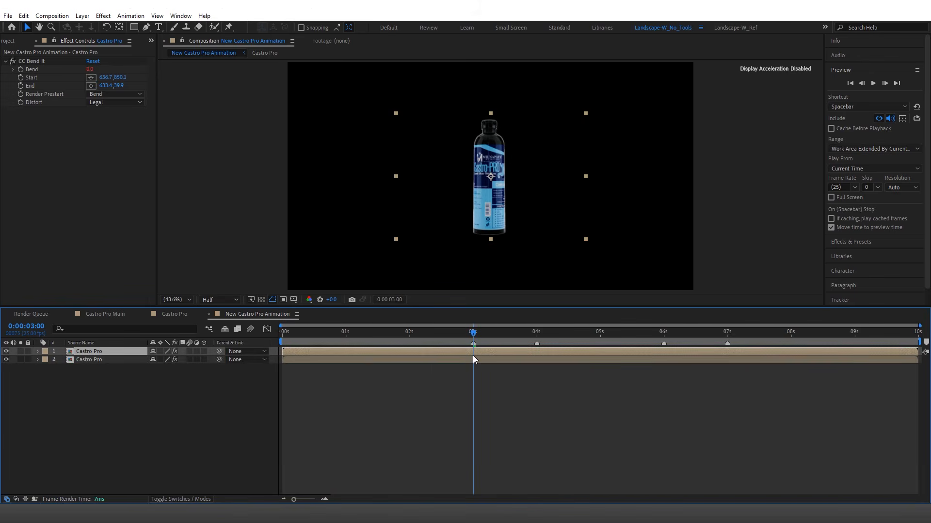
pyautogui.hotkey('ctrl', 'd')
# Delete the CC Bend It effect from the upper two Castro Pro layers.
pyautogui.keyDown('shift'); pyautogui.click(453, 359); pyautogui.keyUp('shift')
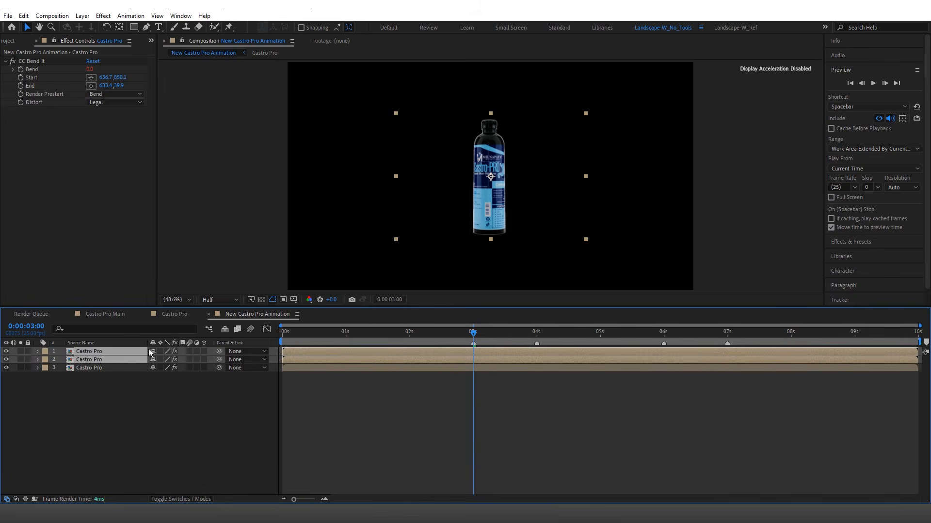
pyautogui.click(31, 61)
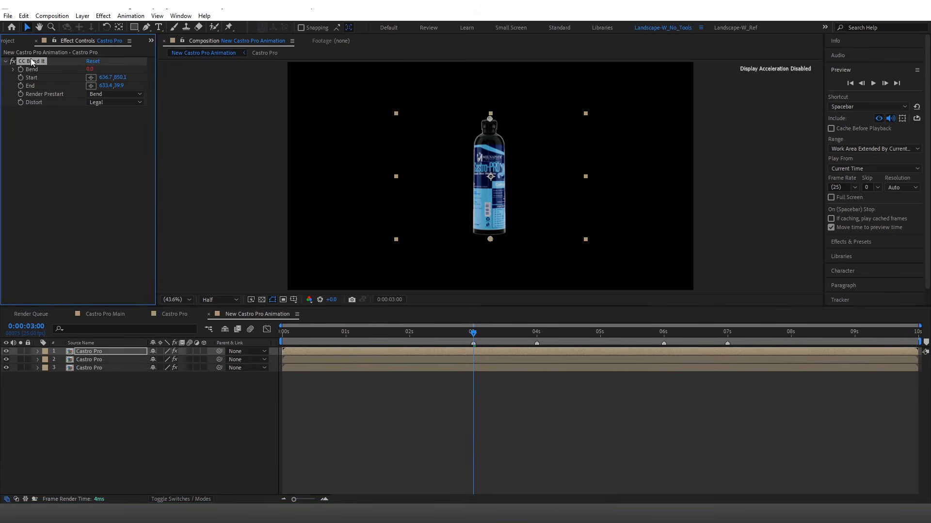
pyautogui.press('Delete')
pyautogui.click(88, 377)
pyautogui.click(89, 359)
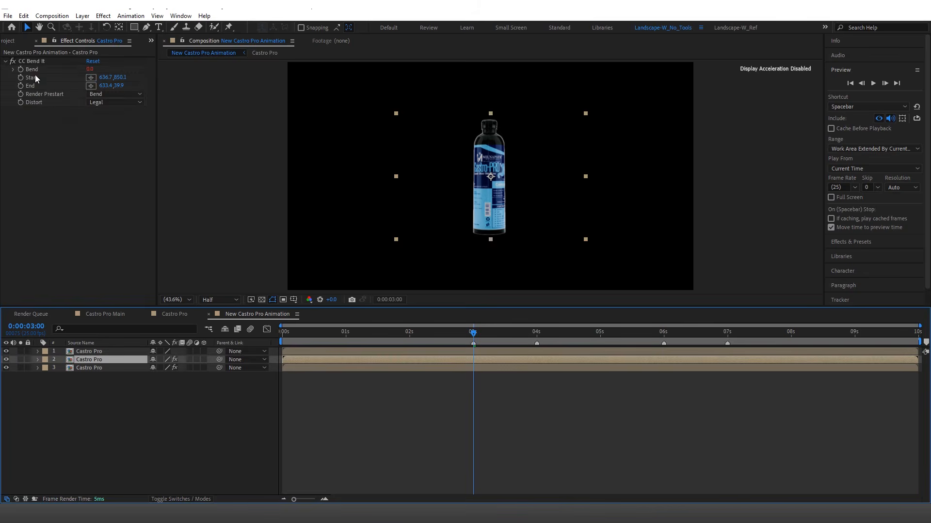
pyautogui.click(29, 62)
pyautogui.press('Delete')
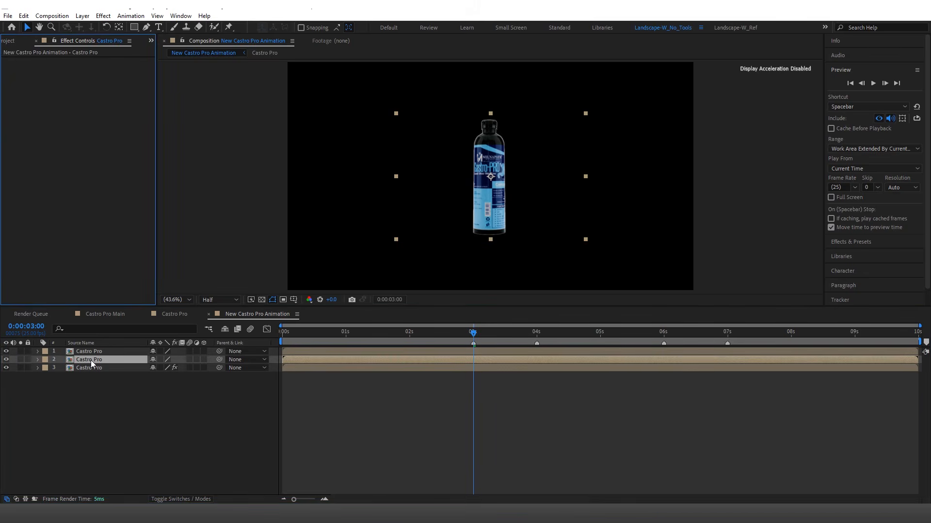
# Remove the Position expression from the upper two Castro Pro layers and collapse their properties.
pyautogui.click(91, 359)
pyautogui.press('p')
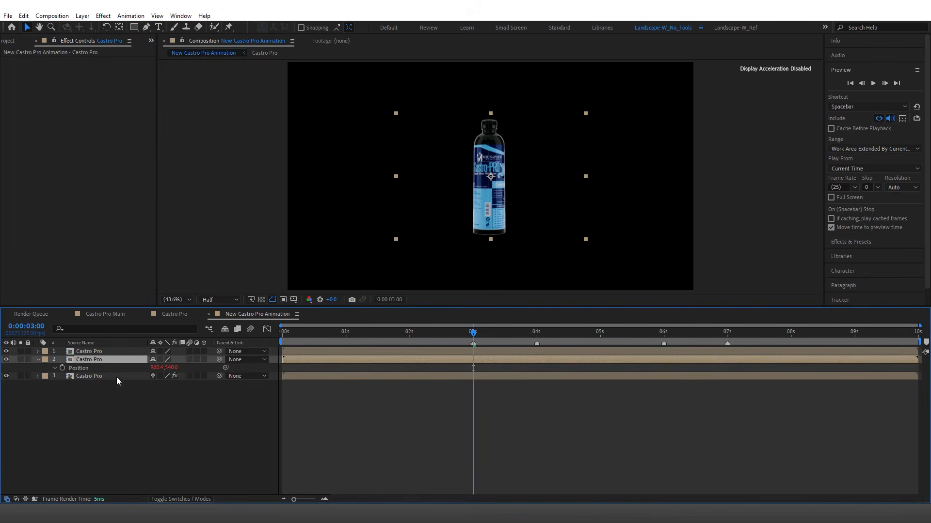
pyautogui.hotkey('alt', 'shift', '=')
pyautogui.write('v = value[0]; x = v * Math.cos(time * 10) / Math.exp(time * 2) + v; y = value[1]; [x,y]')
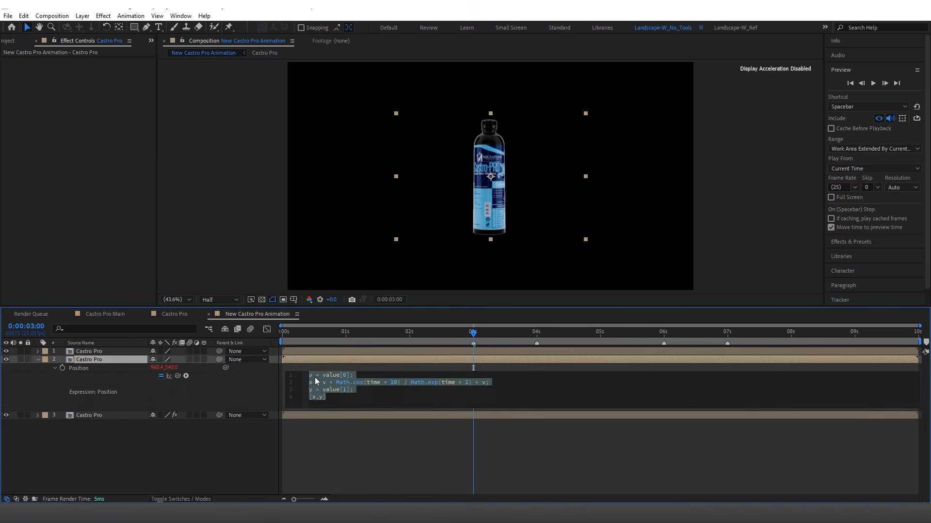
pyautogui.click(340, 350)
pyautogui.press('p')
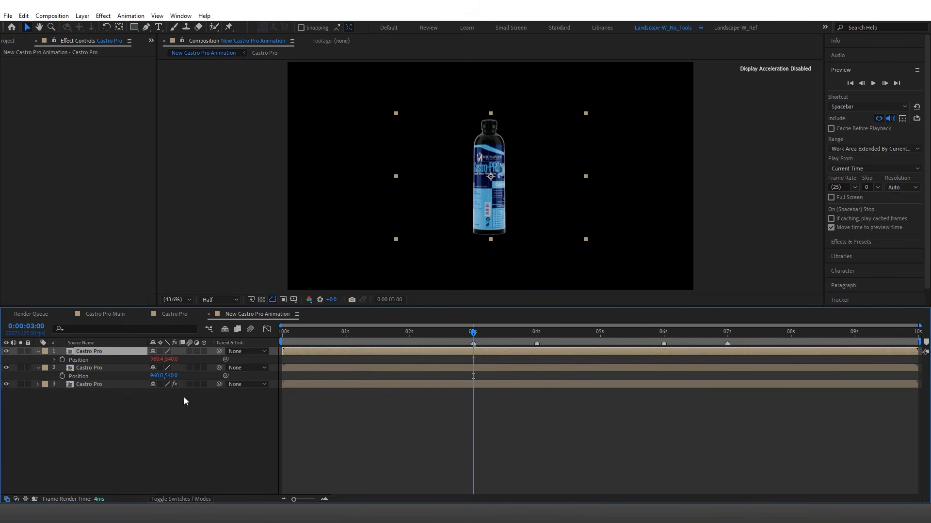
pyautogui.hotkey('ctrl', 'v')
pyautogui.click(315, 369)
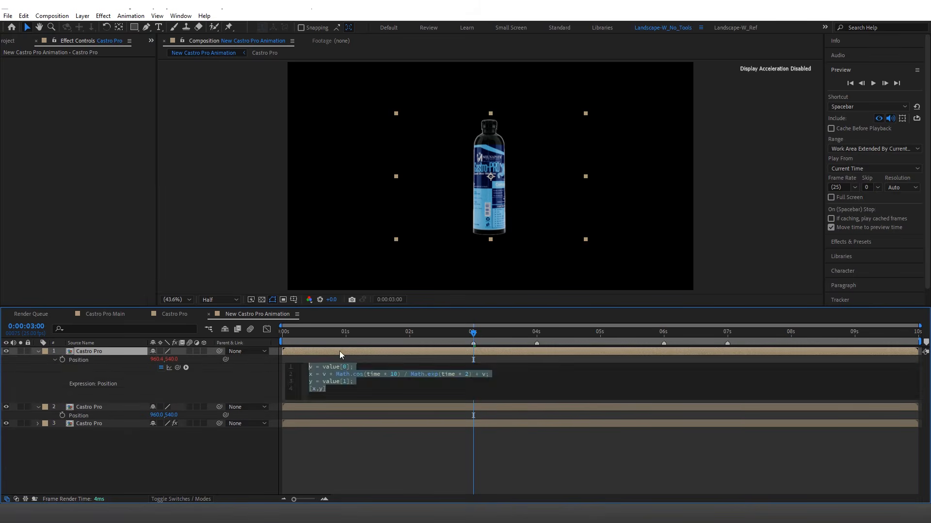
pyautogui.press('BackSpace')
pyautogui.click(335, 351)
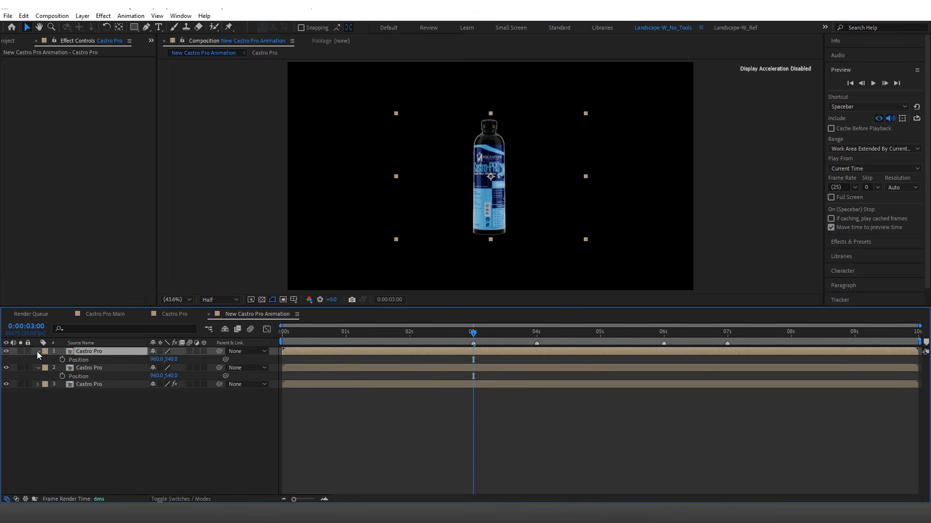
pyautogui.click(38, 351)
pyautogui.click(39, 359)
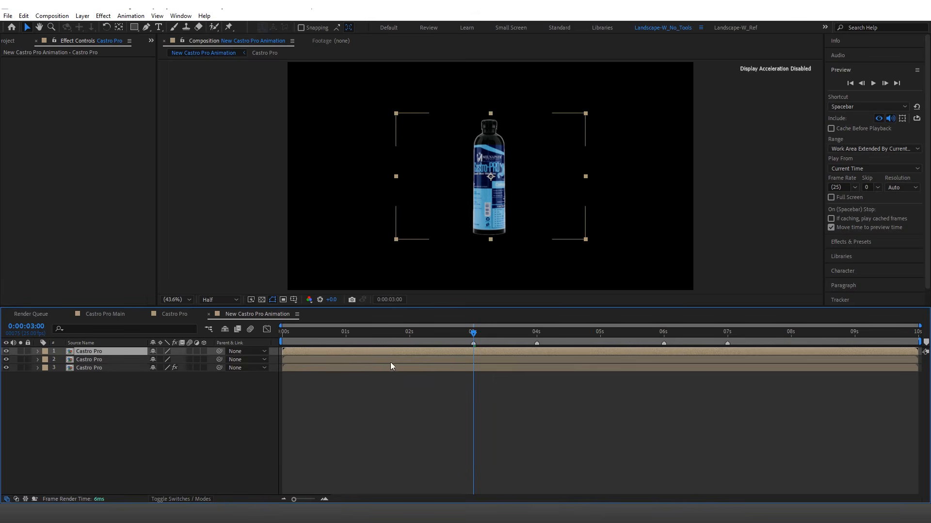
# Move the upper two Castro Pro layers to start at 3 seconds and trim the bottom layer to end there.
pyautogui.keyDown('shift'); pyautogui.click(397, 358); pyautogui.keyUp('shift')
pyautogui.moveTo(383, 349); pyautogui.dragTo(574, 348)
pyautogui.click(479, 369)
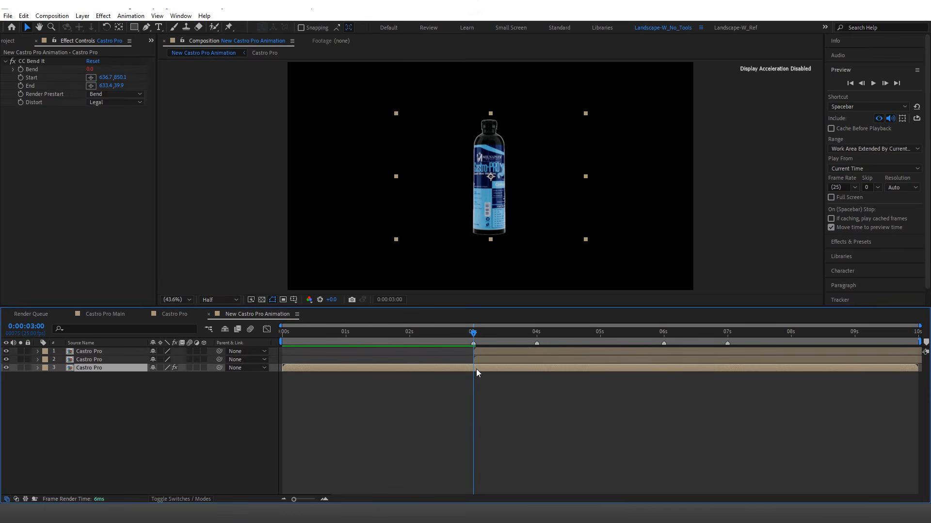
pyautogui.hotkey('alt', ']')
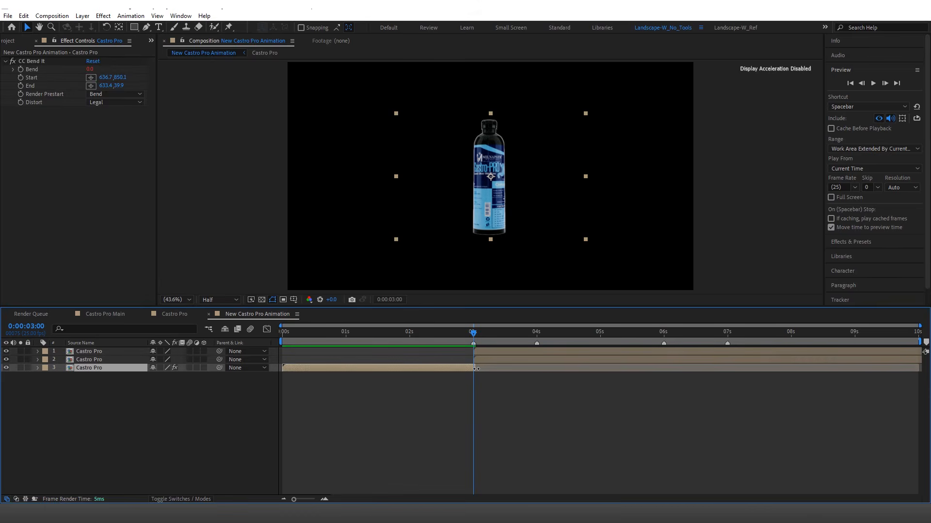
pyautogui.moveTo(476, 369); pyautogui.dragTo(473, 370)
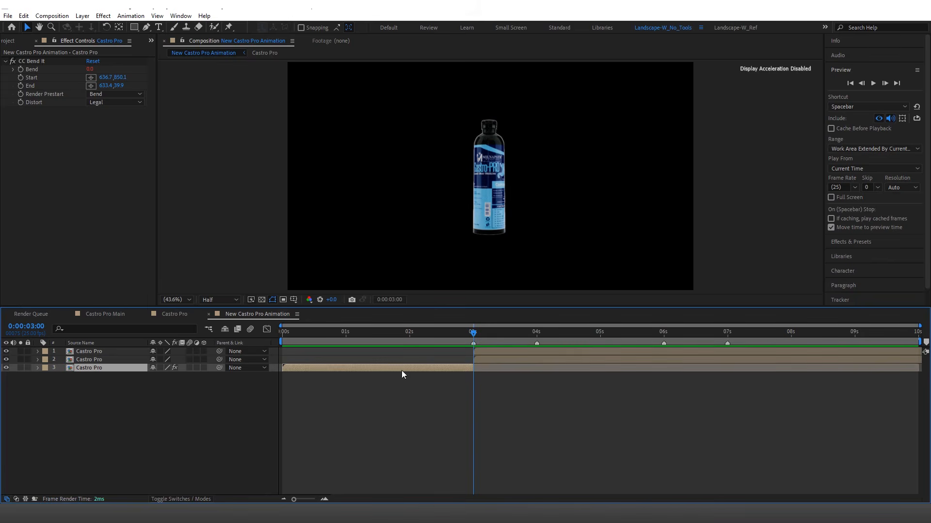
# Duplicate one effect-free Castro Pro layer and place two effect-free copies beneath the layer with the bend effect.
pyautogui.click(495, 360)
pyautogui.hotkey('ctrl', 'd')
pyautogui.click(123, 367)
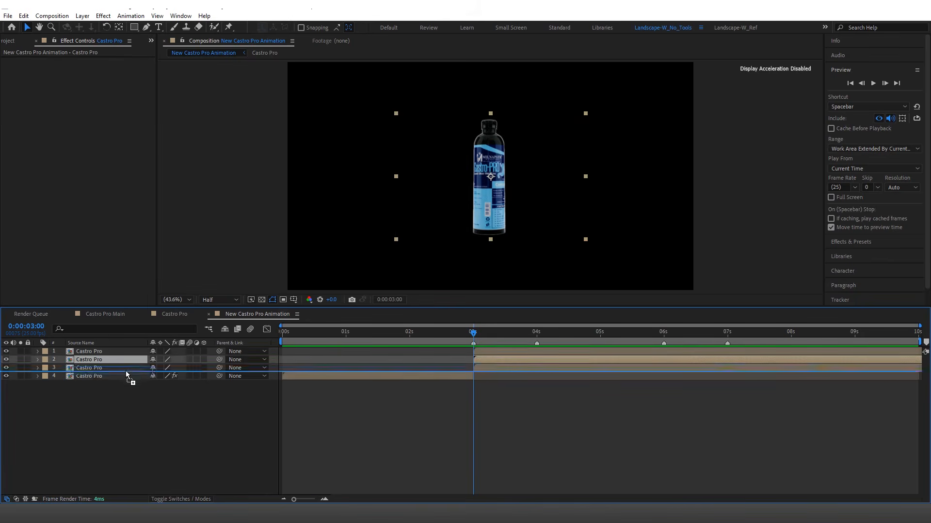
pyautogui.click(492, 357)
pyautogui.keyDown('shift'); pyautogui.click(493, 351); pyautogui.keyUp('shift')
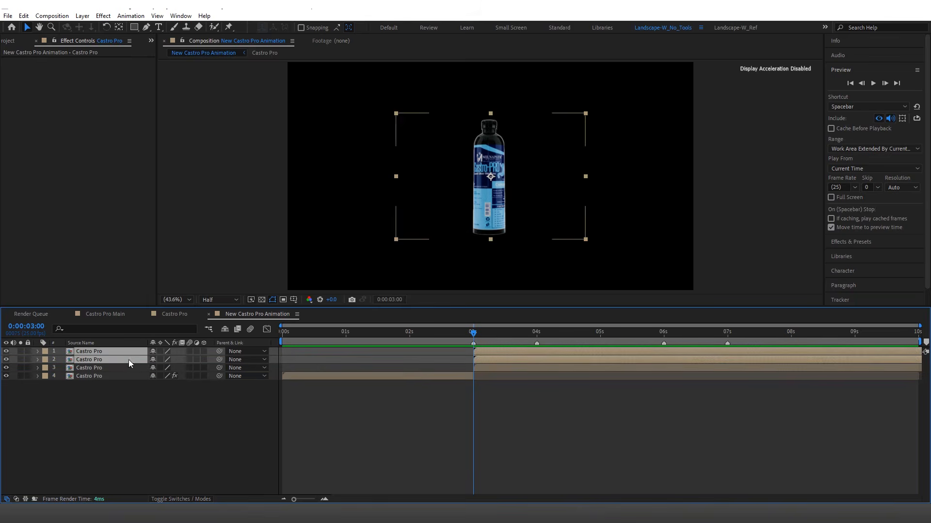
pyautogui.moveTo(129, 360); pyautogui.dragTo(489, 381)
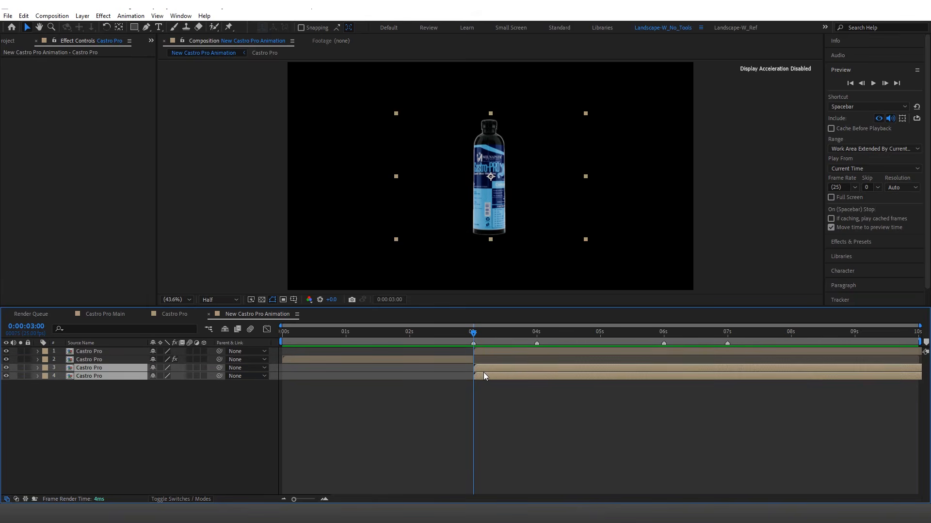
# Keyframe the lower two layers' Position at 3 seconds, then at 4 seconds with values 1132,540 for layer 3 and 790,540 for layer 4.
pyautogui.press('p')
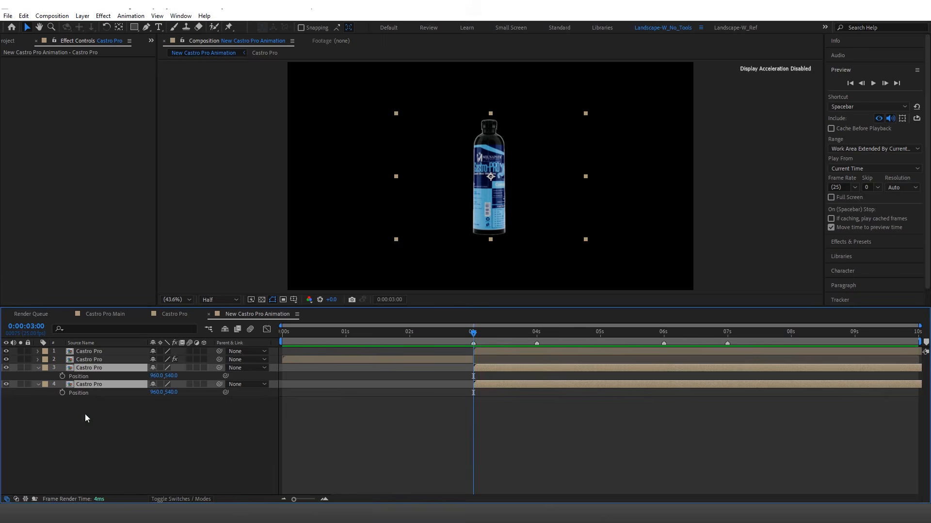
pyautogui.click(62, 377)
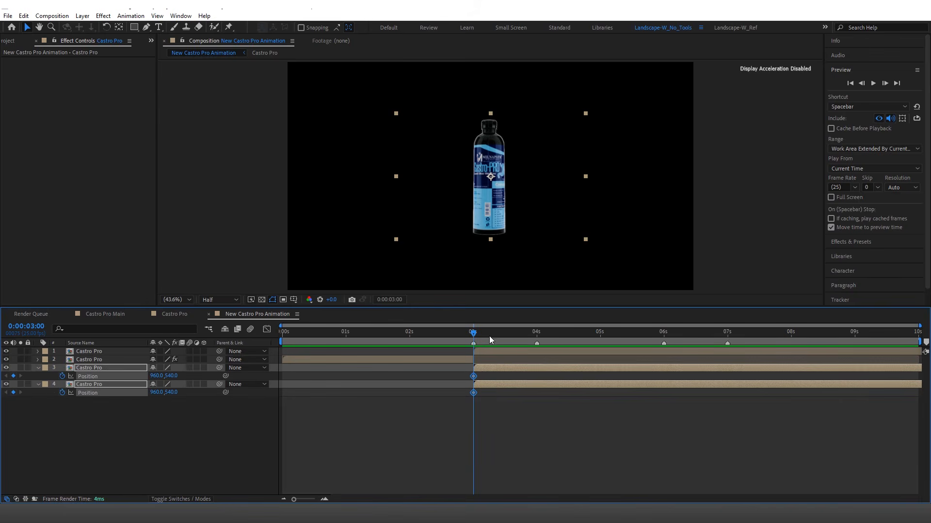
pyautogui.moveTo(495, 333); pyautogui.dragTo(536, 345)
pyautogui.click(214, 408)
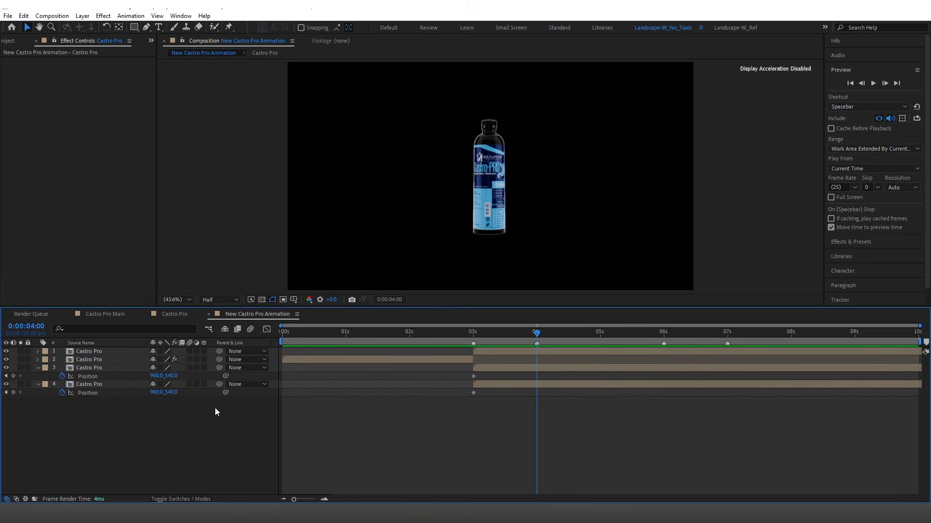
pyautogui.moveTo(161, 376); pyautogui.dragTo(204, 416)
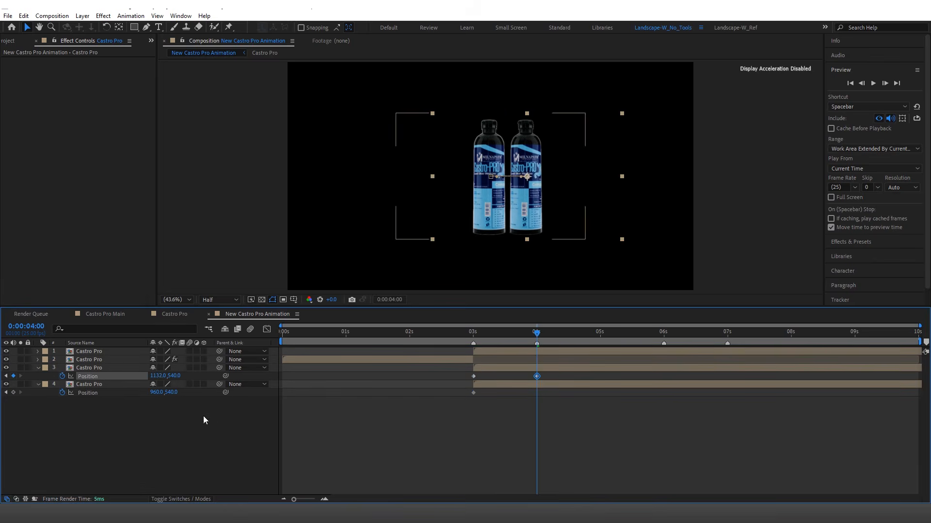
pyautogui.moveTo(158, 393); pyautogui.dragTo(69, 393)
# Apply Easy Ease to the lower two layers' Position keyframes and try reshaping their speed curve in the Graph Editor.
pyautogui.moveTo(542, 333); pyautogui.dragTo(435, 407)
pyautogui.press('F9')
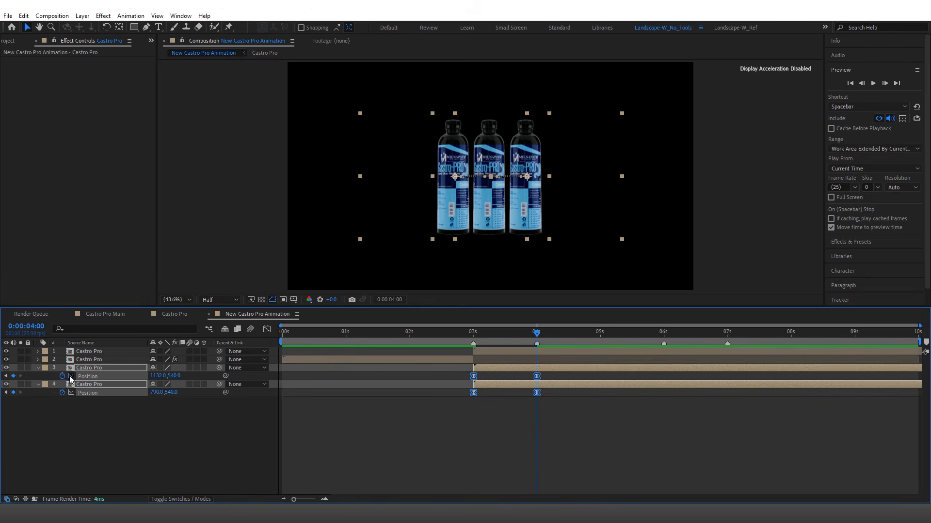
pyautogui.click(267, 330)
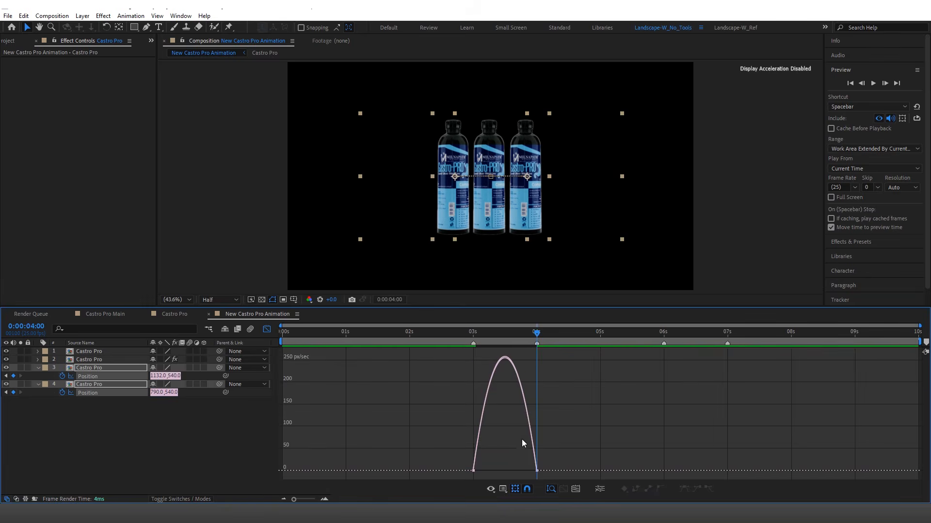
pyautogui.click(536, 470)
pyautogui.moveTo(531, 468); pyautogui.dragTo(501, 472)
pyautogui.hotkey('ctrl', 'z')
pyautogui.click(267, 329)
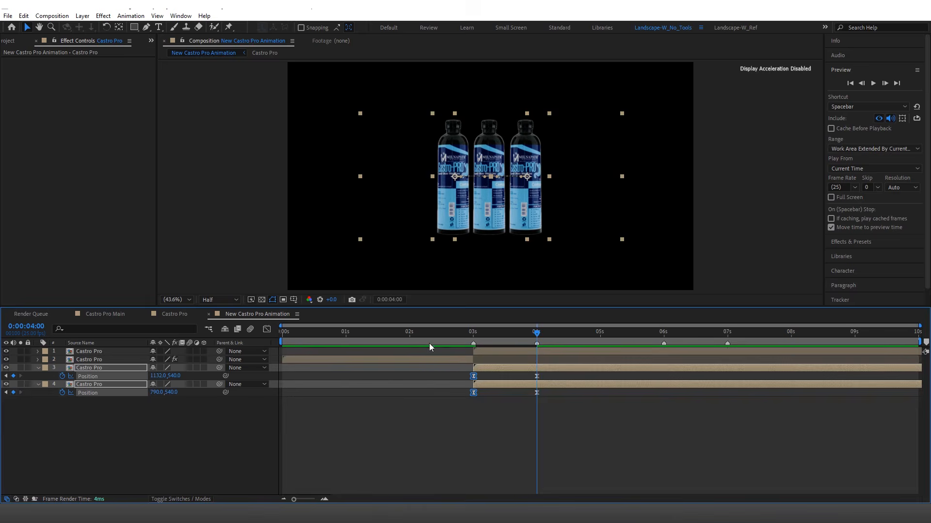
# Preview the side bottles sliding apart and make the top Castro Pro layer start at 4 seconds.
pyautogui.press('space')
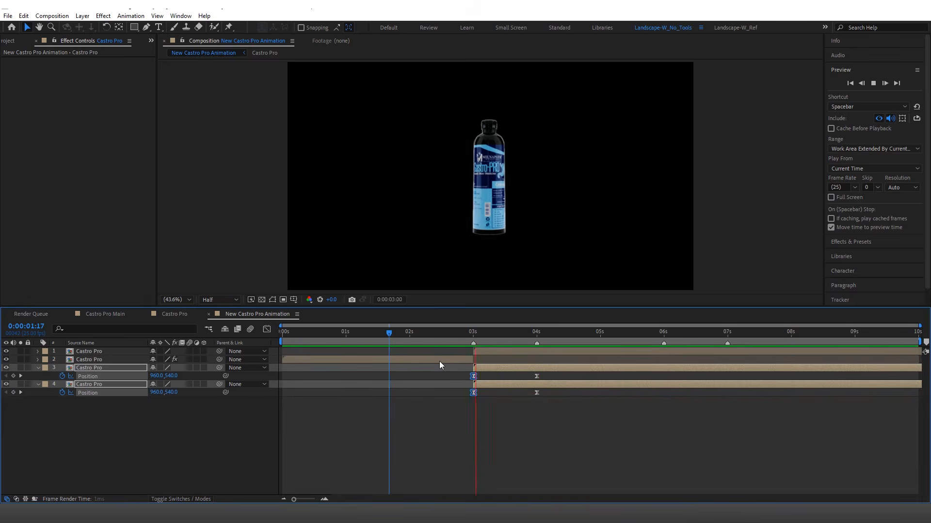
pyautogui.moveTo(525, 336); pyautogui.dragTo(478, 354)
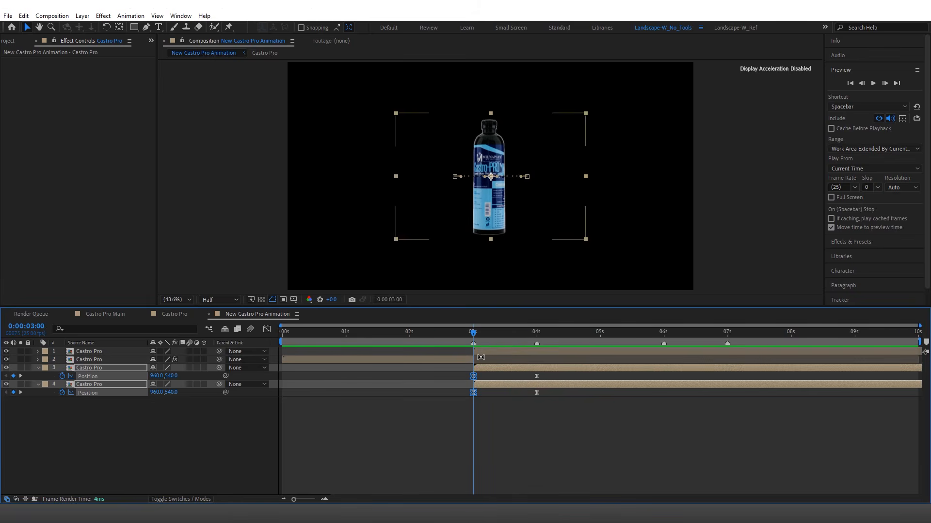
pyautogui.press('=')
pyautogui.press('=')
pyautogui.press('=')
pyautogui.press('=')
pyautogui.press('-')
pyautogui.press('-')
pyautogui.press('-')
pyautogui.press('-')
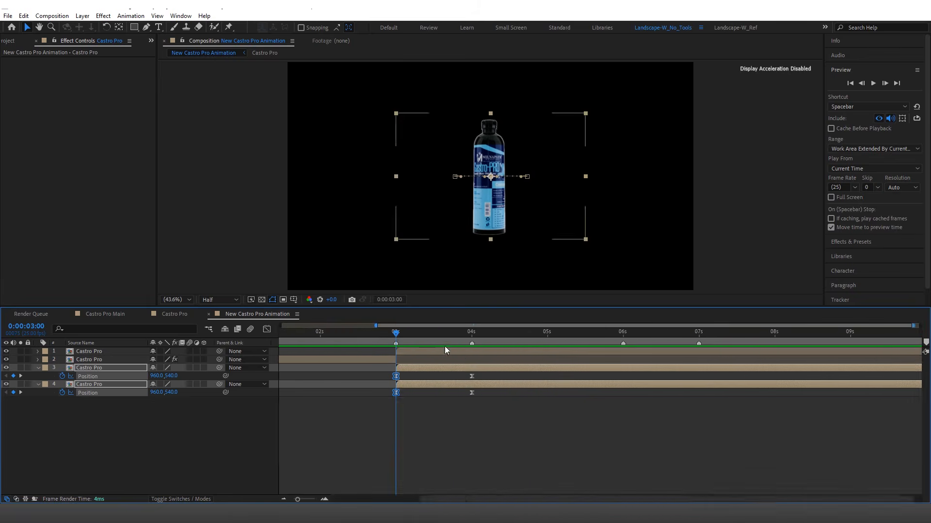
pyautogui.moveTo(421, 336); pyautogui.dragTo(564, 354)
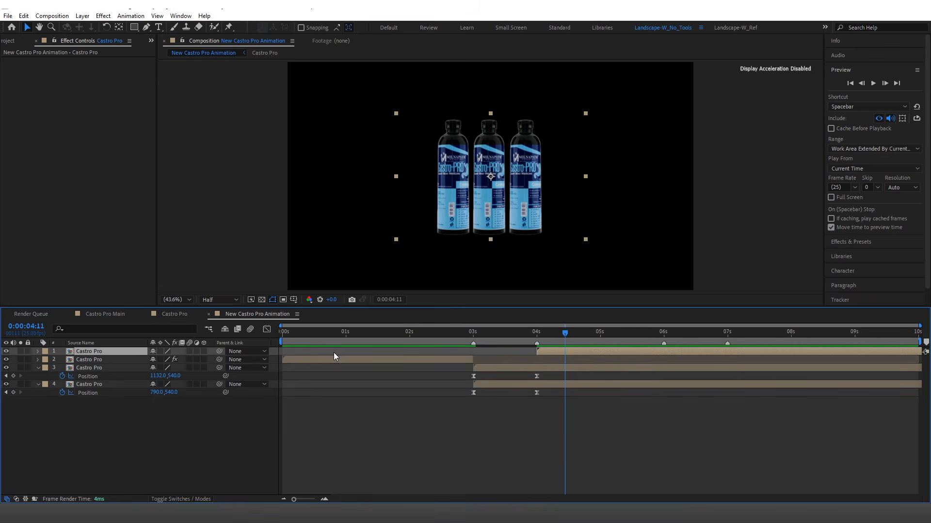
# Move the top Castro Pro layer's anchor point below its bottle and test it by temporarily scaling the layer to 133%.
pyautogui.press('s')
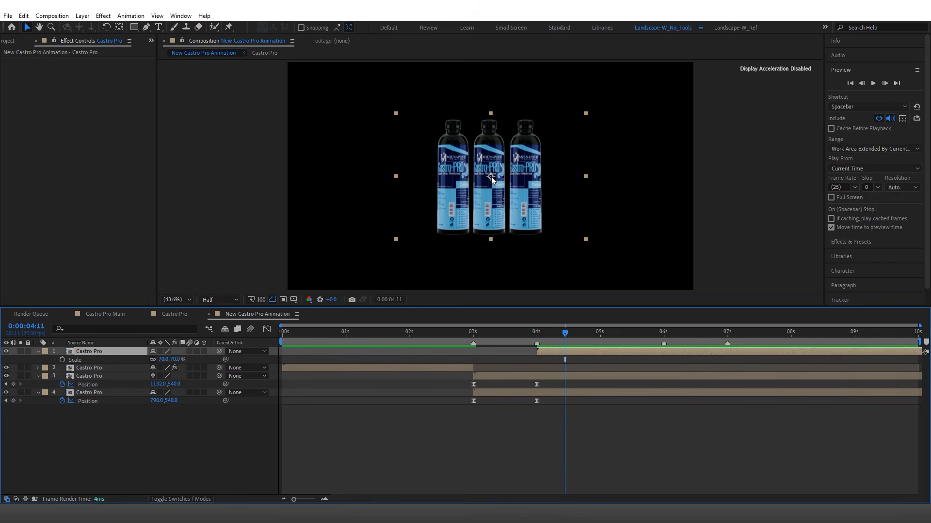
pyautogui.click(119, 27)
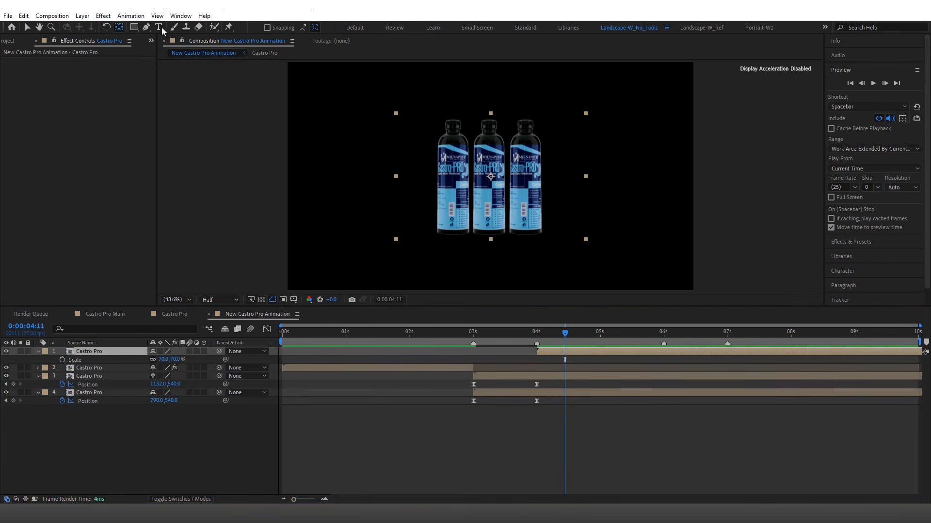
pyautogui.click(497, 194)
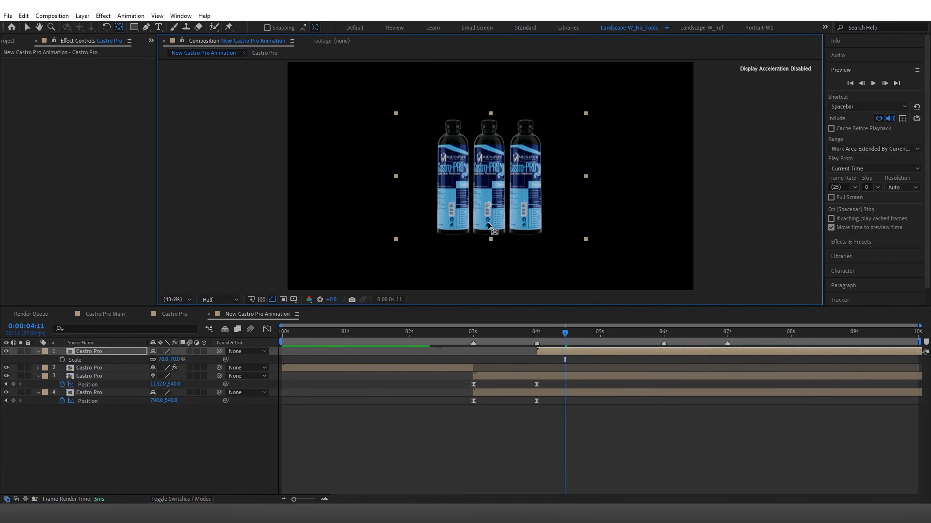
pyautogui.moveTo(491, 187); pyautogui.dragTo(491, 240)
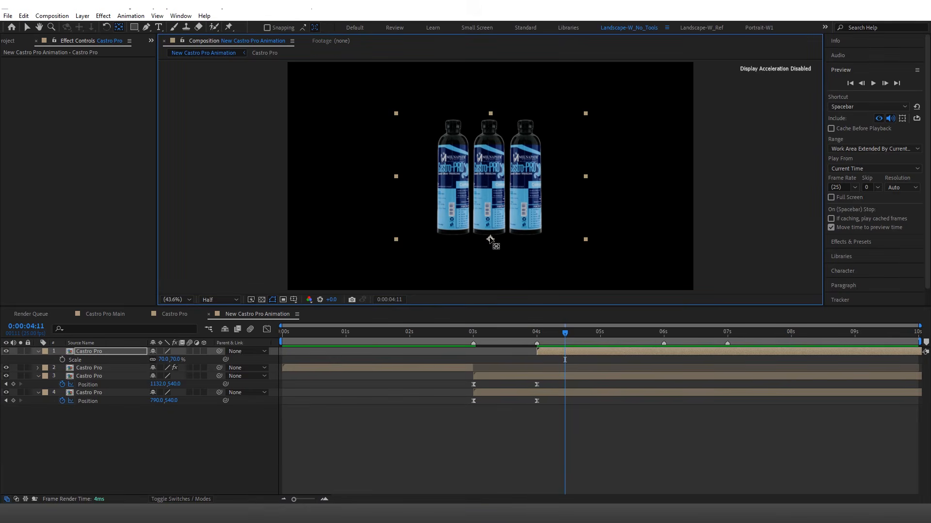
pyautogui.moveTo(164, 360); pyautogui.dragTo(504, 223)
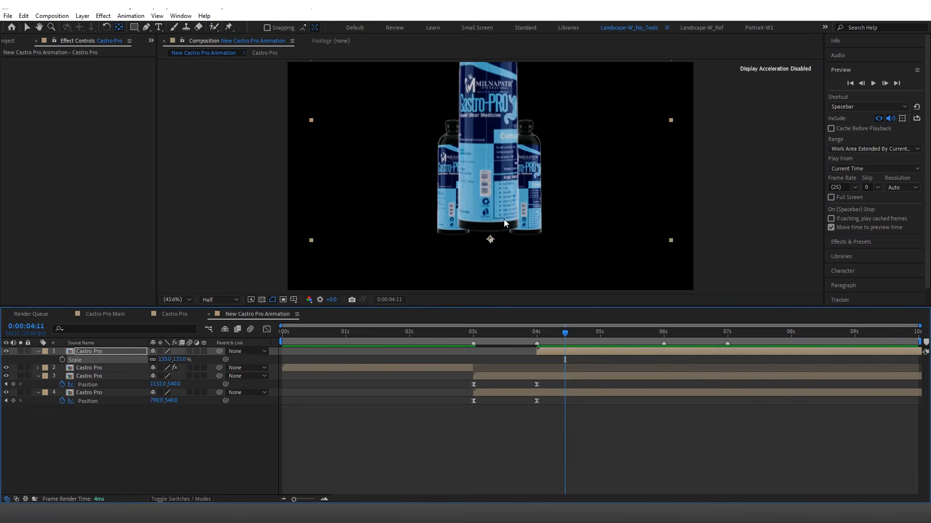
pyautogui.hotkey('ctrl', 'z')
# Refine the top layer's anchor point so it sits at the base of the middle bottle.
pyautogui.scroll(3, 491, 255)
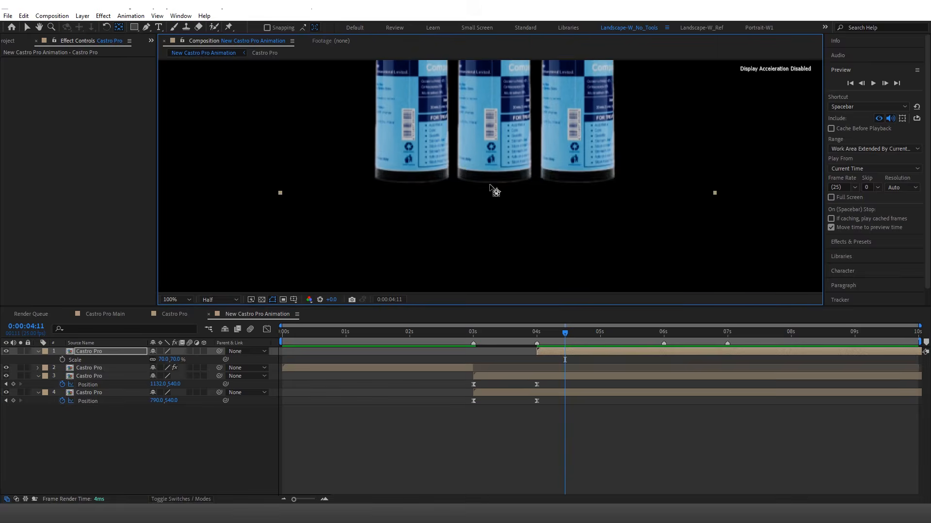
pyautogui.scroll(1, 490, 185)
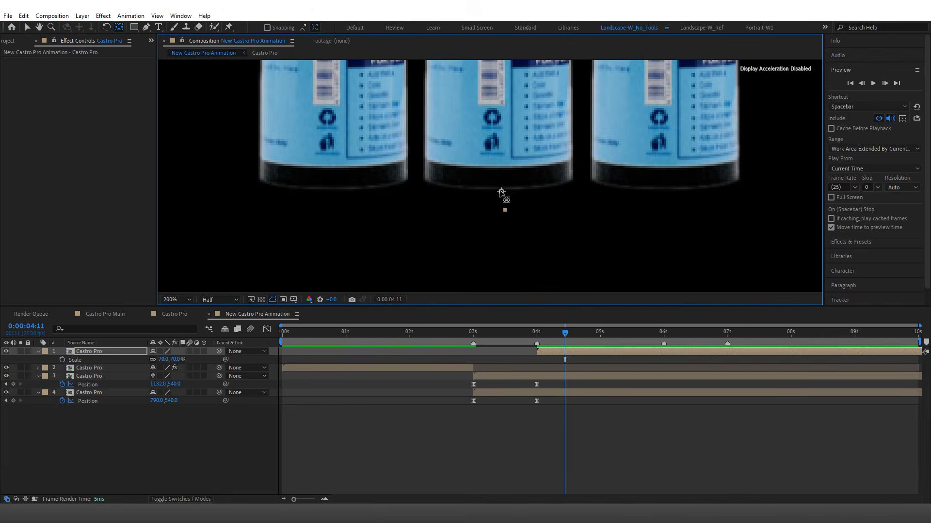
pyautogui.scroll(-3, 504, 207)
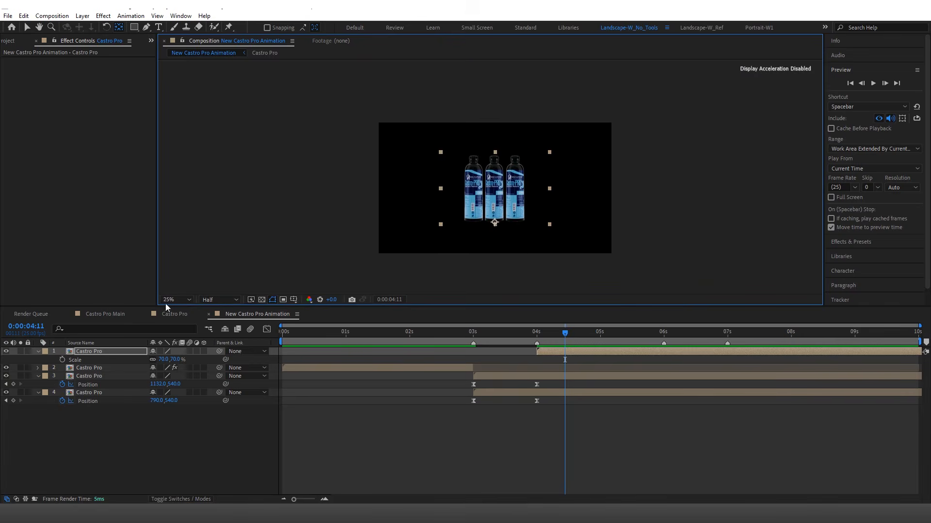
pyautogui.click(175, 300)
pyautogui.click(178, 361)
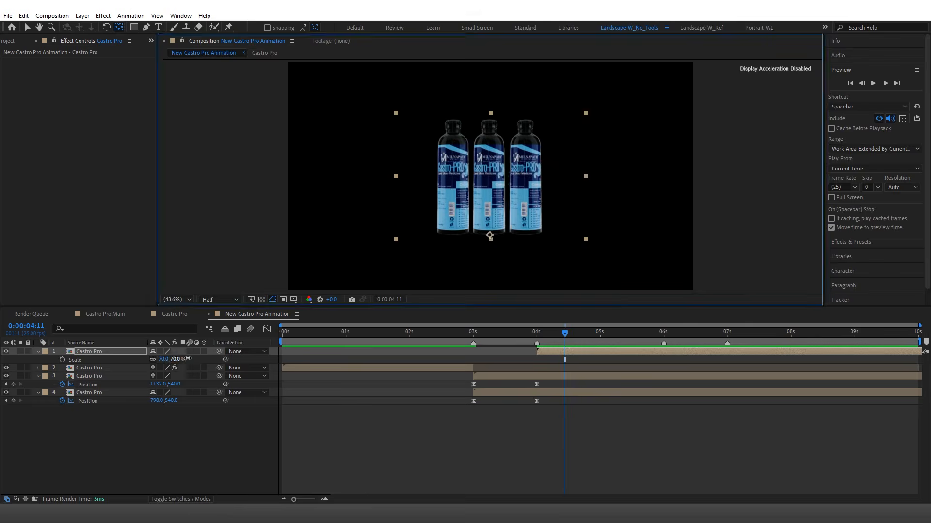
# Test the adjusted anchor point by scaling the top Castro Pro layer to 84%, and restore the scale to 70%.
pyautogui.moveTo(187, 359)
pyautogui.mouseDown()
pyautogui.moveTo(213, 359)
pyautogui.moveTo(185, 360)
pyautogui.mouseUp()
pyautogui.click(174, 360)
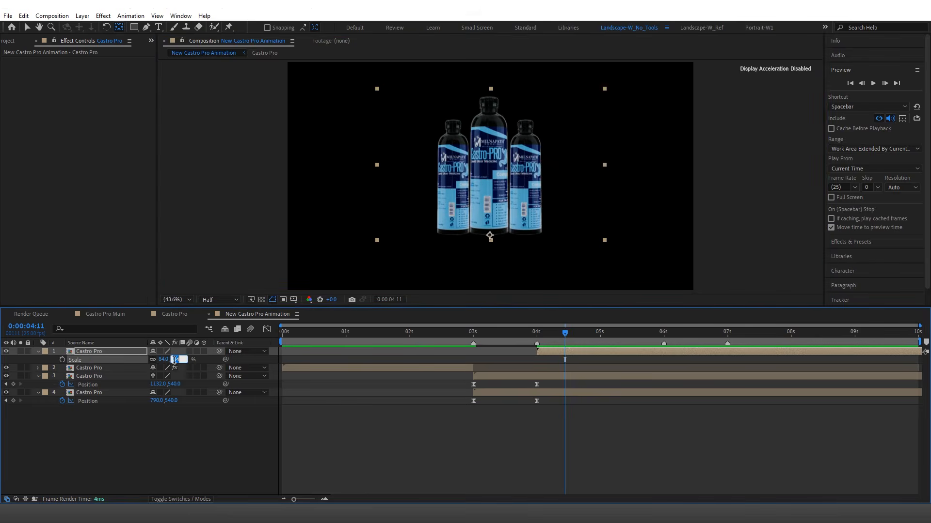
pyautogui.press('Return')
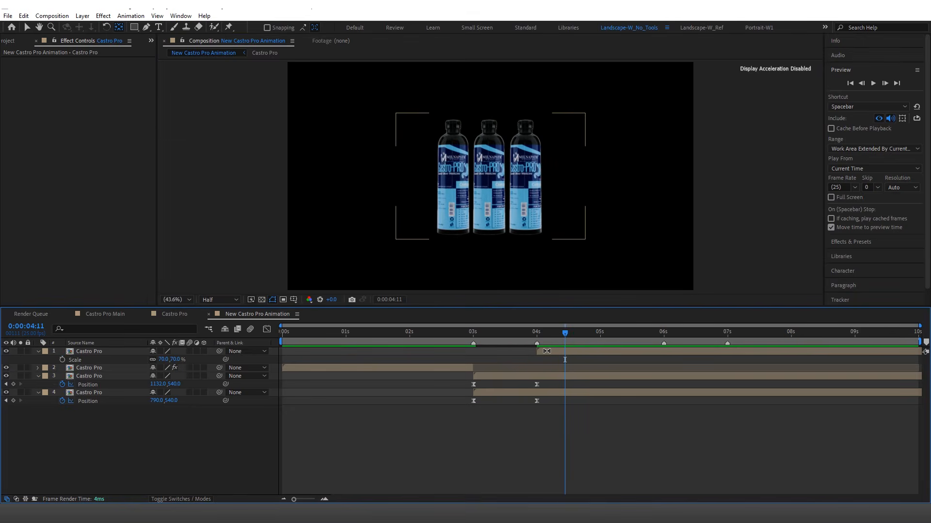
# Return to the Selection tool and select the top Castro Pro layer with the current time at 4 seconds.
pyautogui.moveTo(551, 336); pyautogui.dragTo(295, 365)
pyautogui.click(294, 367)
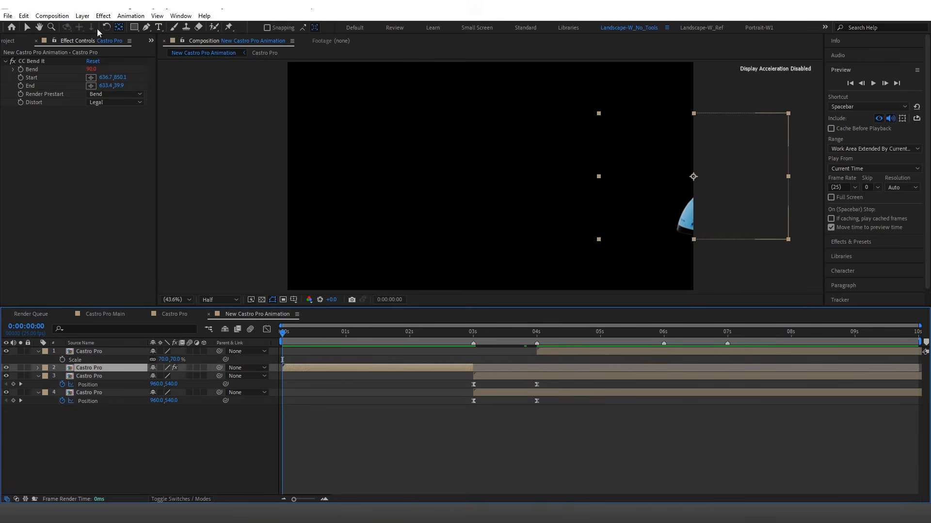
pyautogui.click(27, 27)
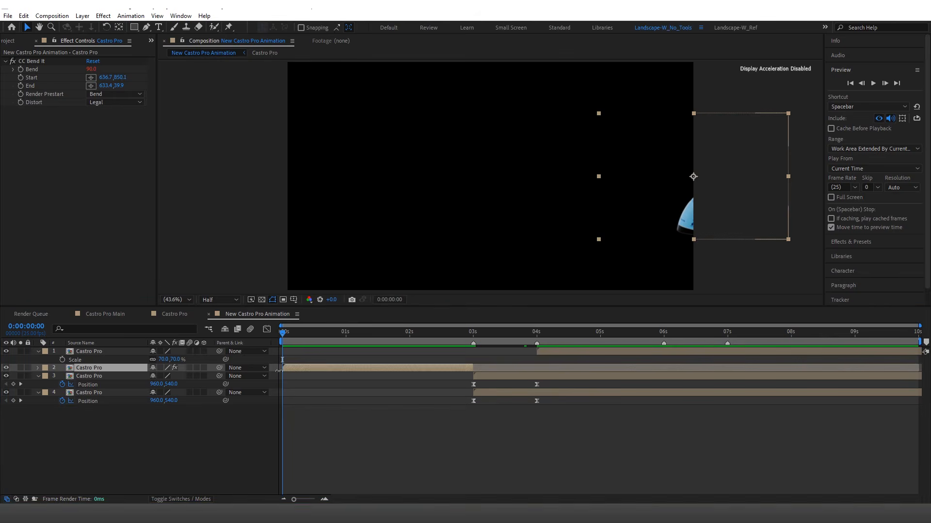
pyautogui.click(539, 333)
pyautogui.moveTo(554, 339); pyautogui.dragTo(541, 339)
pyautogui.click(546, 350)
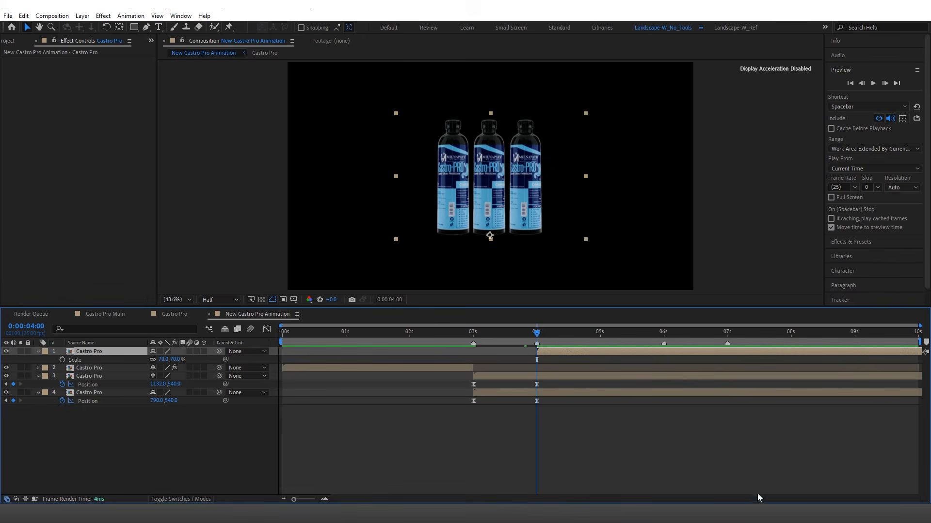
# Copy the three-line Scale expression from Product Animation script.txt in Notepad and return to After Effects.
pyautogui.click(760, 514)
pyautogui.click(401, 264)
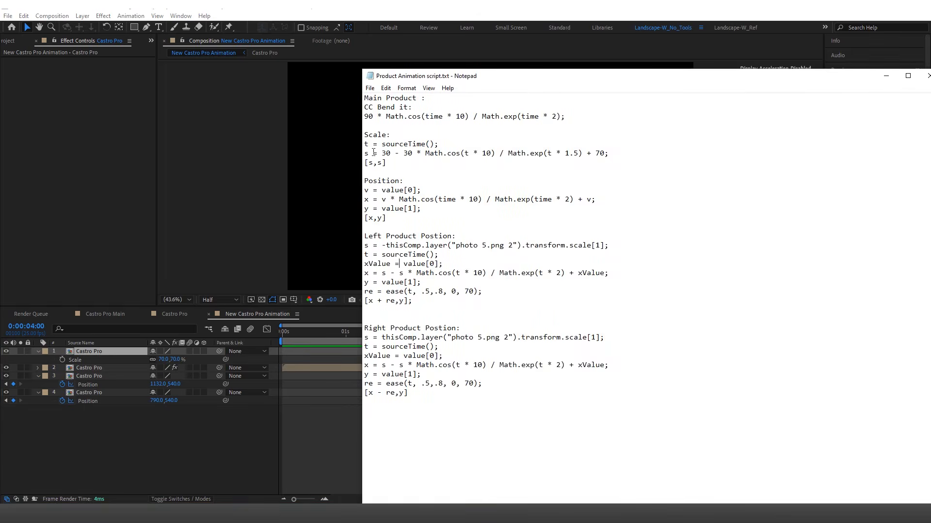
pyautogui.moveTo(365, 143); pyautogui.dragTo(388, 163)
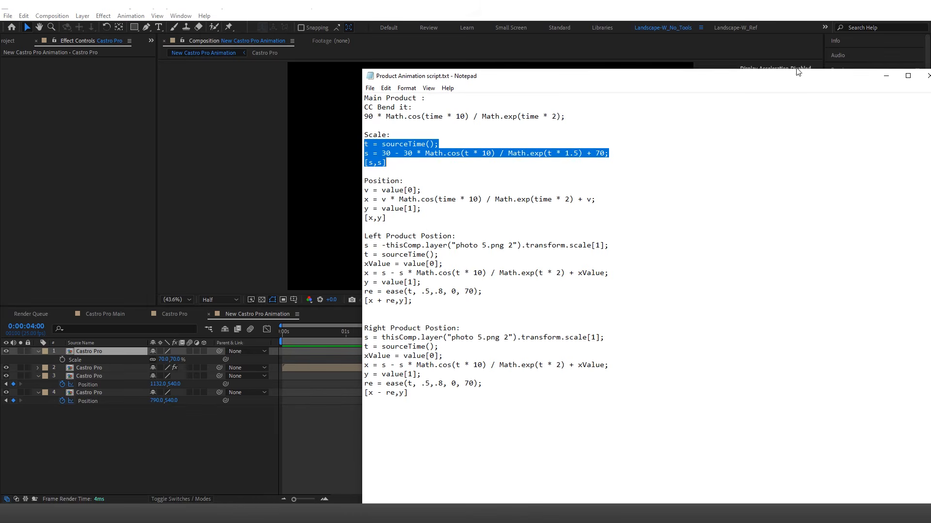
pyautogui.click(885, 76)
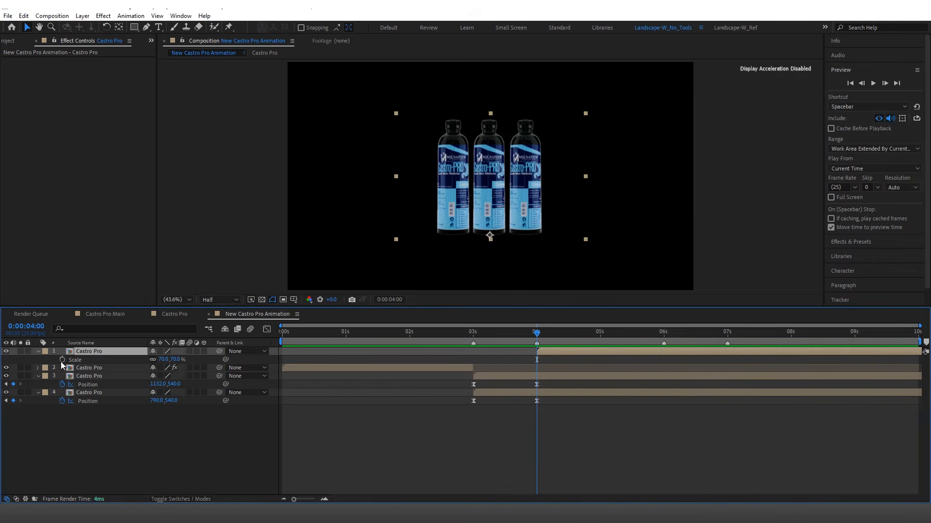
# Apply the copied sourceTime() expression to the top Castro Pro layer's Scale property.
pyautogui.keyDown('alt'); pyautogui.click(62, 360); pyautogui.keyUp('alt')
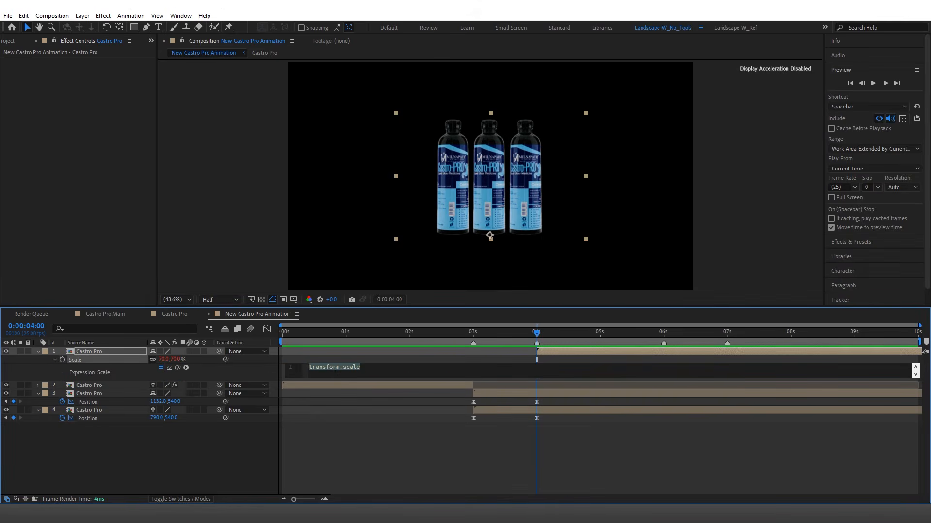
pyautogui.hotkey('ctrl', 'v')
pyautogui.click(250, 371)
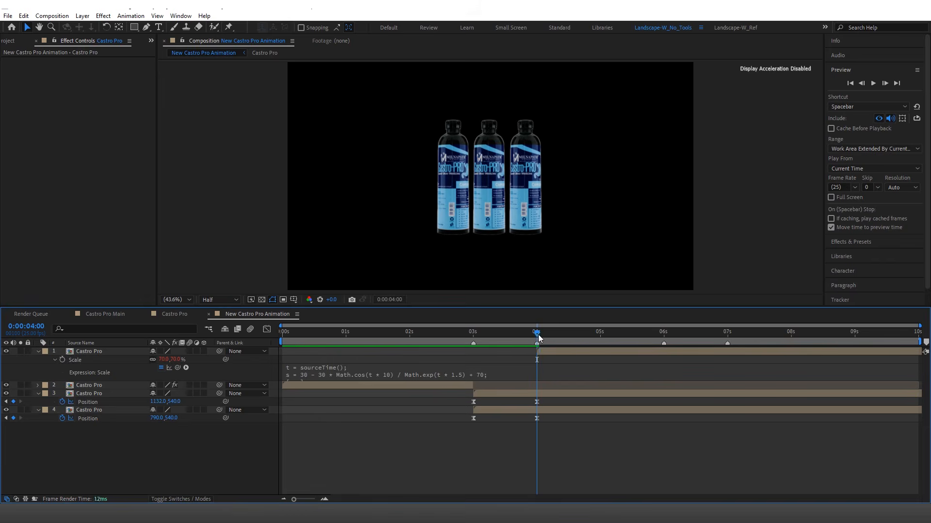
# Scrub from 4 to about 6 seconds to review the middle bottle's scaling, and return to 4 seconds.
pyautogui.moveTo(537, 333); pyautogui.dragTo(664, 342)
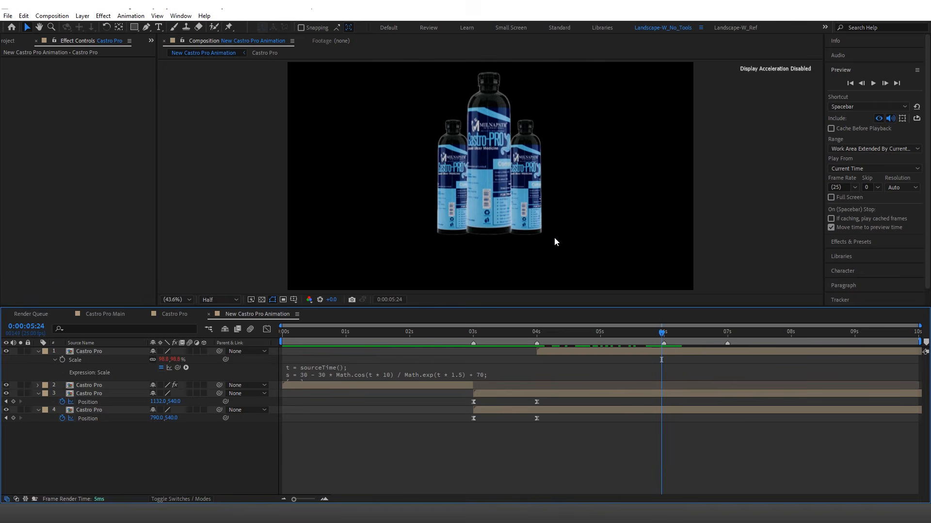
pyautogui.scroll(-2, 541, 212)
pyautogui.scroll(2, 531, 196)
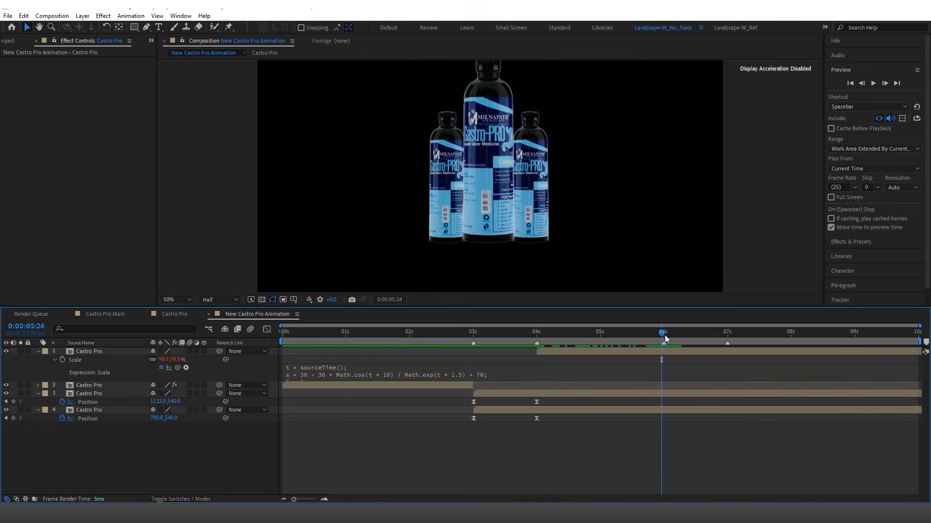
pyautogui.moveTo(664, 336); pyautogui.dragTo(530, 352)
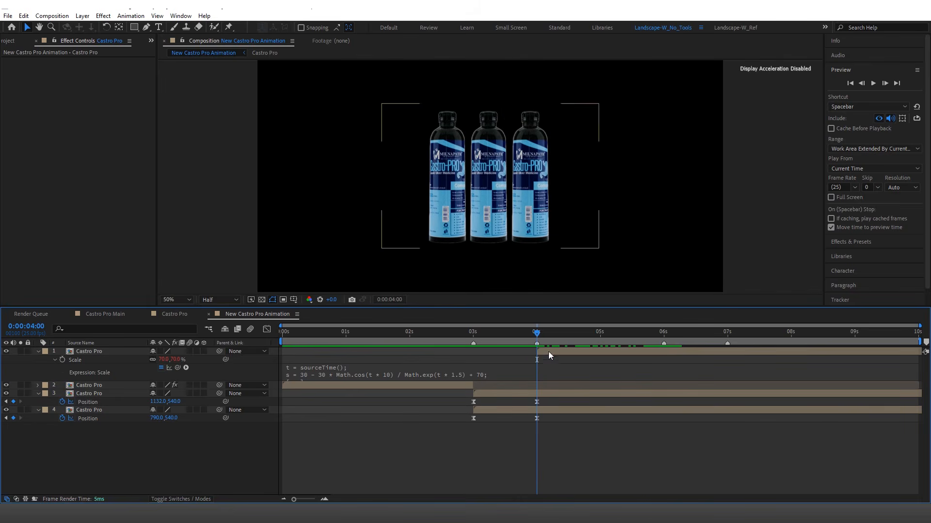
# Fine-tune the top Castro Pro layer's anchor point onto the bottom edge of the middle bottle, and fit the composition view.
pyautogui.click(548, 352)
pyautogui.scroll(4, 476, 240)
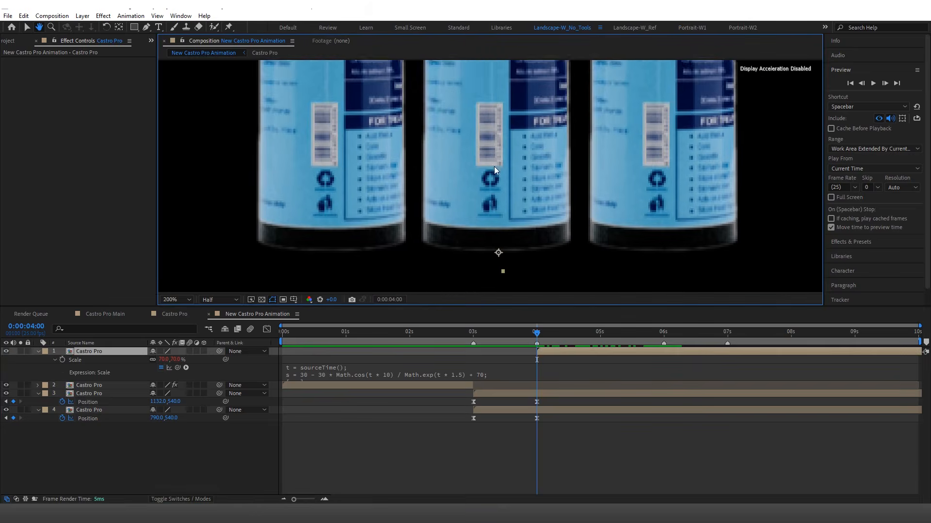
pyautogui.scroll(4, 494, 194)
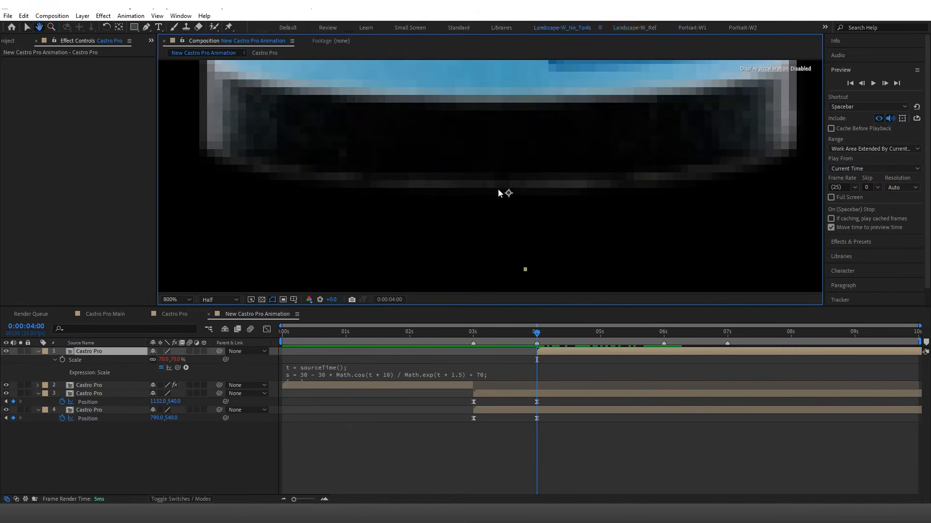
pyautogui.press('y')
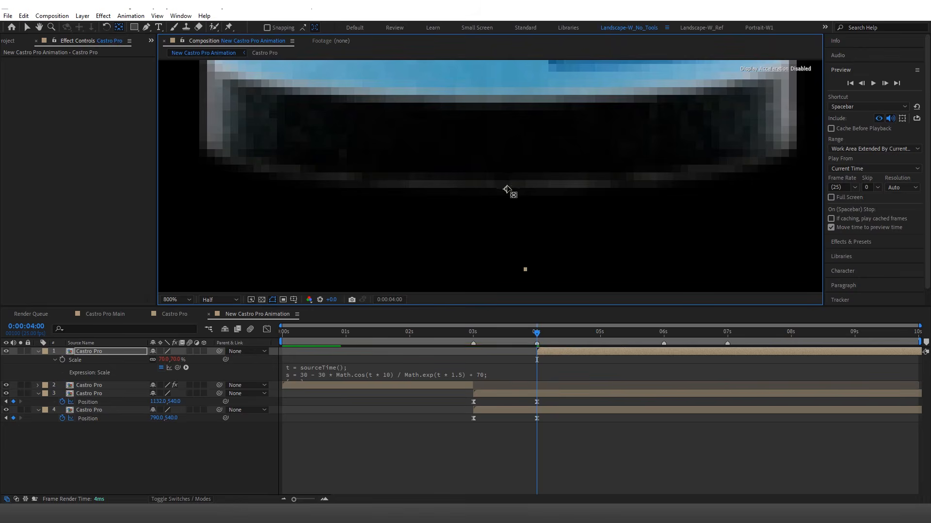
pyautogui.scroll(-9, 509, 188)
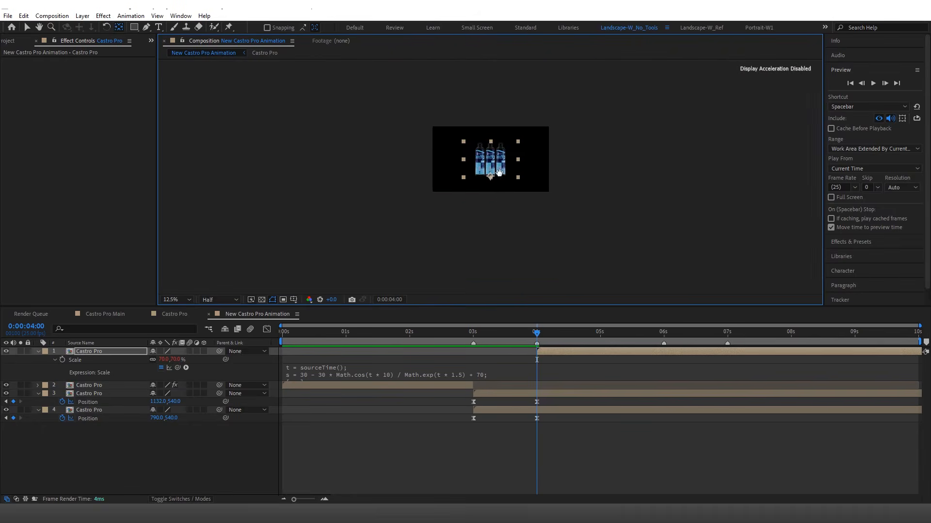
pyautogui.click(179, 300)
pyautogui.click(182, 345)
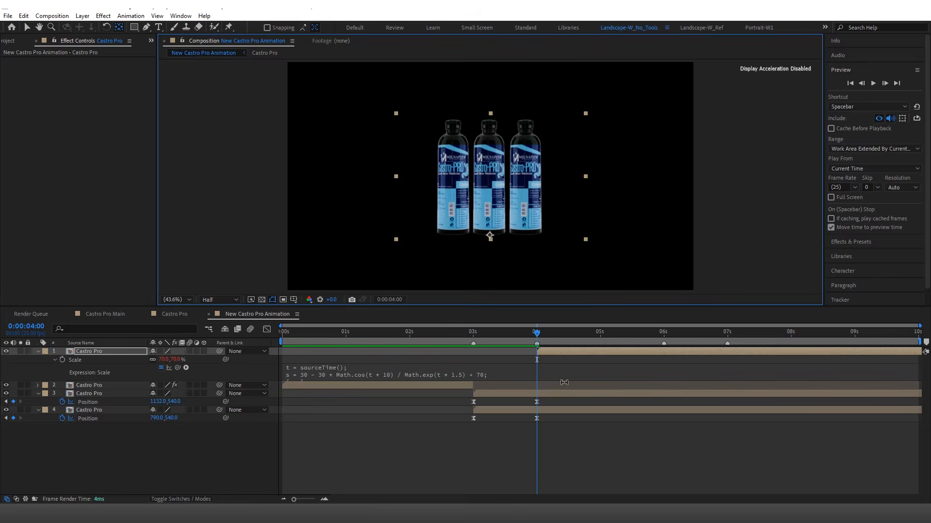
# Play back the bottle animation to check the spread and scale motion, and return to 4 seconds.
pyautogui.press('space')
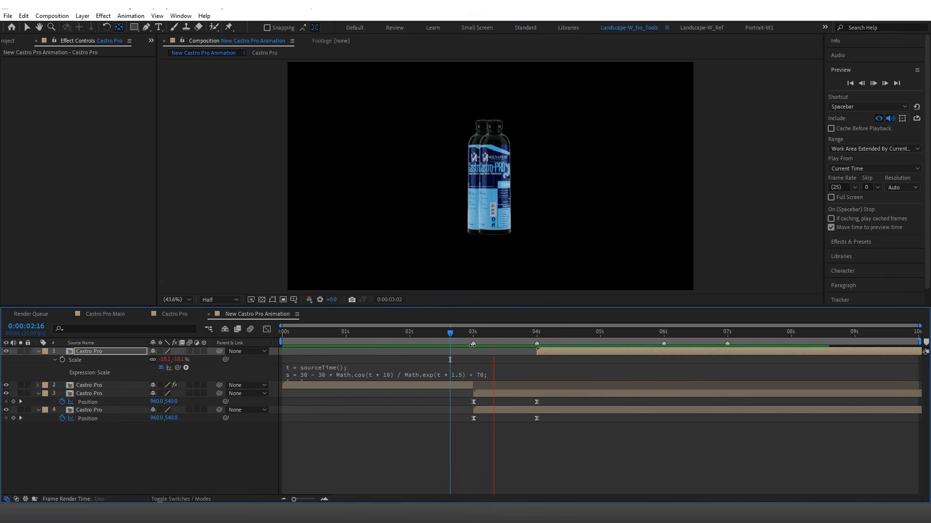
pyautogui.press('space')
pyautogui.click(537, 336)
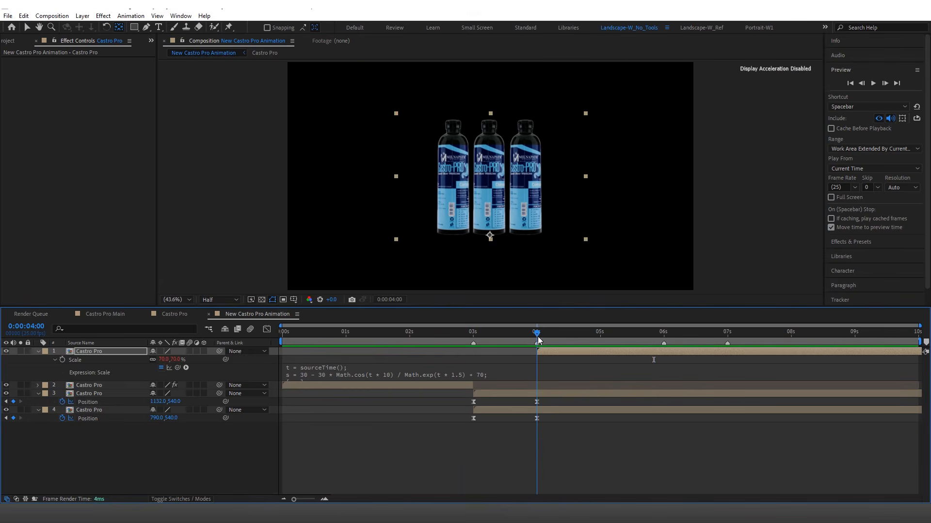
# Extend the end of the bending bottle layer (layer 2) to about 4 seconds, leaving the current time at 4 seconds.
pyautogui.click(456, 385)
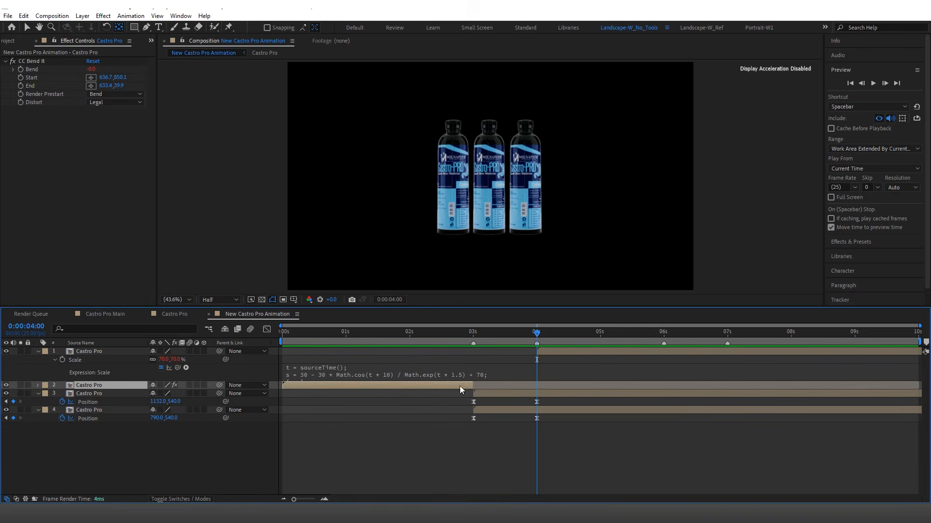
pyautogui.moveTo(530, 333); pyautogui.dragTo(542, 389)
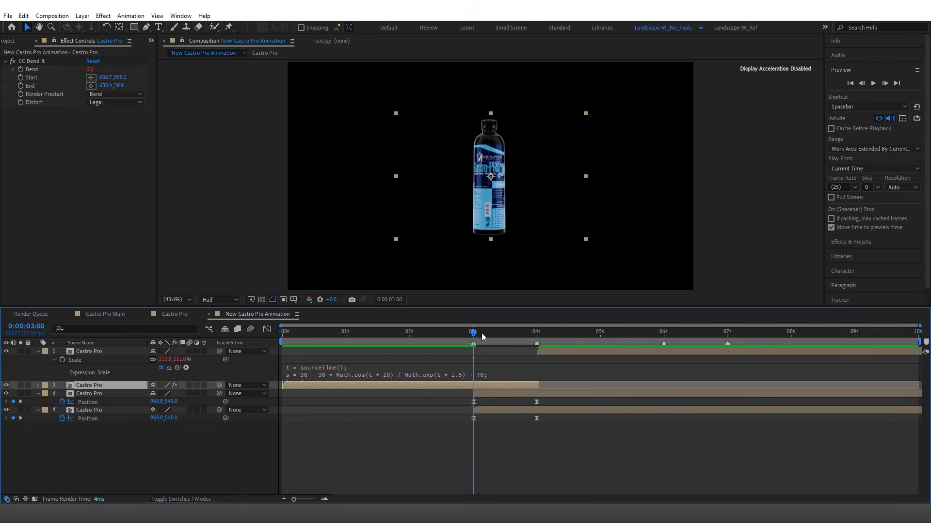
pyautogui.moveTo(481, 333); pyautogui.dragTo(536, 334)
# Duplicate the two side bottle layers, stack the copies together above the originals, and shift them to start at 4 seconds.
pyautogui.click(537, 396)
pyautogui.keyDown('shift'); pyautogui.click(537, 409); pyautogui.keyUp('shift')
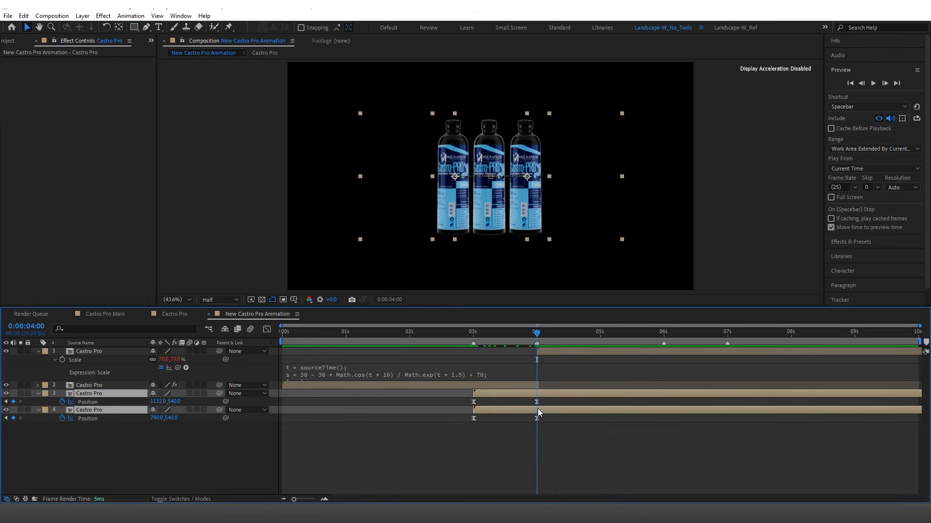
pyautogui.hotkey('ctrl', 'd')
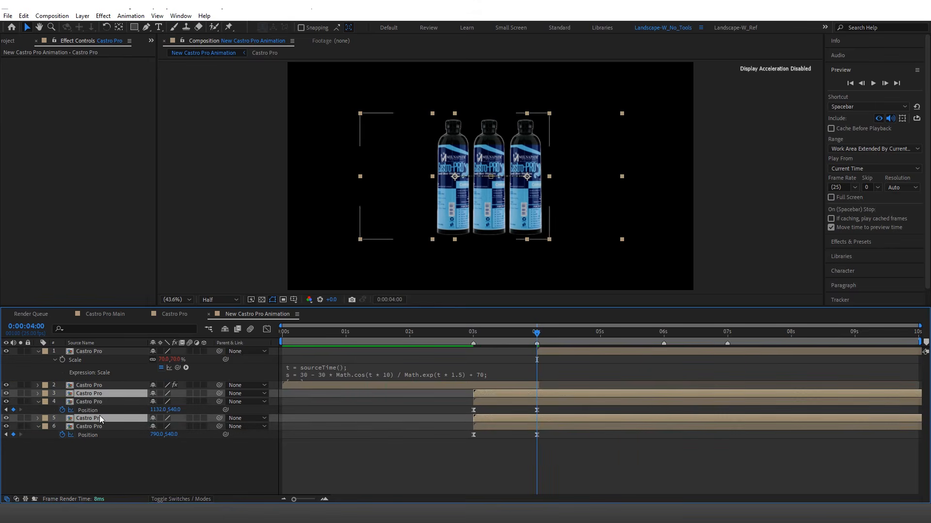
pyautogui.moveTo(100, 415); pyautogui.dragTo(97, 400)
pyautogui.moveTo(510, 397); pyautogui.dragTo(578, 399)
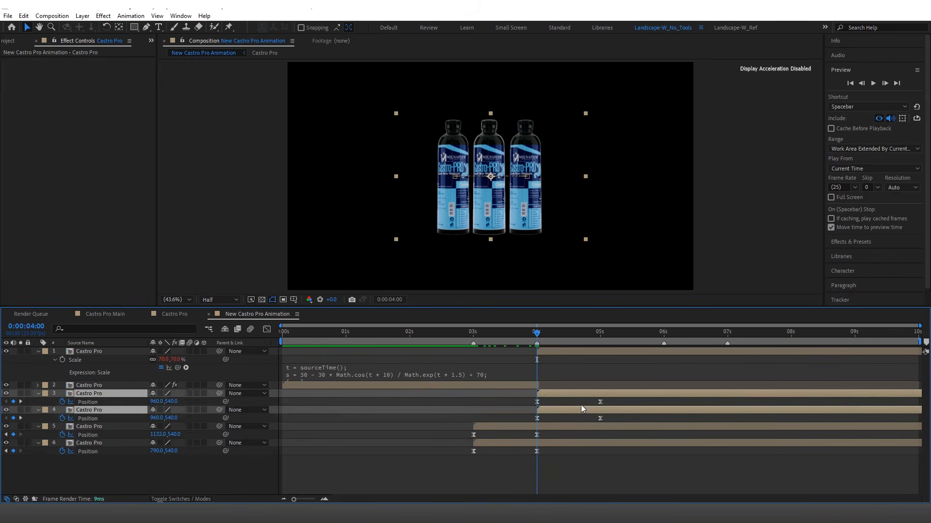
# Delete all Position keyframes from the two copied side bottle layers, keeping their spread positions of 1132, 540 and 790, 540.
pyautogui.moveTo(613, 376); pyautogui.dragTo(526, 398)
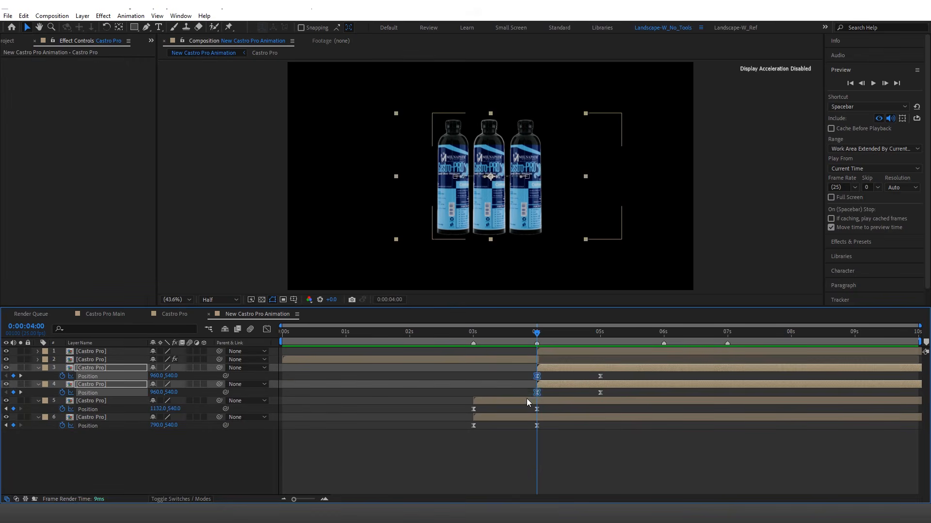
pyautogui.press('Delete')
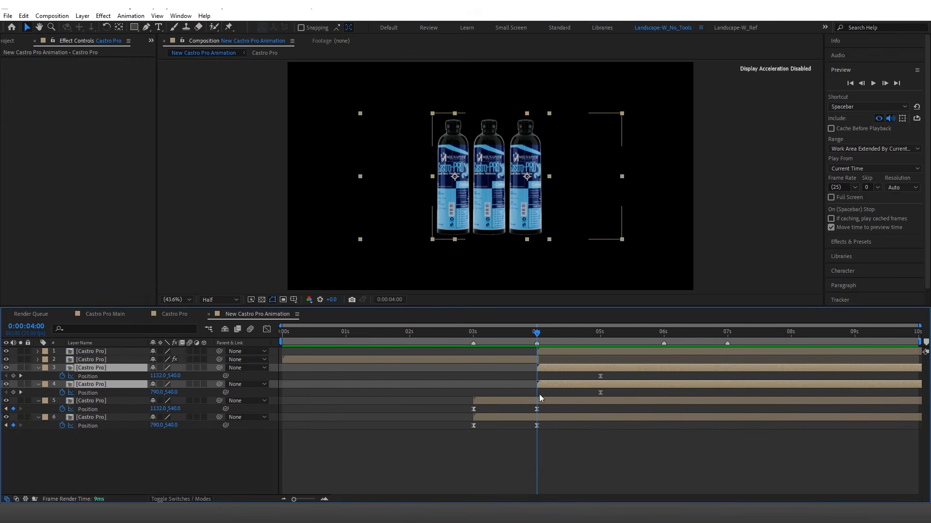
pyautogui.moveTo(587, 372); pyautogui.dragTo(610, 391)
pyautogui.press('Delete')
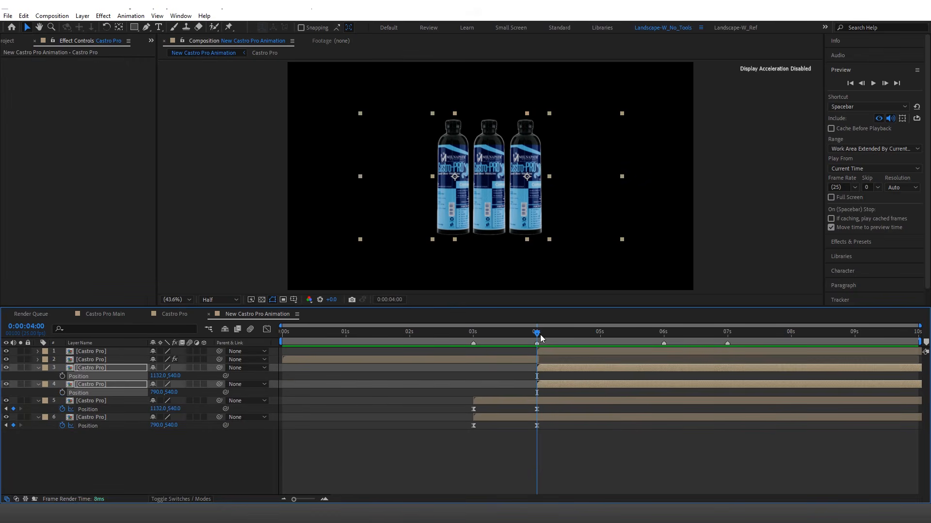
# Trim the two original side bottle layers and the bending bottle layer so they end exactly at 4 seconds.
pyautogui.click(542, 399)
pyautogui.keyDown('shift'); pyautogui.click(536, 417); pyautogui.keyUp('shift')
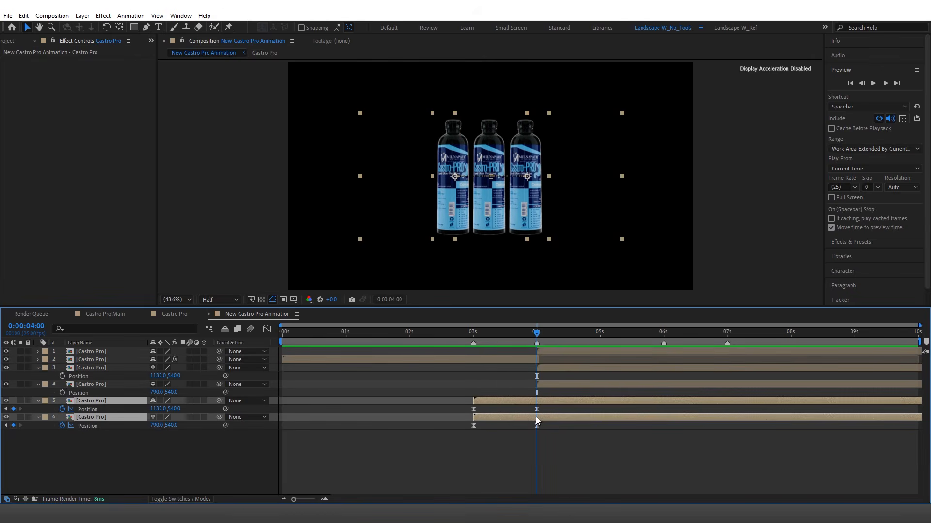
pyautogui.press(';')
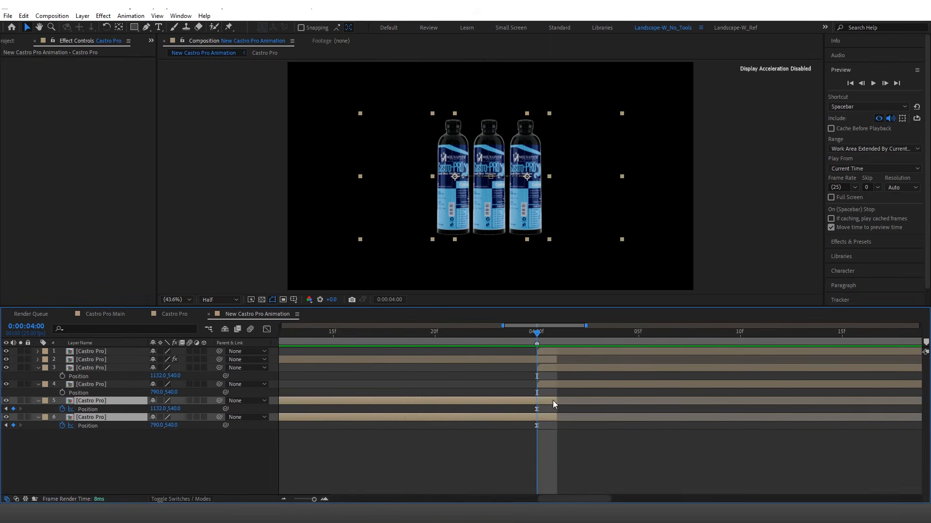
pyautogui.click(553, 361)
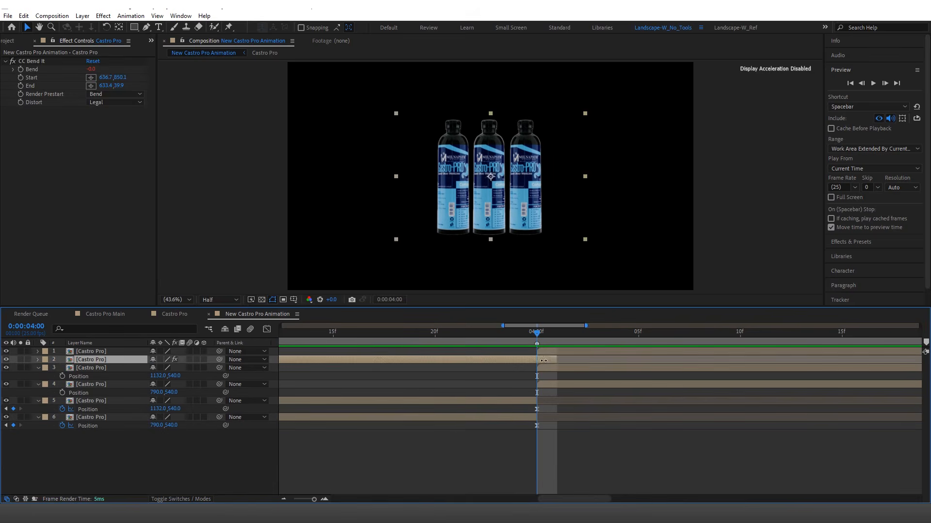
pyautogui.moveTo(544, 361); pyautogui.dragTo(127, 340)
pyautogui.press('-')
pyautogui.press('-')
pyautogui.press('-')
# Play back the animation from the start and again from 0:00:02:15 to check the transition at 4 seconds.
pyautogui.press('space')
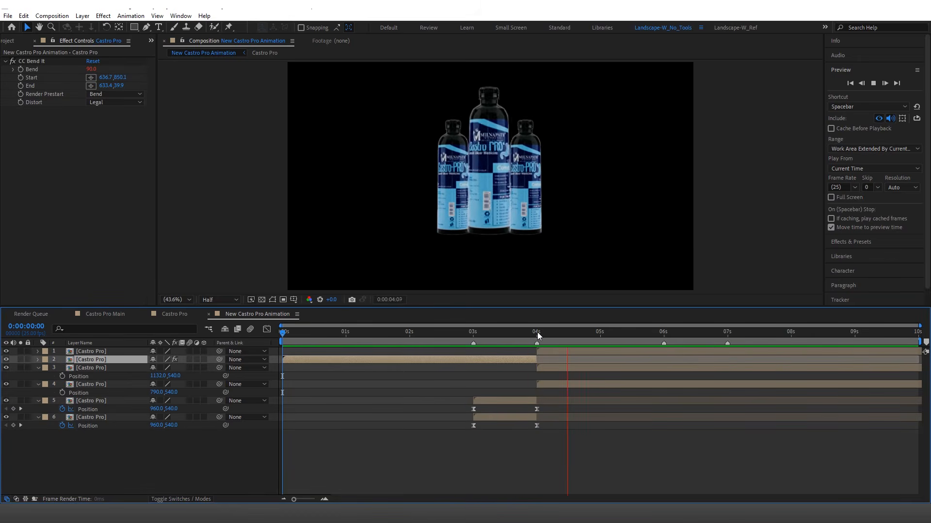
pyautogui.moveTo(574, 333); pyautogui.dragTo(447, 345)
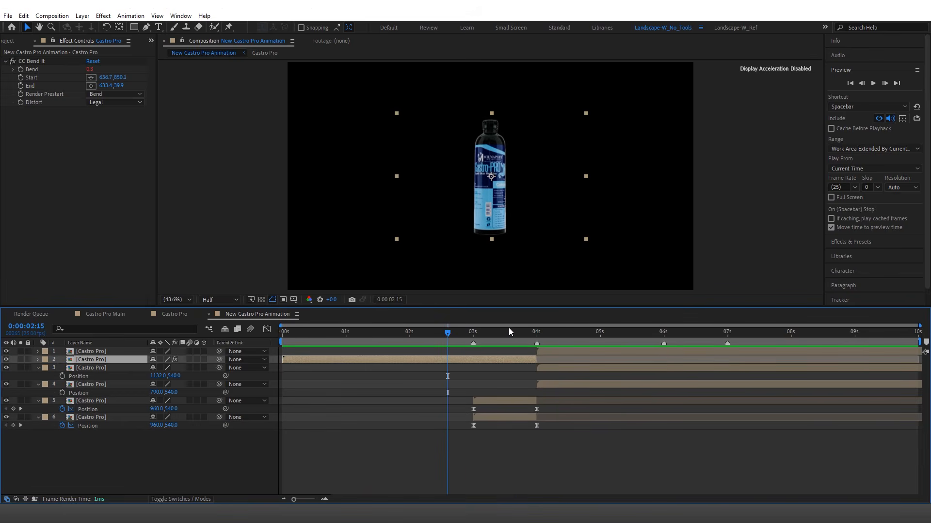
pyautogui.press('space')
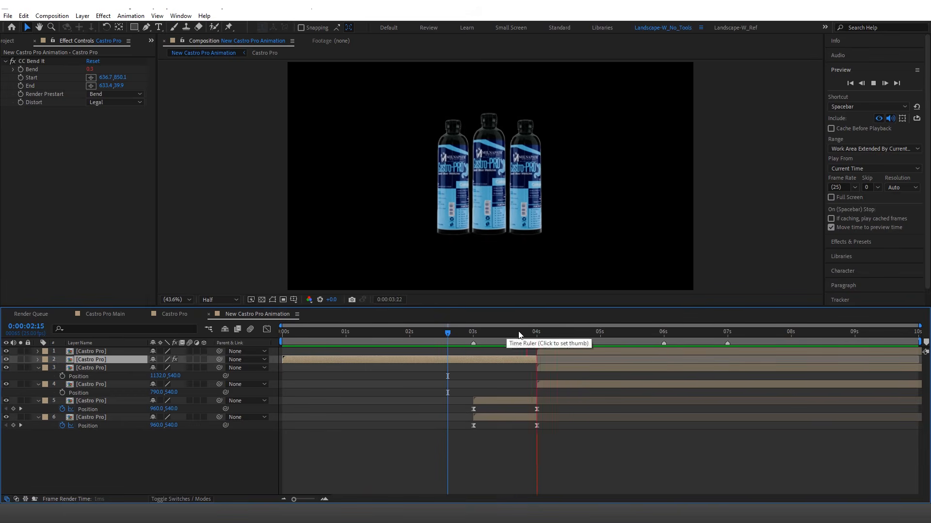
pyautogui.press('space')
# Set 100% Opacity keyframes at 3 seconds on the two original side bottle layers (layers 5 and 6).
pyautogui.moveTo(502, 335); pyautogui.dragTo(472, 341)
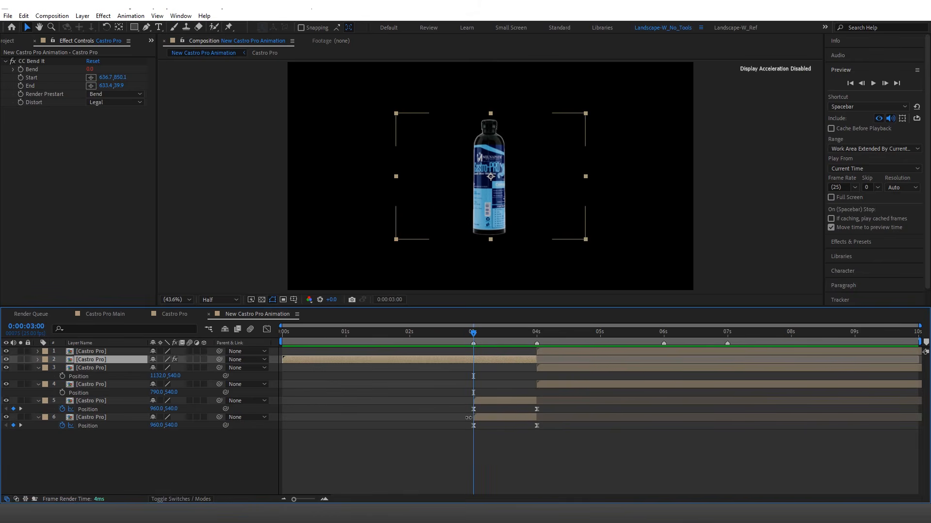
pyautogui.click(480, 401)
pyautogui.keyDown('shift'); pyautogui.click(481, 417); pyautogui.keyUp('shift')
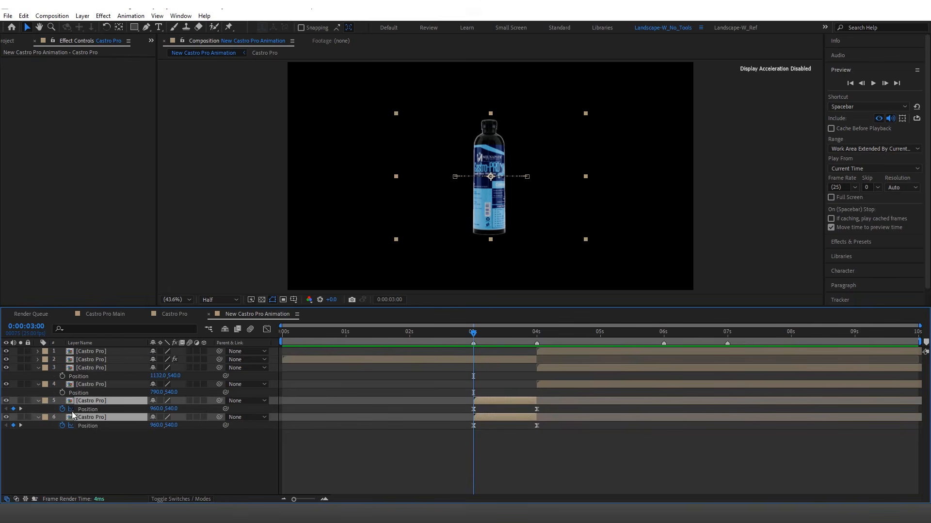
pyautogui.moveTo(471, 338)
pyautogui.mouseDown()
pyautogui.moveTo(486, 336)
pyautogui.moveTo(471, 338)
pyautogui.mouseUp()
pyautogui.press('t')
pyautogui.click(62, 409)
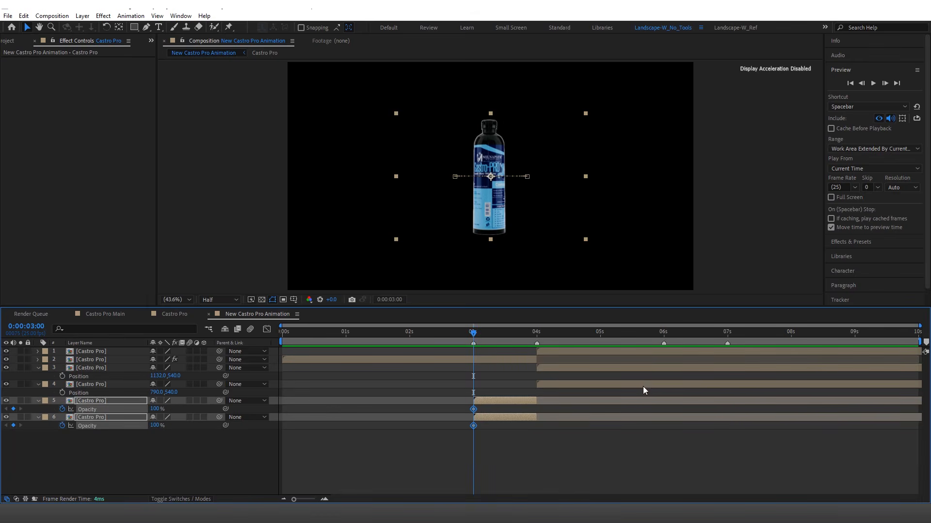
# Add 100% Opacity keyframes at 0:00:03:03 on layers 5 and 6, and return to the keyframes at 3 seconds.
pyautogui.click(885, 84)
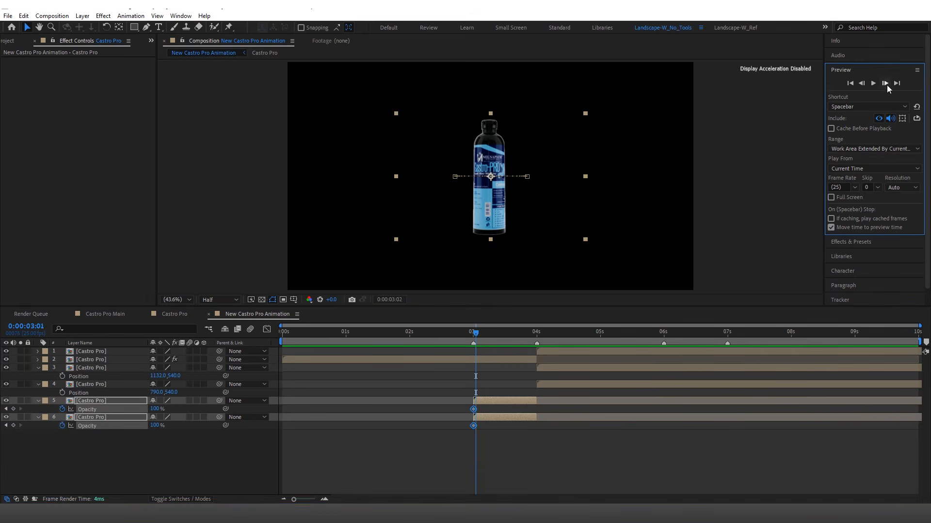
pyautogui.click(885, 83)
pyautogui.click(885, 83)
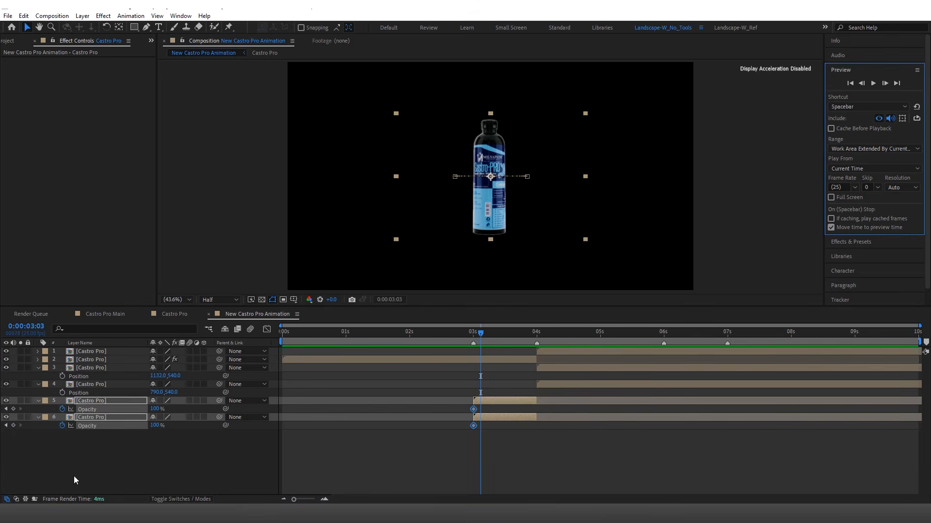
pyautogui.click(13, 409)
pyautogui.press('j')
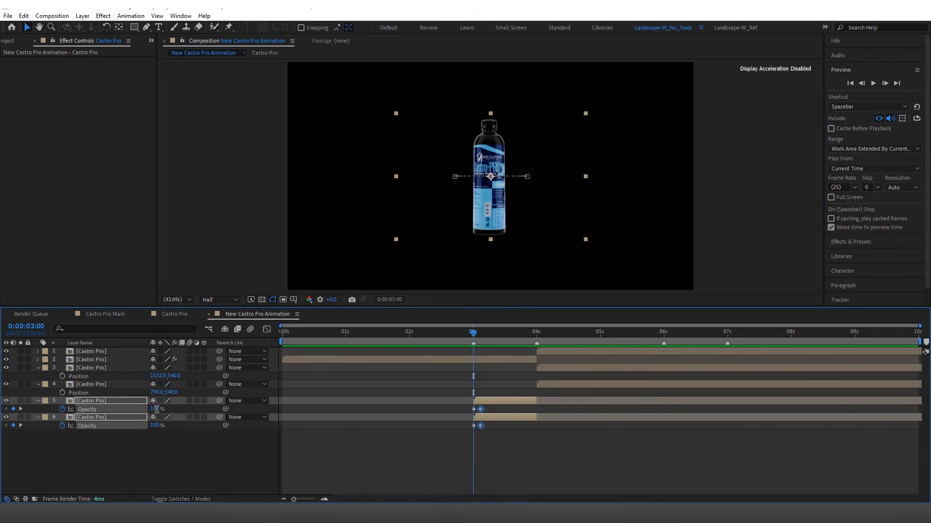
# Set Opacity to 0% at 3 seconds on layers 5 and 6 and play back the fade-in.
pyautogui.click(156, 409)
pyautogui.write('0')
pyautogui.press('Return')
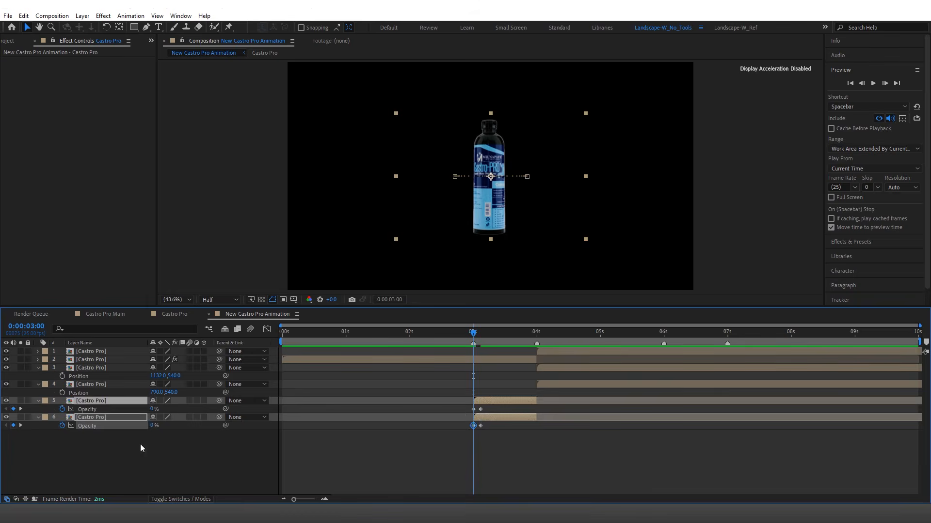
pyautogui.click(141, 444)
pyautogui.press('space')
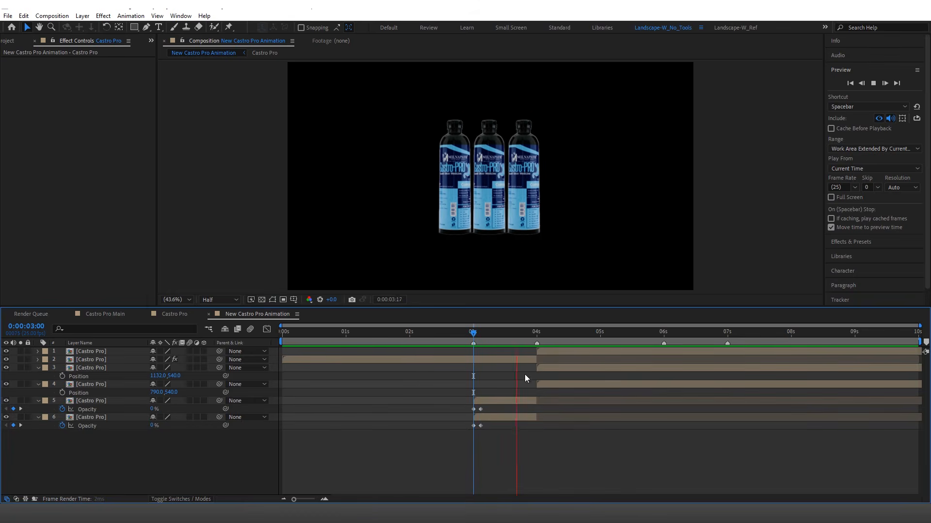
pyautogui.press('space')
# Move the current time to 4 seconds and collapse the revealed properties of layers 3 to 6.
pyautogui.moveTo(577, 339); pyautogui.dragTo(537, 339)
pyautogui.click(38, 368)
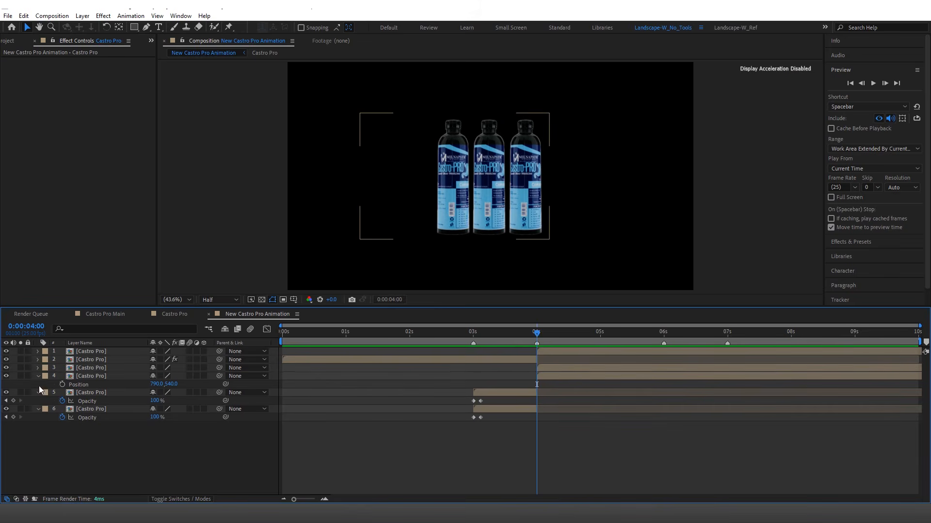
pyautogui.click(39, 376)
pyautogui.click(37, 385)
pyautogui.click(37, 392)
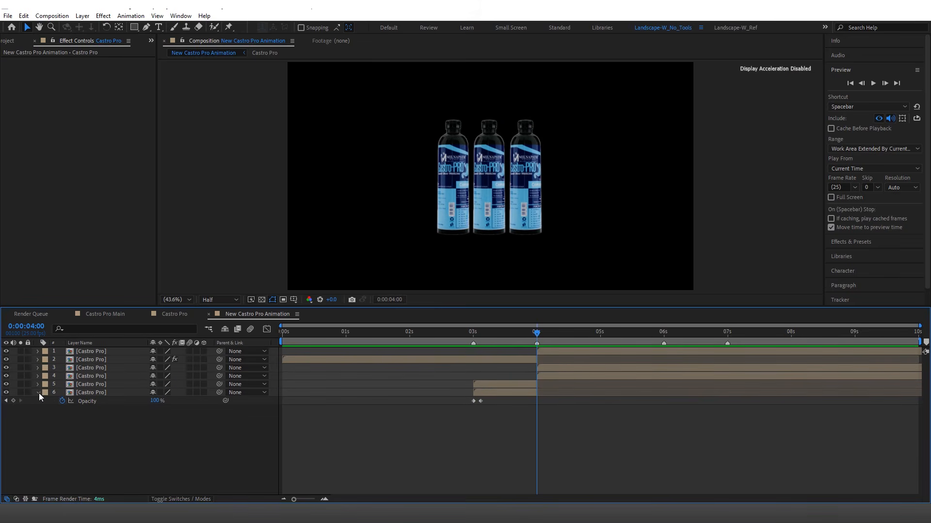
pyautogui.click(547, 371)
pyautogui.keyDown('shift'); pyautogui.click(553, 377); pyautogui.keyUp('shift')
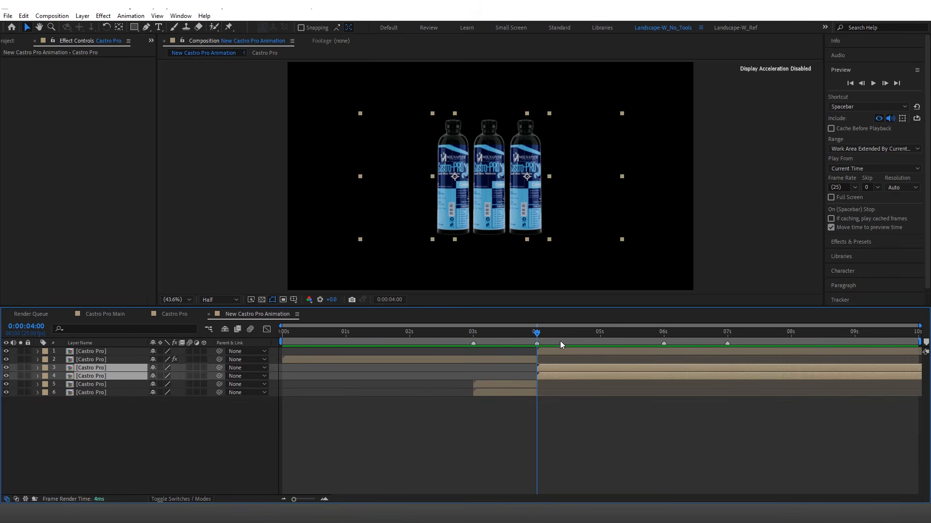
pyautogui.click(578, 422)
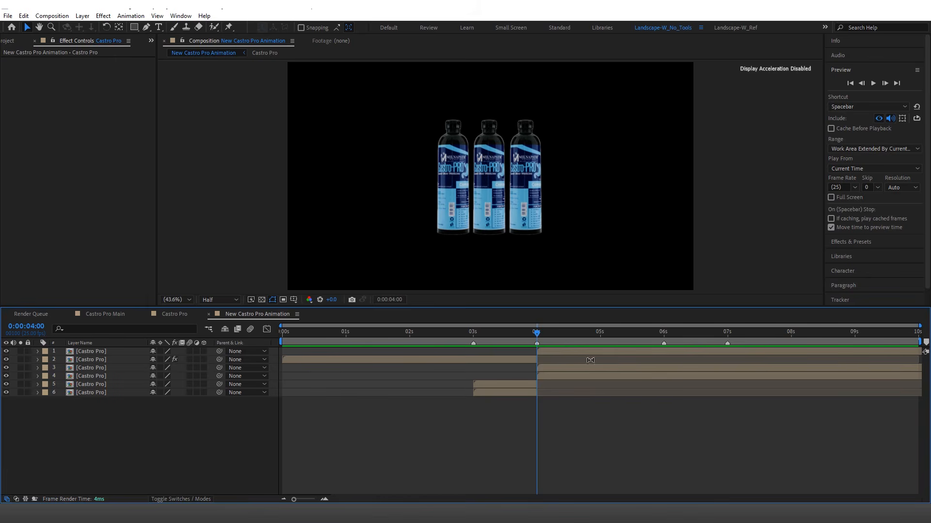
# Switch to the Product Animation script in Notepad and copy the whole "Right Product Postion" expression.
pyautogui.click(571, 368)
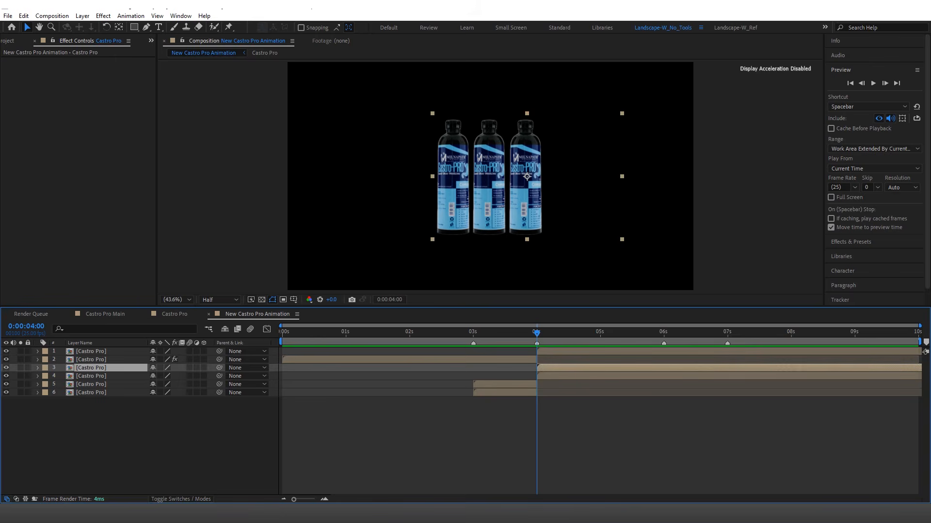
pyautogui.hotkey('alt', 'Tab')
pyautogui.click(449, 322)
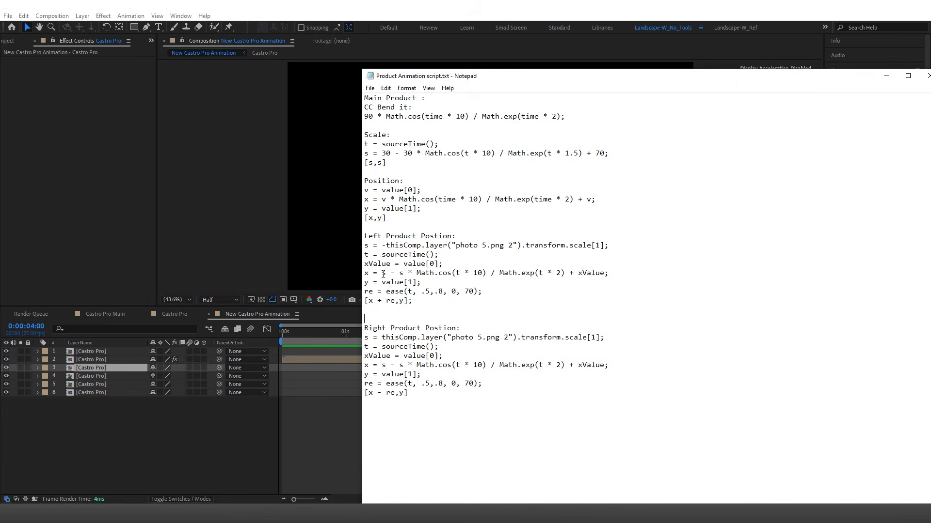
pyautogui.moveTo(364, 338); pyautogui.dragTo(415, 393)
pyautogui.hotkey('ctrl', 'c')
pyautogui.click(154, 448)
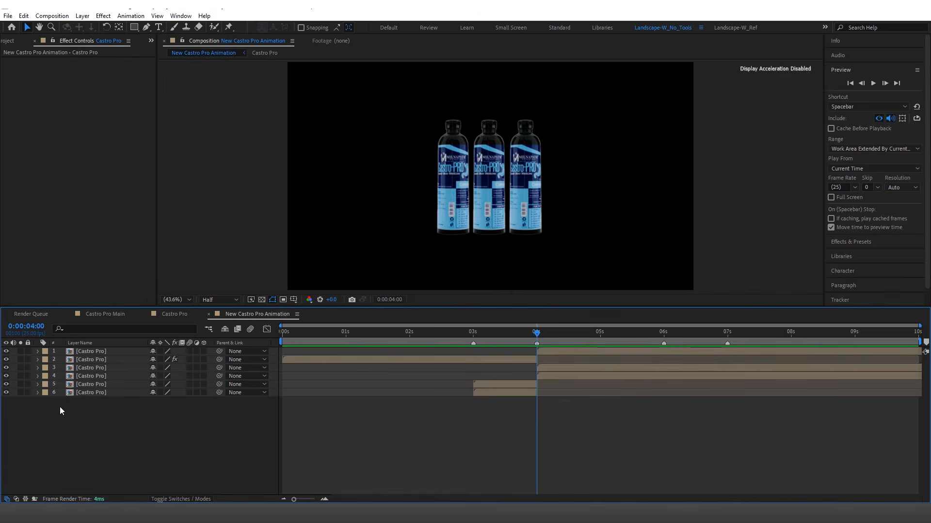
# Reveal the Scale of layer 1 and paste the copied expression onto the Position of layer 3.
pyautogui.click(88, 368)
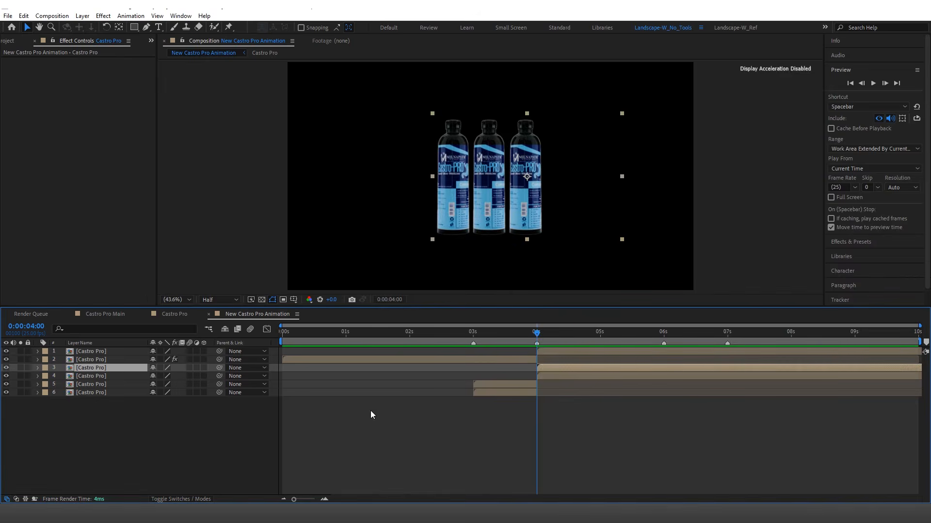
pyautogui.press('p')
pyautogui.click(317, 351)
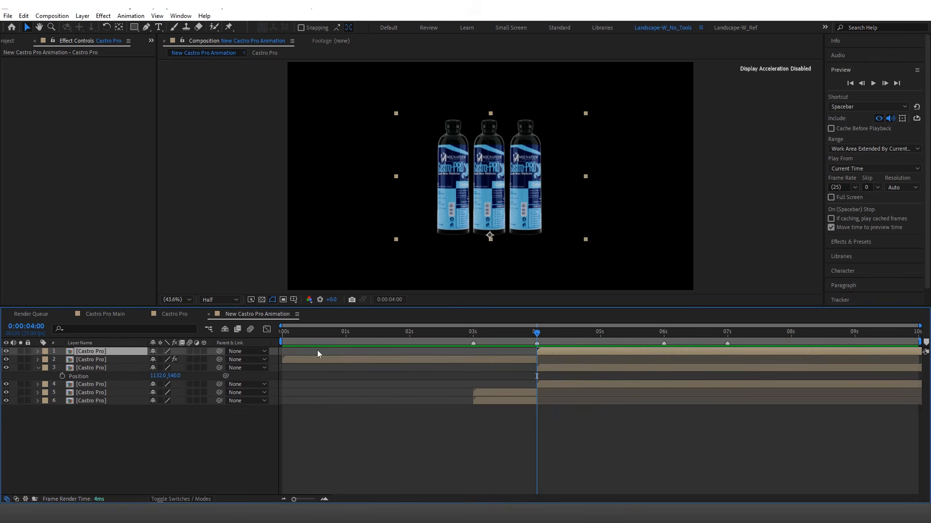
pyautogui.press('s')
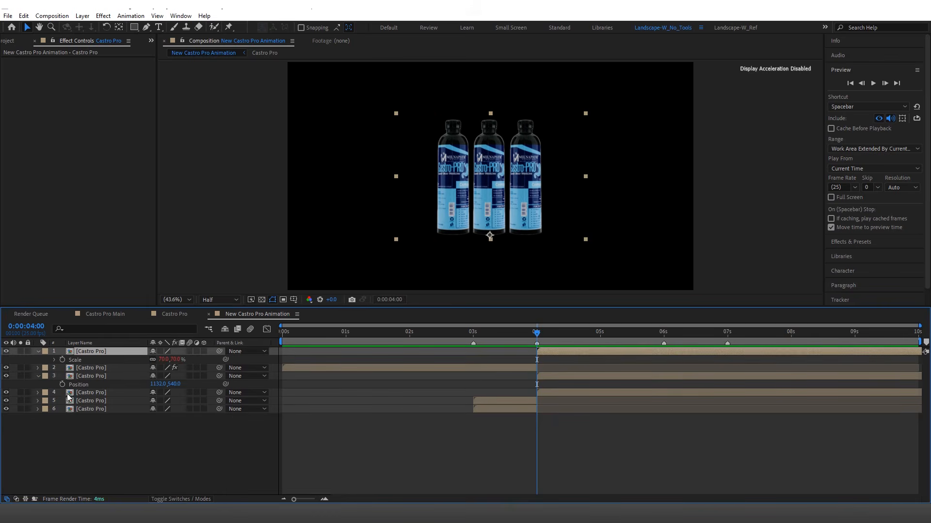
pyautogui.keyDown('alt'); pyautogui.click(62, 384); pyautogui.keyUp('alt')
pyautogui.hotkey('ctrl', 'v')
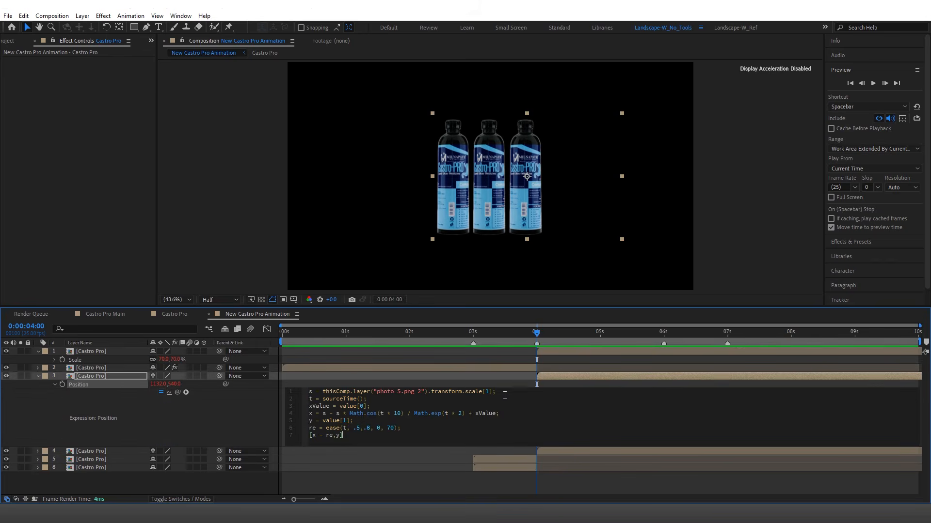
# In layer 3's Position expression, replace the "photo 5.png 2" reference with a pick-whipped link to layer 1's Scale, ending the line with a semicolon.
pyautogui.moveTo(496, 391); pyautogui.dragTo(337, 385)
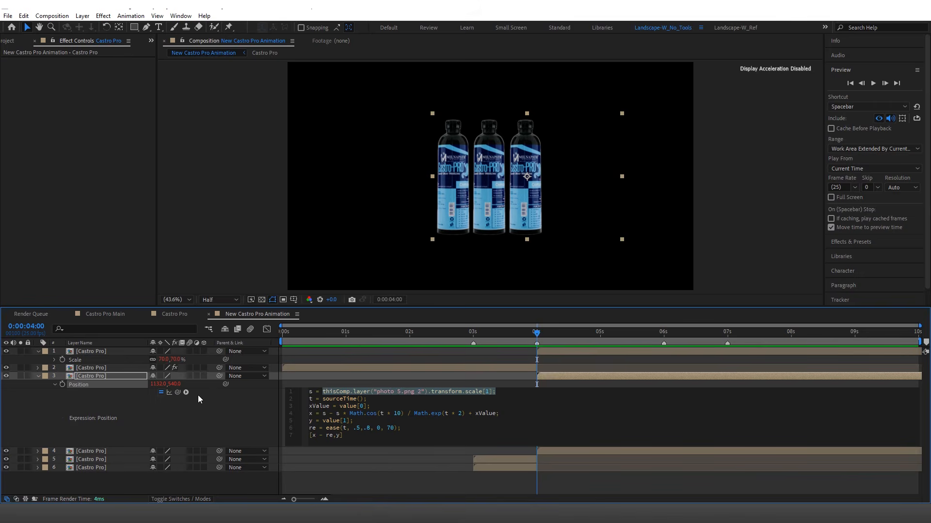
pyautogui.moveTo(178, 392); pyautogui.dragTo(167, 365)
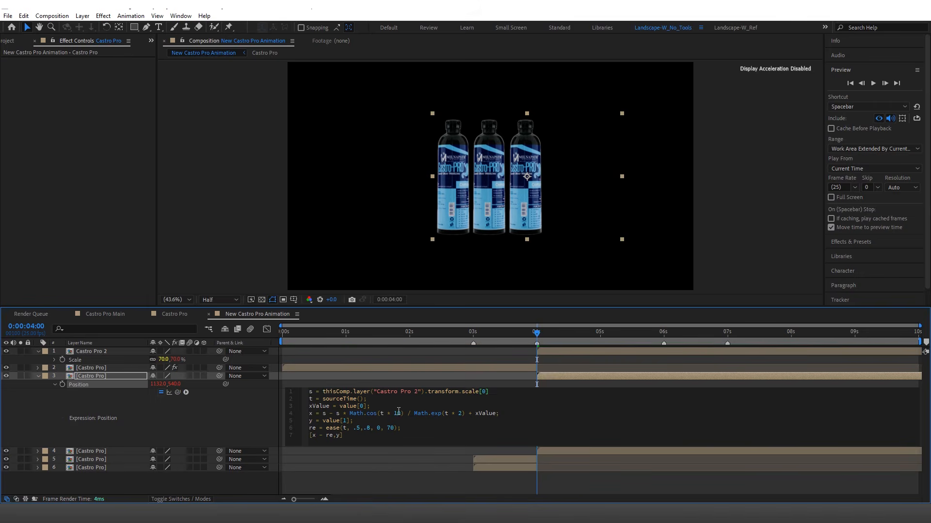
pyautogui.write(';')
pyautogui.moveTo(499, 391); pyautogui.dragTo(323, 392)
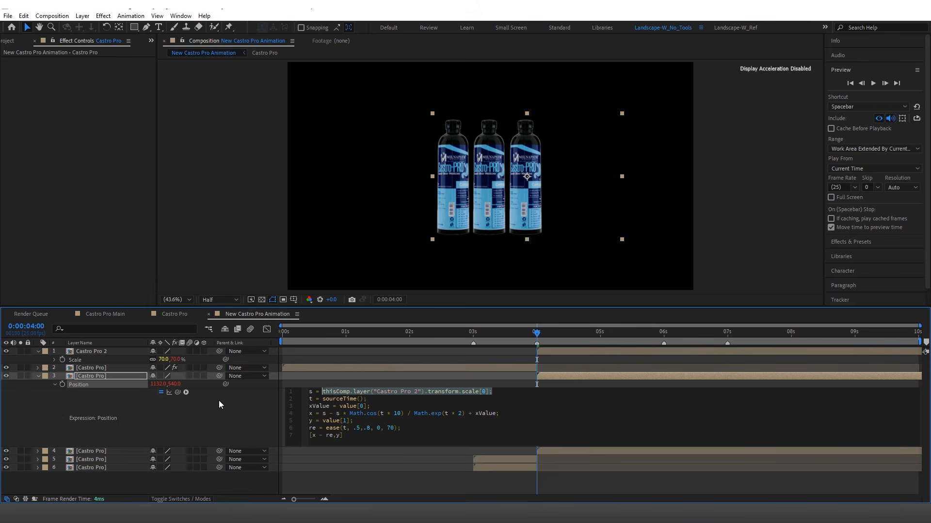
pyautogui.press('BackSpace')
pyautogui.moveTo(177, 392); pyautogui.dragTo(163, 360)
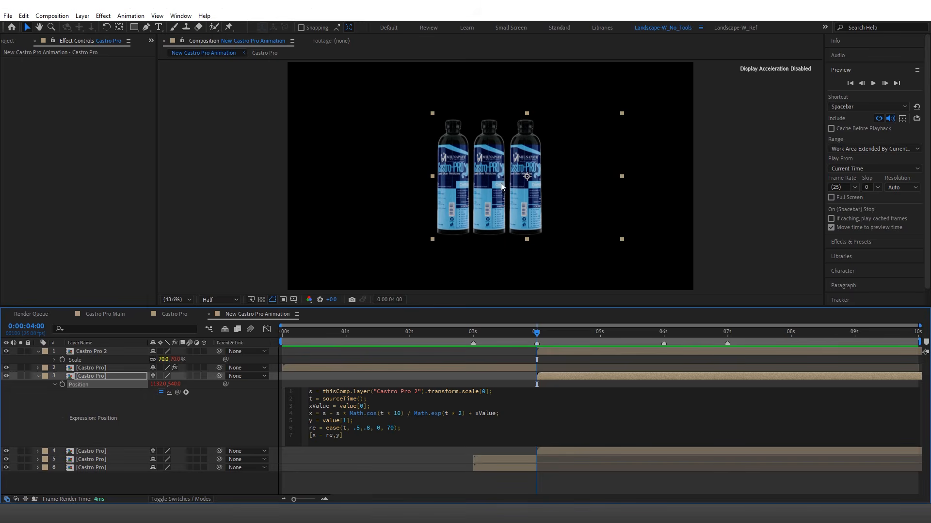
pyautogui.click(236, 410)
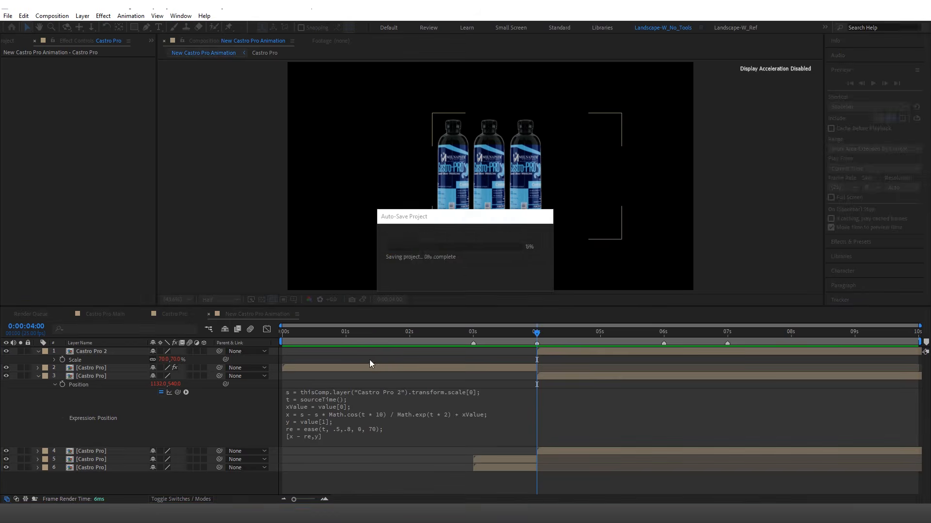
# Move the current time to 0:00:04:21 and copy the "Left Product Postion" expression from the Notepad script.
pyautogui.moveTo(533, 332); pyautogui.dragTo(590, 342)
pyautogui.hotkey('alt', 'Tab')
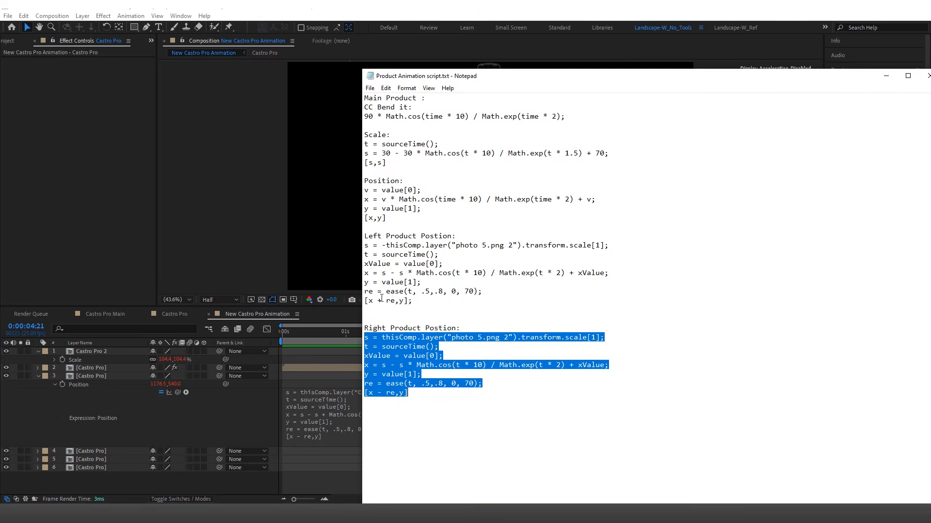
pyautogui.moveTo(421, 299); pyautogui.dragTo(351, 245)
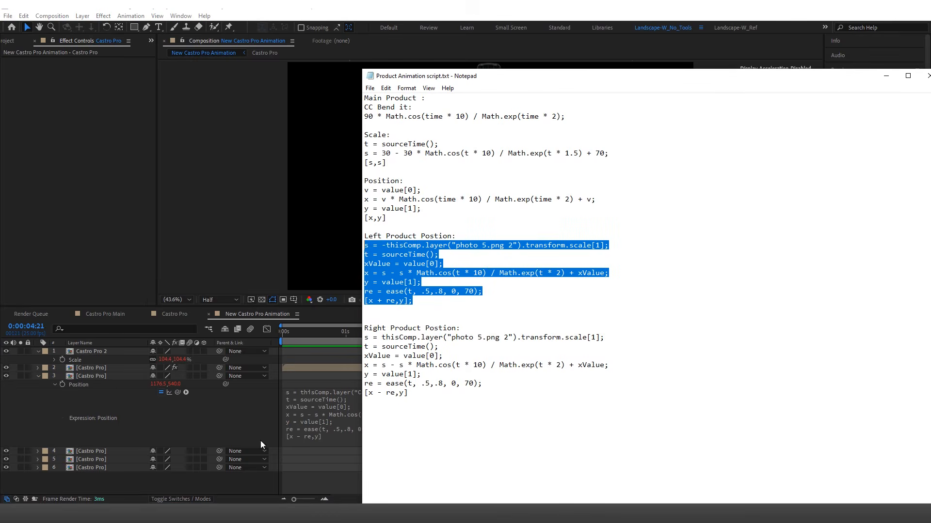
pyautogui.click(203, 412)
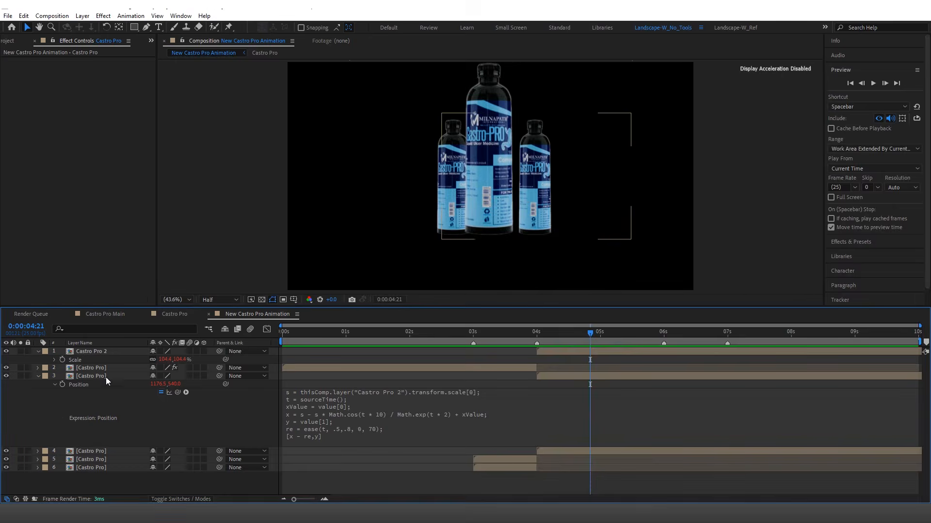
# Collapse layer 3 and paste the copied expression onto the Position of layer 4.
pyautogui.click(565, 452)
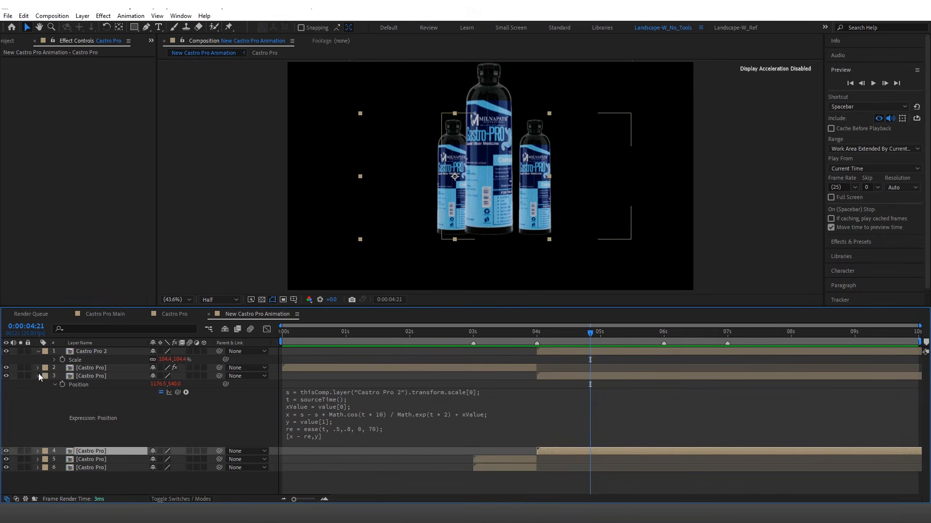
pyautogui.press('p')
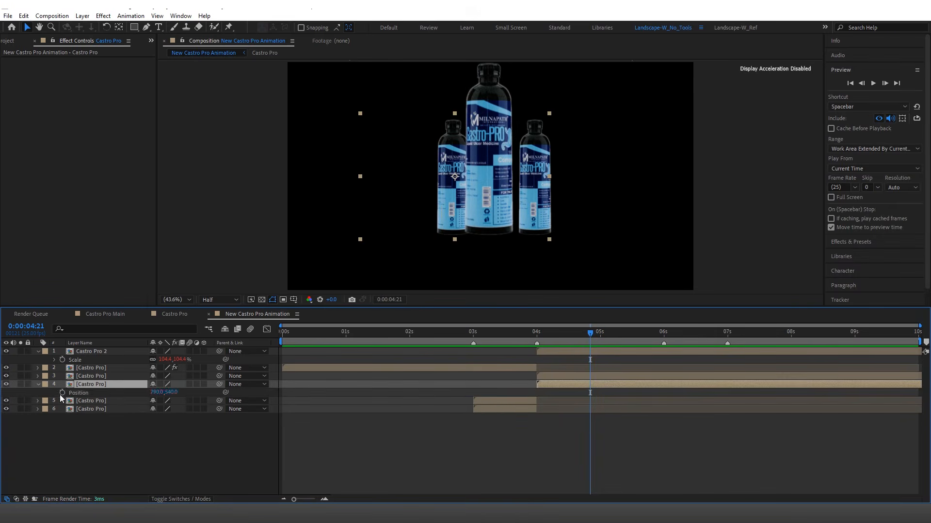
pyautogui.keyDown('alt'); pyautogui.click(62, 392); pyautogui.keyUp('alt')
pyautogui.hotkey('ctrl', 'v')
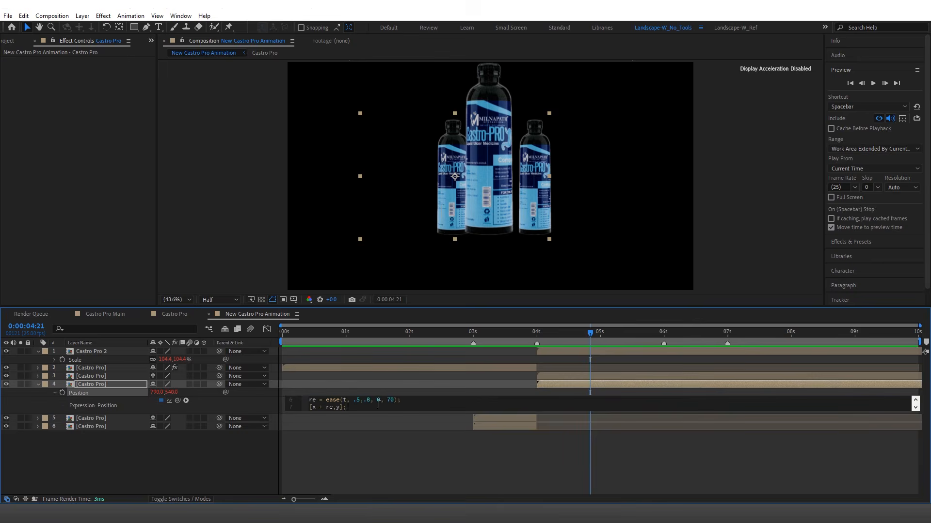
pyautogui.click(257, 405)
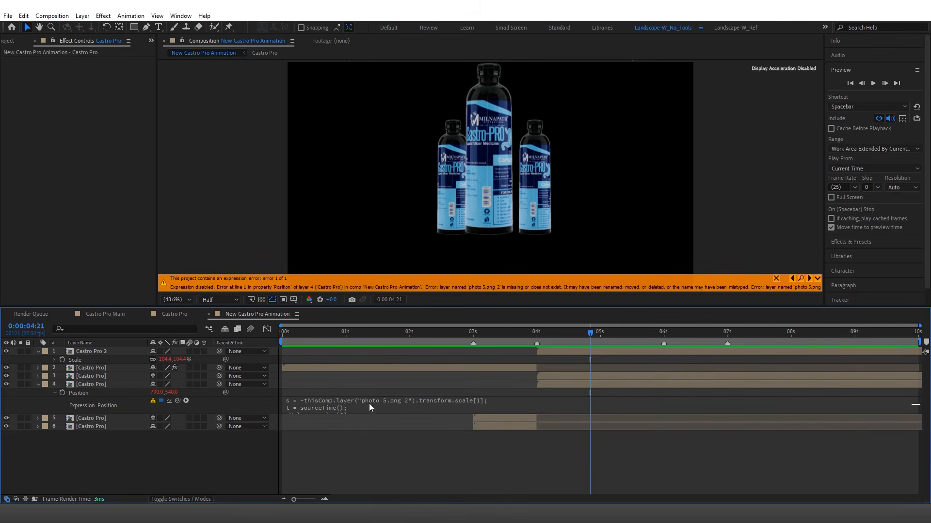
# In layer 4's Position expression, replace the reference after the minus sign with a link to layer 1's Scale plus a semicolon, and collapse the layer.
pyautogui.click(368, 403)
pyautogui.moveTo(520, 402); pyautogui.dragTo(326, 399)
pyautogui.press('BackSpace')
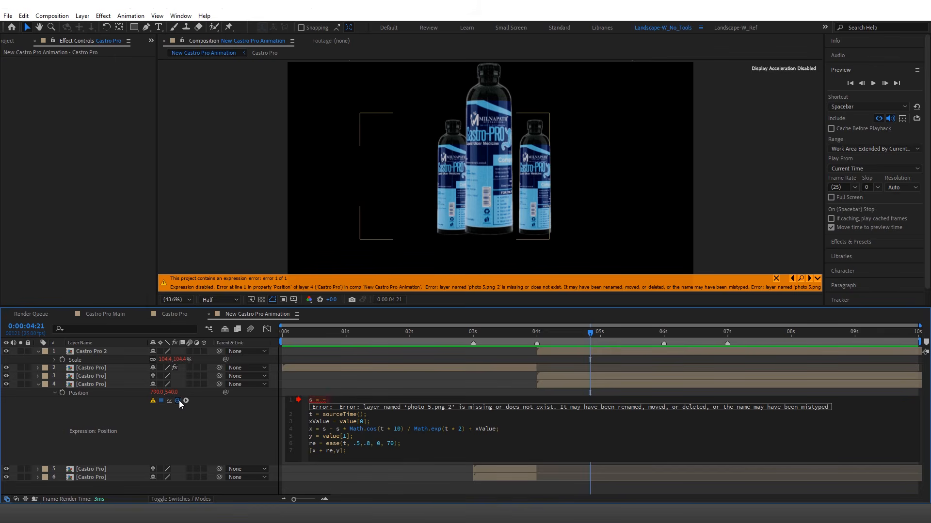
pyautogui.moveTo(177, 400); pyautogui.dragTo(165, 360)
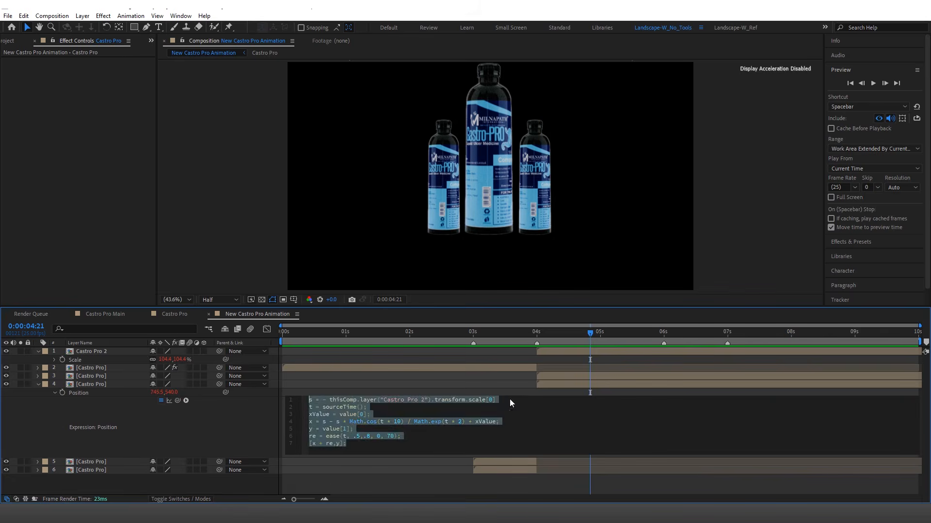
pyautogui.click(499, 401)
pyautogui.write(';')
pyautogui.click(250, 424)
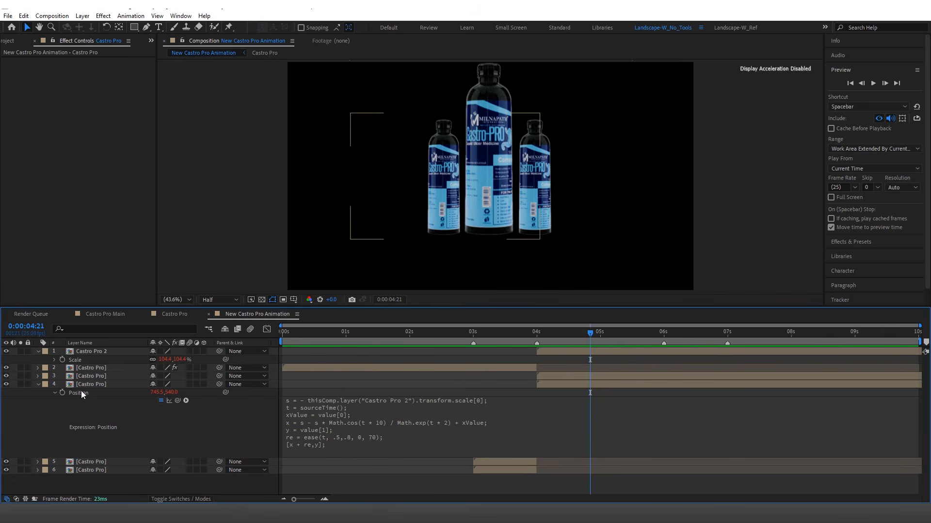
pyautogui.click(38, 384)
# Play back the animation from 0:00:02:13 to check the side bottles' motion, and collapse layer 1's properties.
pyautogui.moveTo(573, 334); pyautogui.dragTo(443, 346)
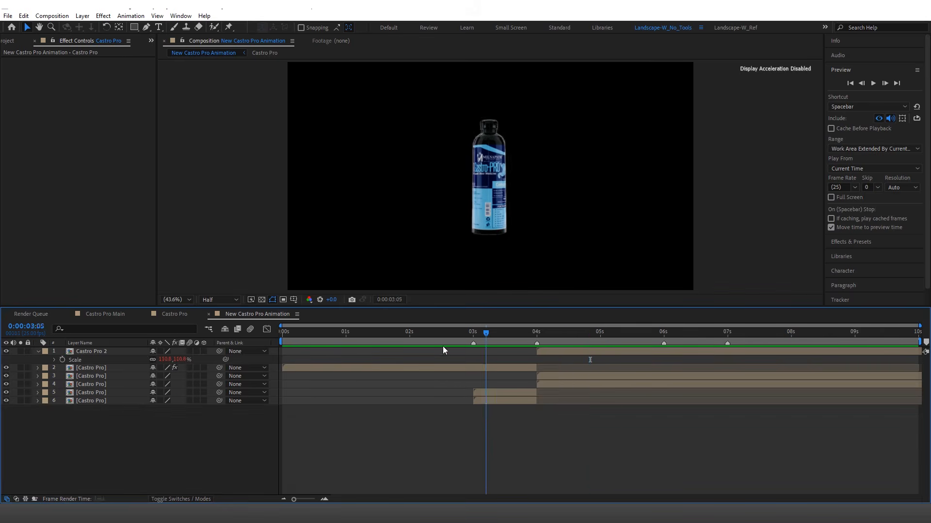
pyautogui.press('space')
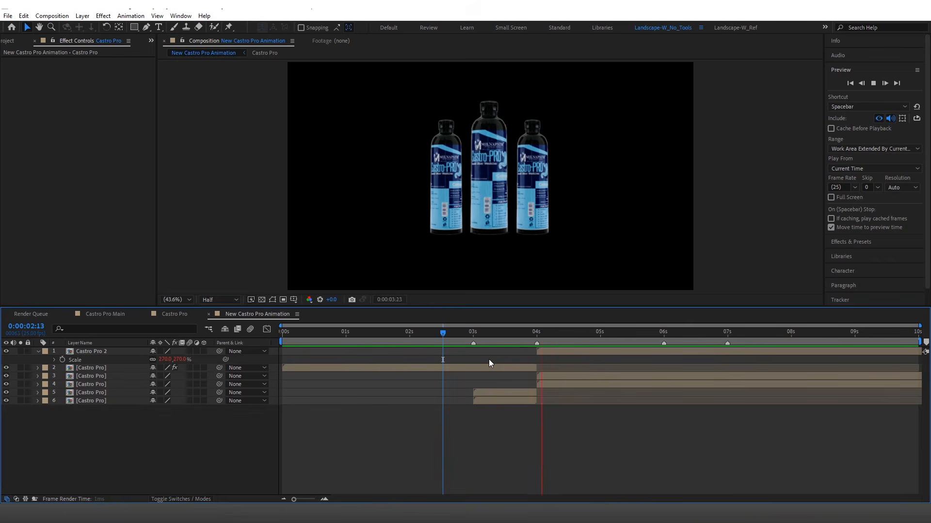
pyautogui.press('space')
pyautogui.press("'")
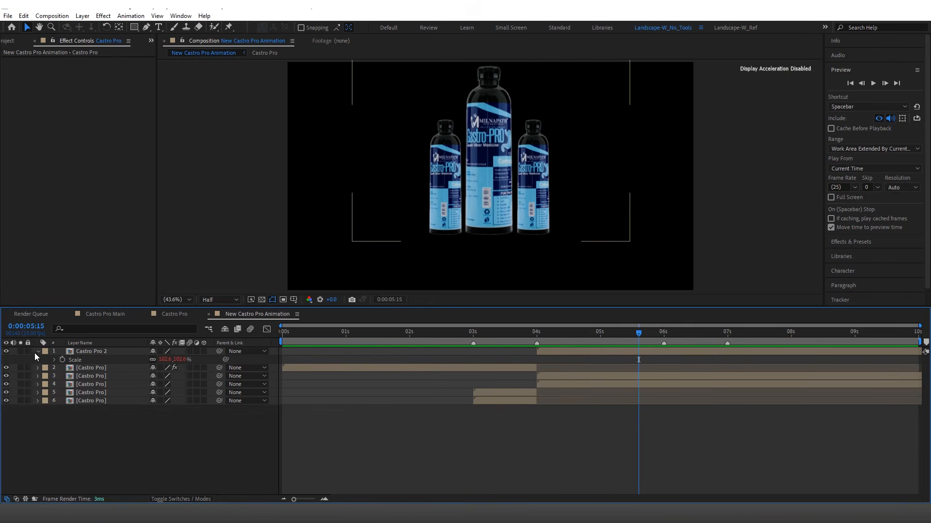
pyautogui.click(37, 352)
# Set the label color of layers 3 and 4 to Orange and of the bending bottle layer 2 to Green.
pyautogui.click(568, 369)
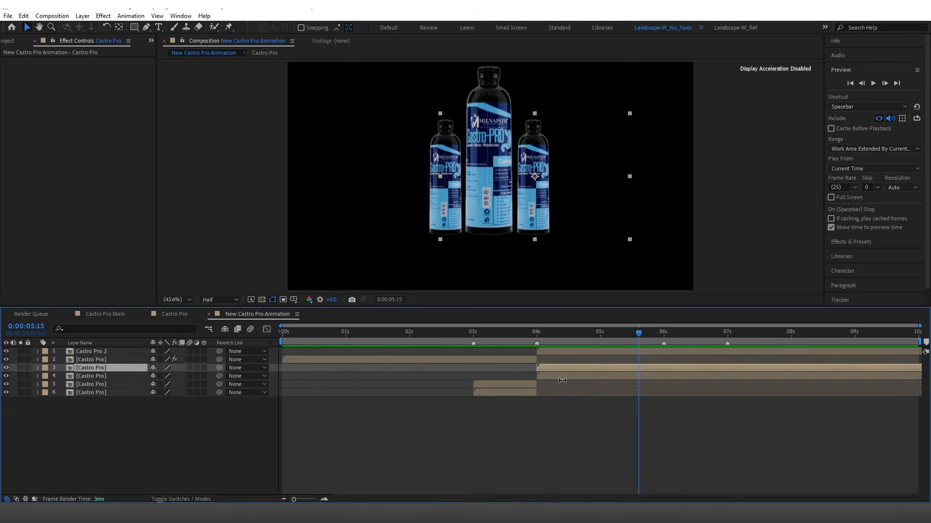
pyautogui.keyDown('shift'); pyautogui.click(560, 377); pyautogui.keyUp('shift')
pyautogui.click(45, 368)
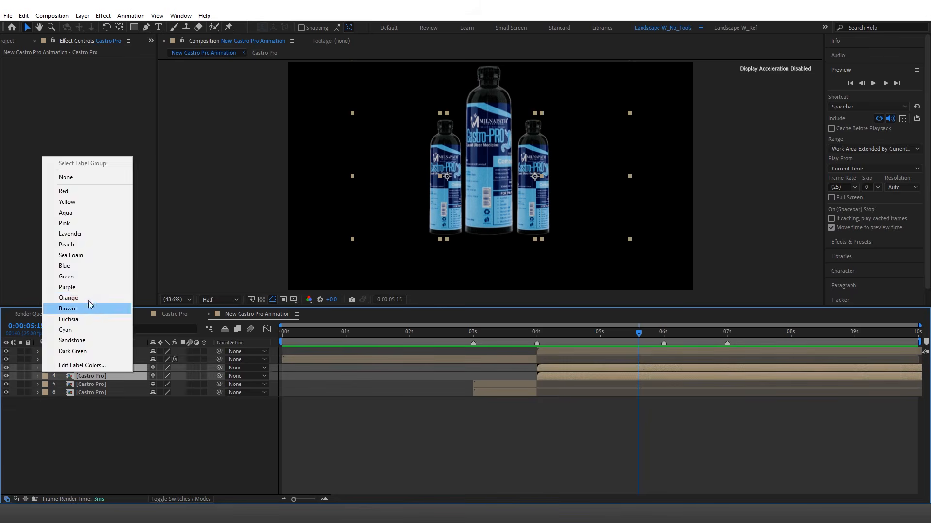
pyautogui.click(88, 301)
pyautogui.click(45, 360)
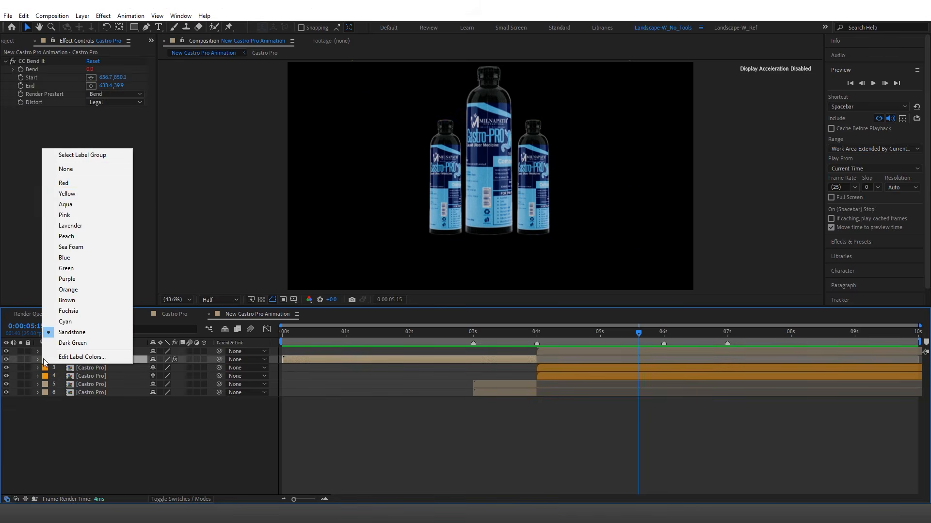
pyautogui.click(66, 268)
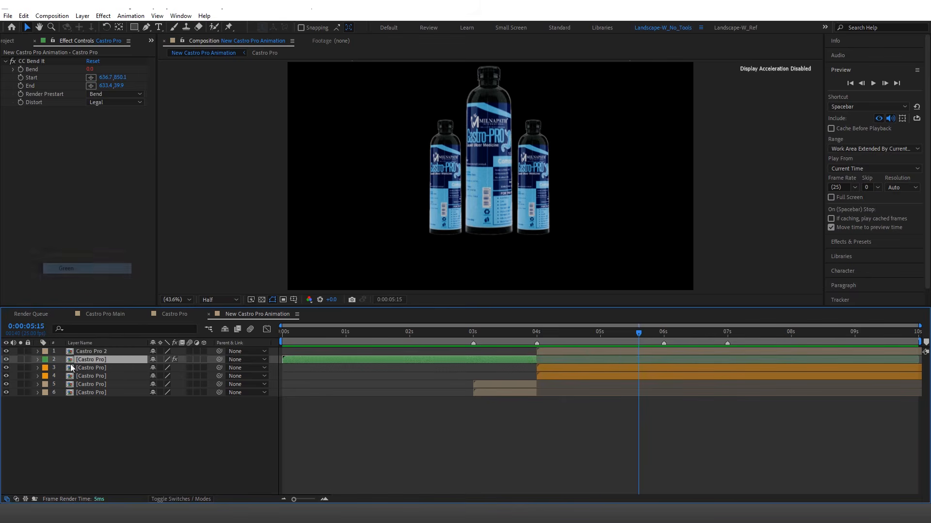
# Move to 0:00:06:00 and add a null object named CONTROLER at the top of the layer stack.
pyautogui.moveTo(587, 336); pyautogui.dragTo(669, 361)
pyautogui.rightClick(644, 434)
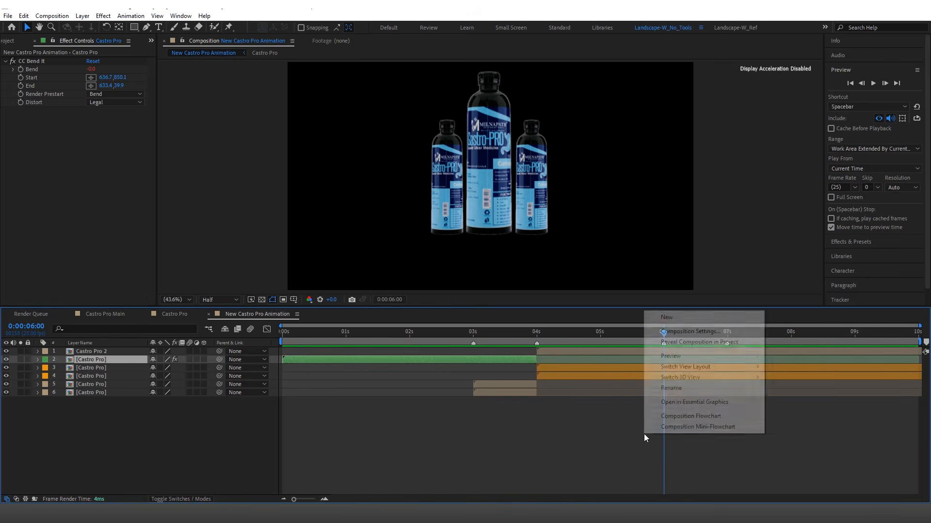
pyautogui.moveTo(695, 316)
pyautogui.click(793, 374)
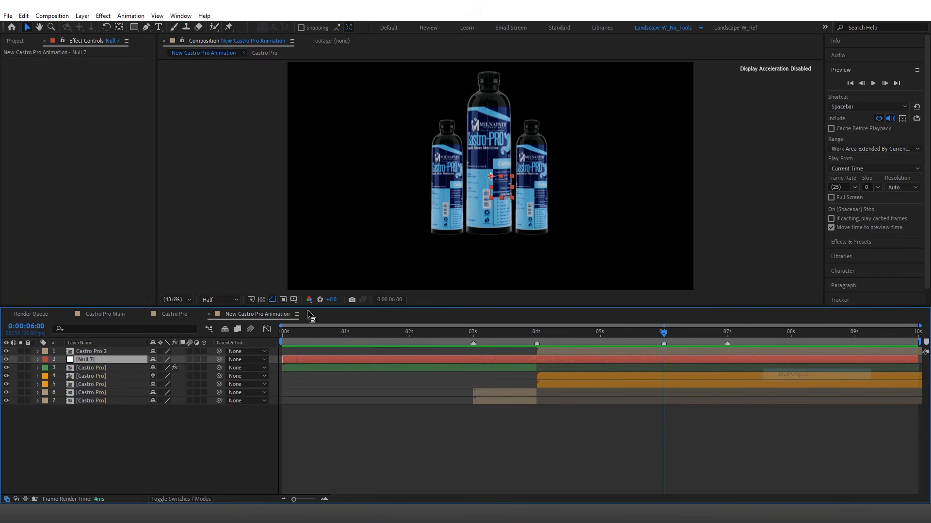
pyautogui.moveTo(100, 358); pyautogui.dragTo(92, 349)
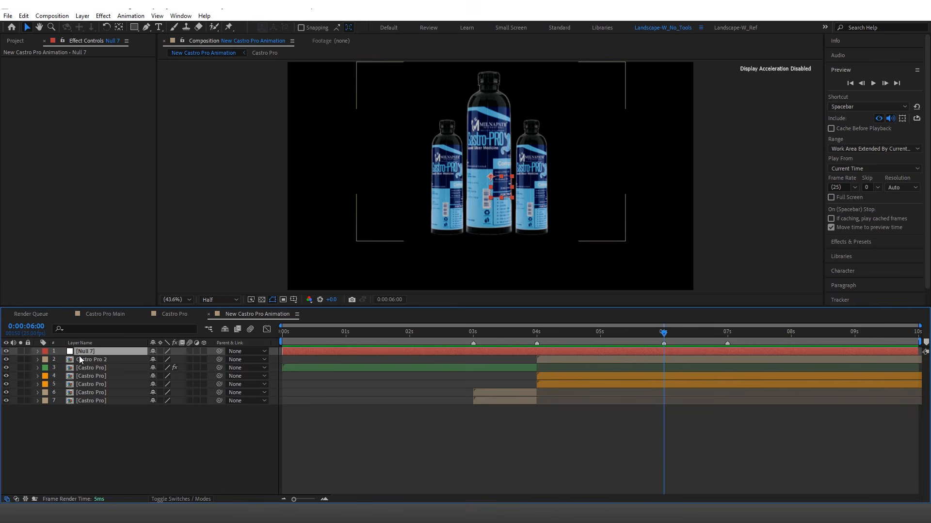
pyautogui.press('Return')
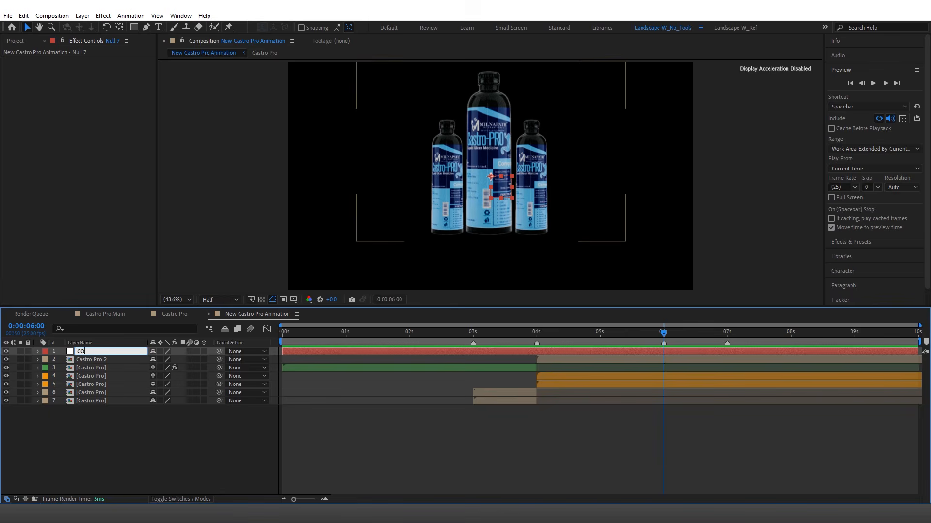
pyautogui.write('CONTROLER')
pyautogui.click(78, 442)
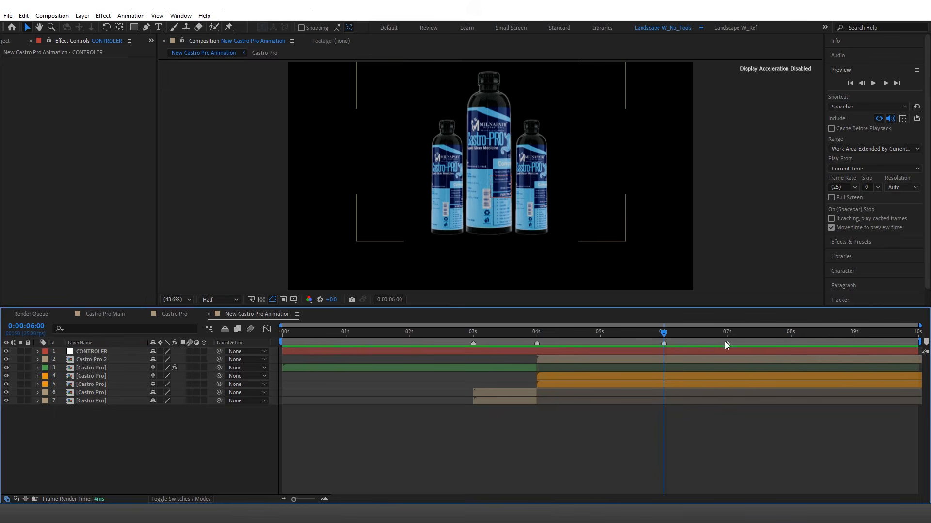
# Parent the Castro Pro 2 layer and both orange Castro Pro layers to CONTROLER.
pyautogui.click(584, 359)
pyautogui.keyDown('ctrl'); pyautogui.click(569, 377); pyautogui.keyUp('ctrl')
pyautogui.keyDown('ctrl'); pyautogui.click(568, 385); pyautogui.keyUp('ctrl')
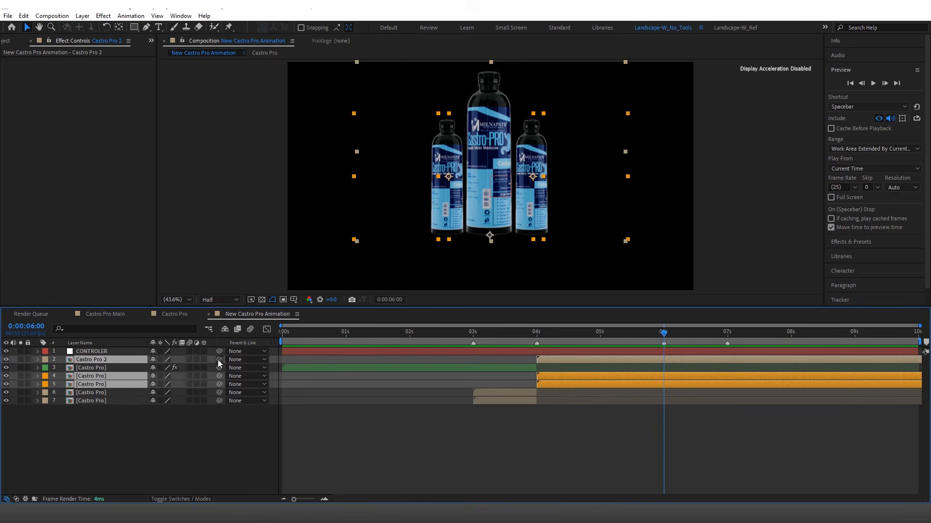
pyautogui.moveTo(219, 363); pyautogui.dragTo(97, 351)
# Set starting keyframes for CONTROLER's Position and Scale at 0:00:06:00.
pyautogui.click(723, 351)
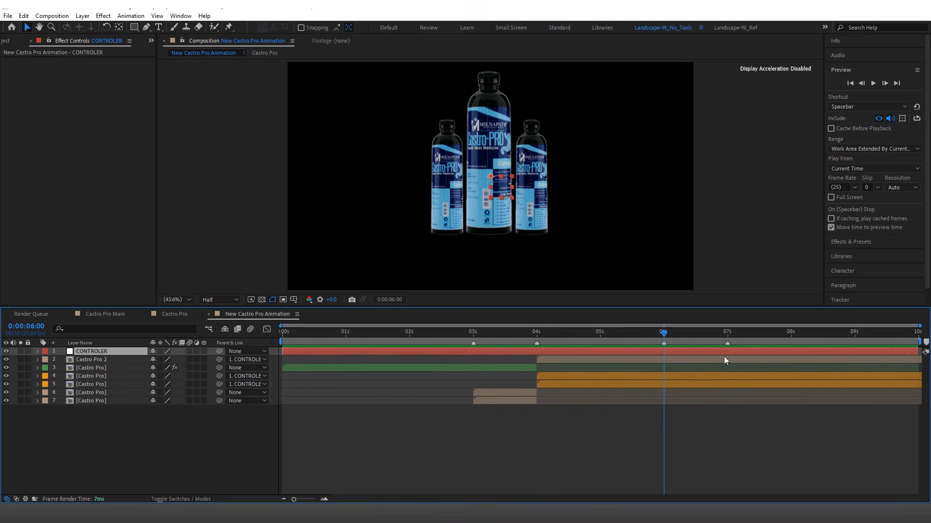
pyautogui.press('s')
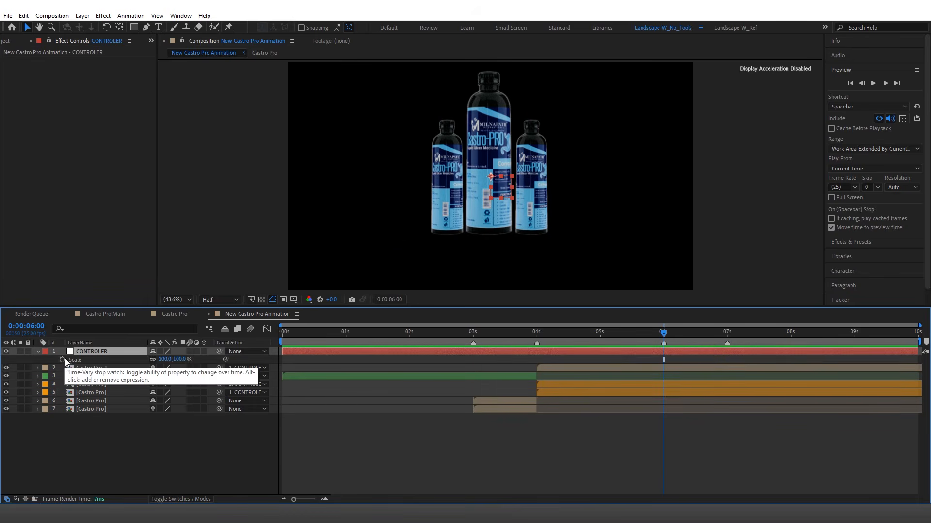
pyautogui.hotkey('shift', 'p')
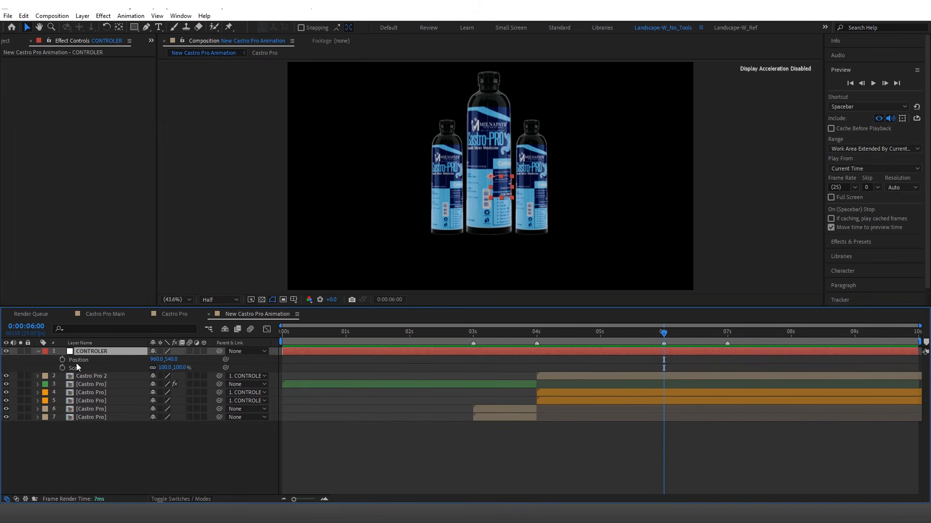
pyautogui.click(62, 360)
pyautogui.click(62, 368)
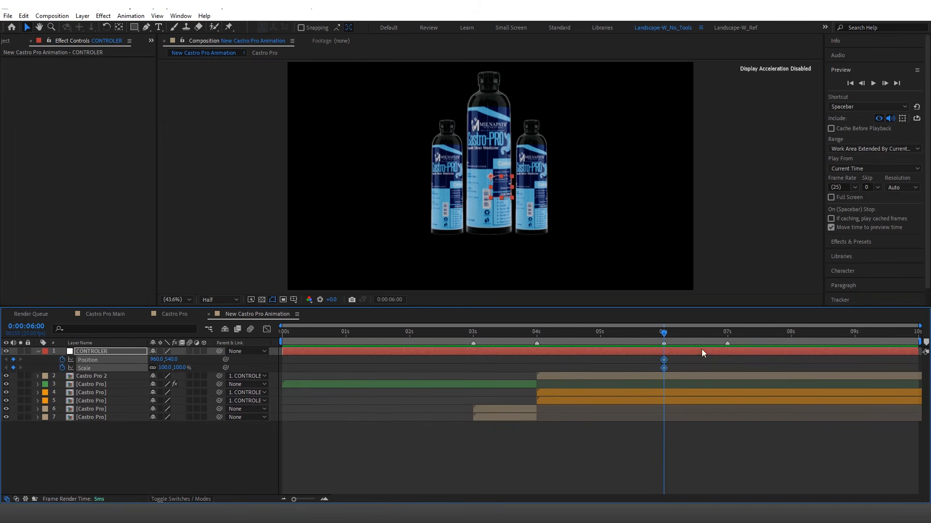
# At 0:00:07:00, scale CONTROLER to 78% and set its Position to 960, 662.
pyautogui.moveTo(670, 333); pyautogui.dragTo(726, 346)
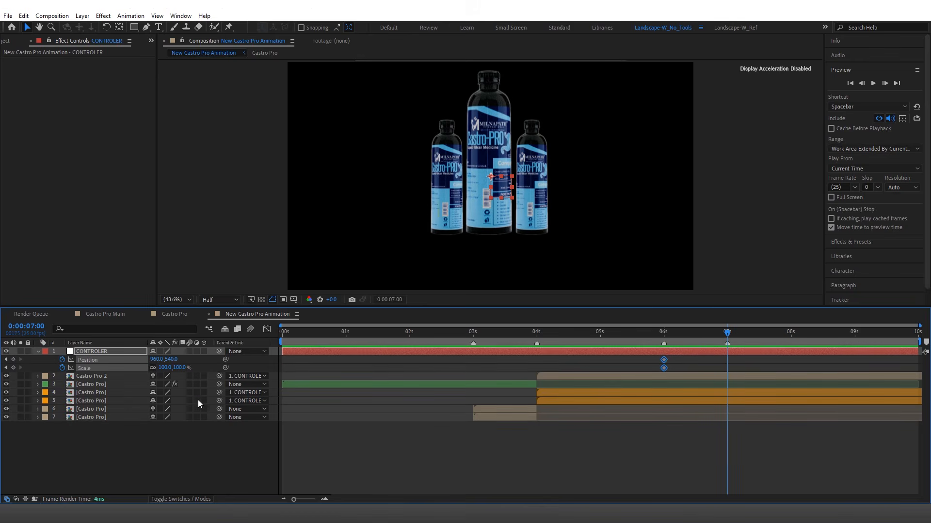
pyautogui.moveTo(180, 367); pyautogui.dragTo(225, 367)
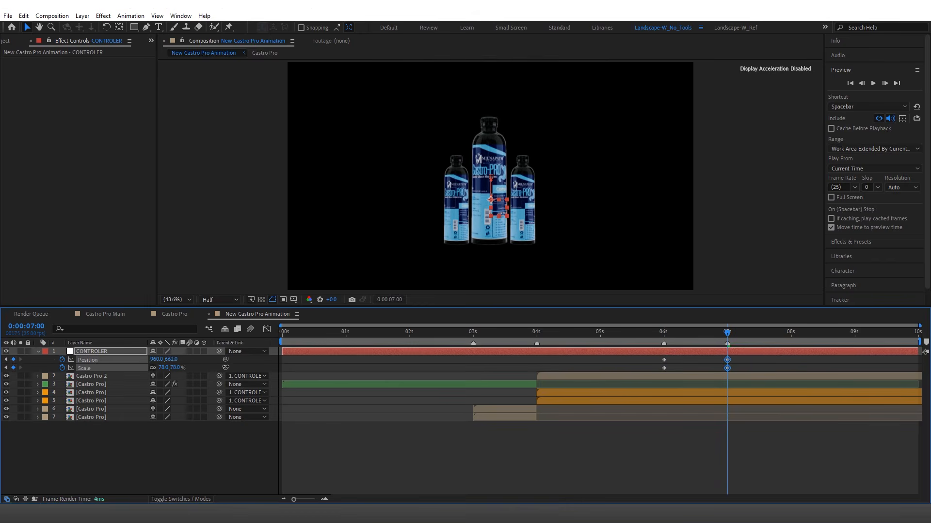
pyautogui.moveTo(727, 333)
pyautogui.mouseDown()
pyautogui.moveTo(649, 341)
pyautogui.moveTo(740, 345)
pyautogui.moveTo(727, 345)
pyautogui.mouseUp()
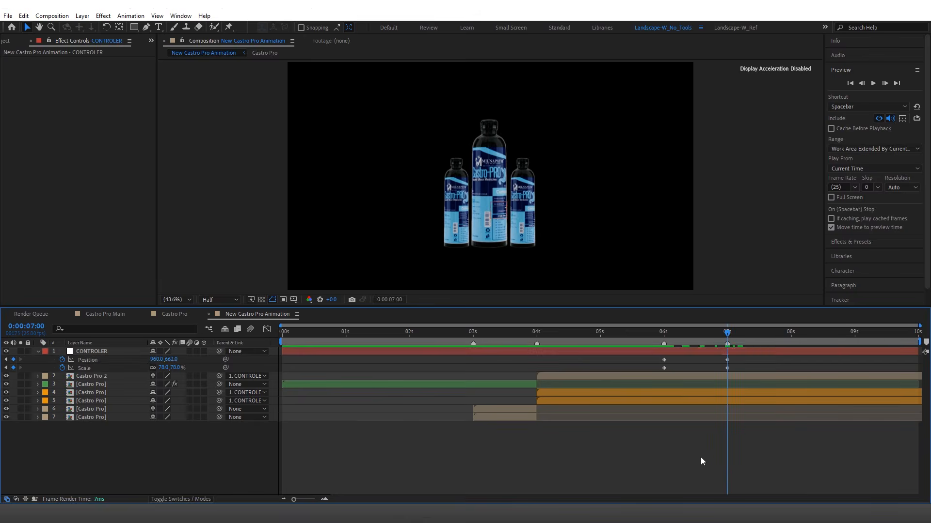
# Create a comp-sized black solid named BG and send it to the bottom of the layer stack.
pyautogui.rightClick(701, 459)
pyautogui.moveTo(727, 341)
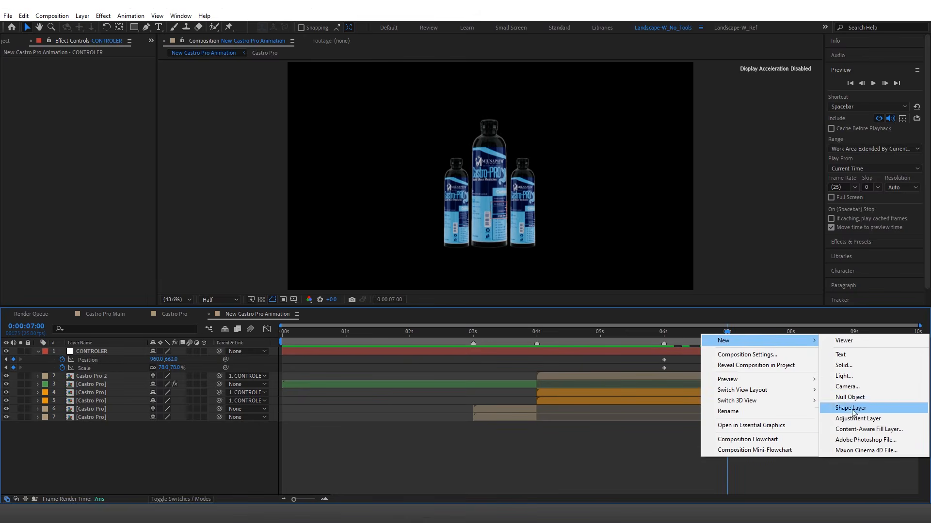
pyautogui.click(853, 365)
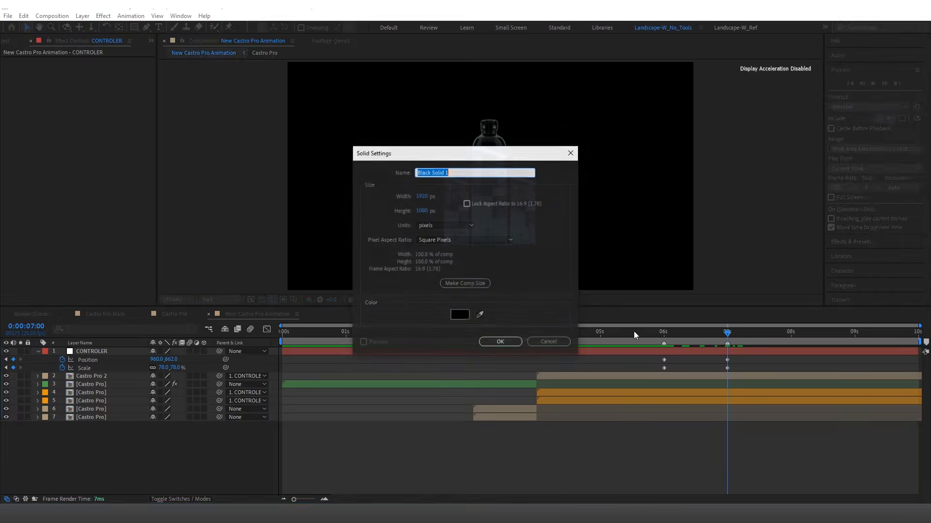
pyautogui.write('BG')
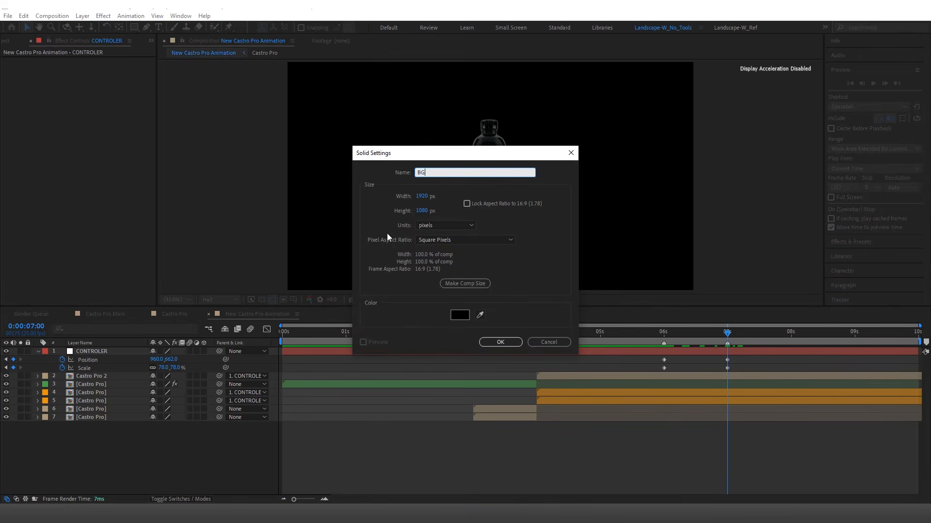
pyautogui.click(500, 341)
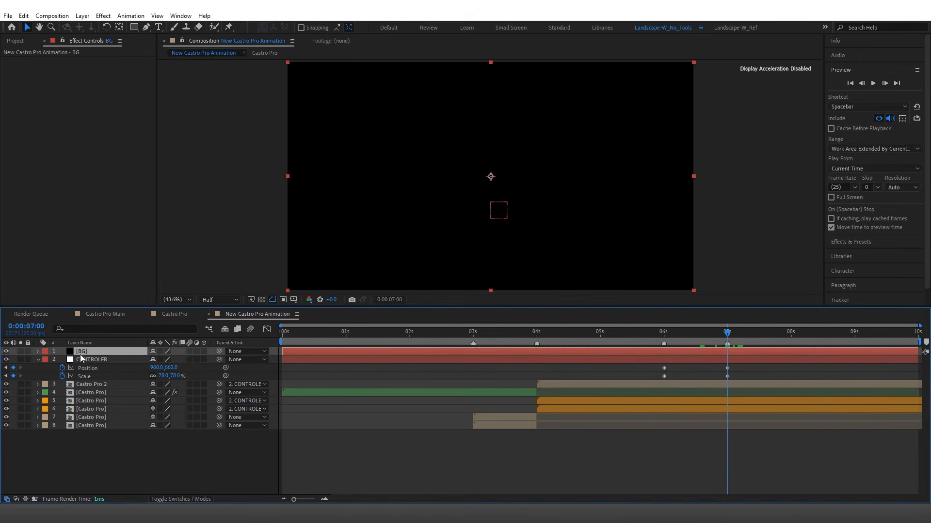
pyautogui.hotkey('ctrl', 'shift', '[')
# Open IMG-20250314-WA0028.jpg as footage and place its viewer beside the composition view as a color reference.
pyautogui.click(24, 42)
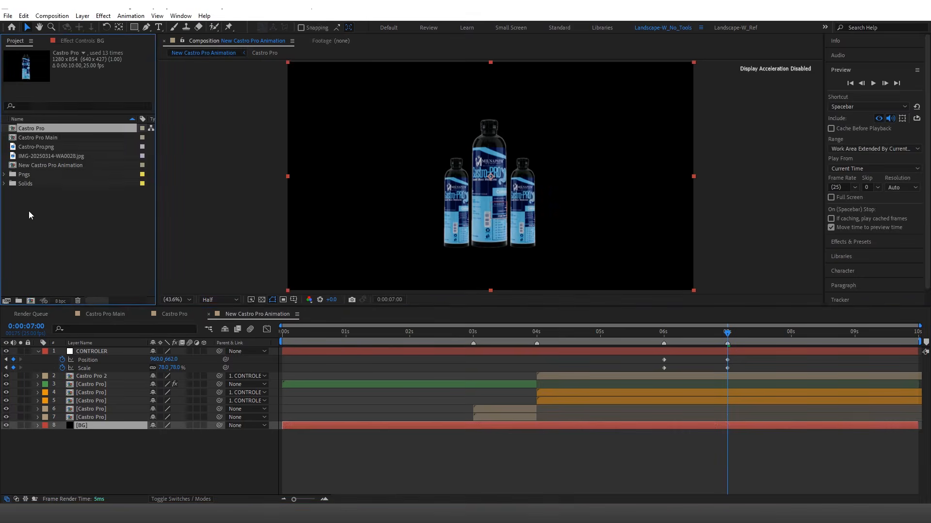
pyautogui.doubleClick(48, 155)
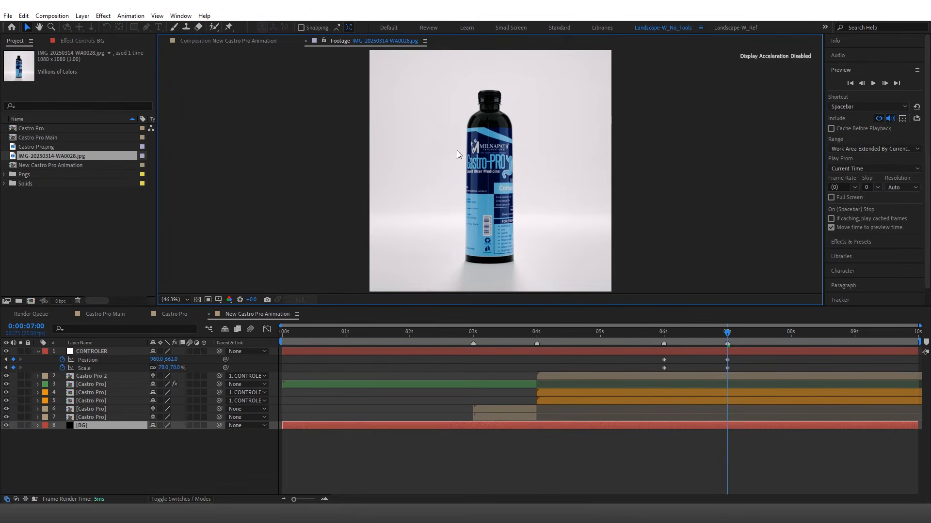
pyautogui.moveTo(305, 45); pyautogui.dragTo(170, 175)
pyautogui.moveTo(490, 137); pyautogui.dragTo(378, 145)
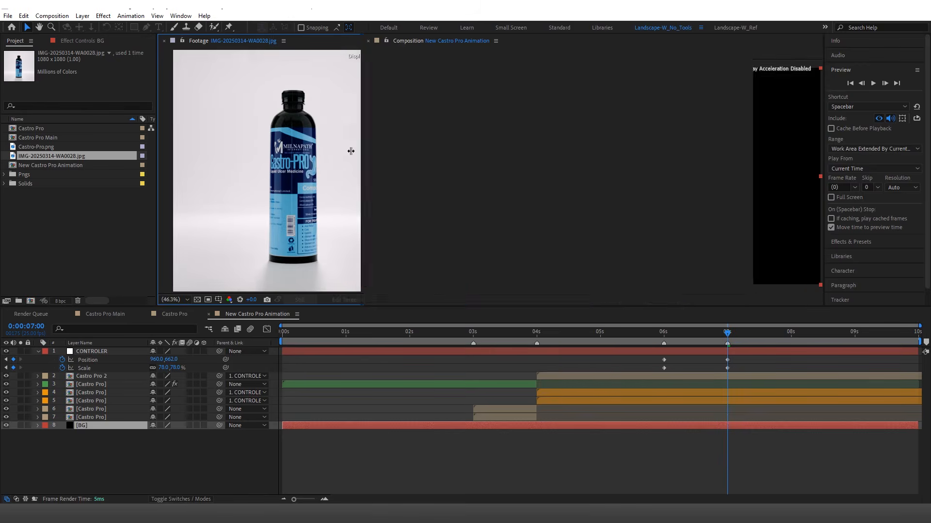
# Apply the Gradient Ramp effect to the BG layer.
pyautogui.click(86, 431)
pyautogui.click(85, 429)
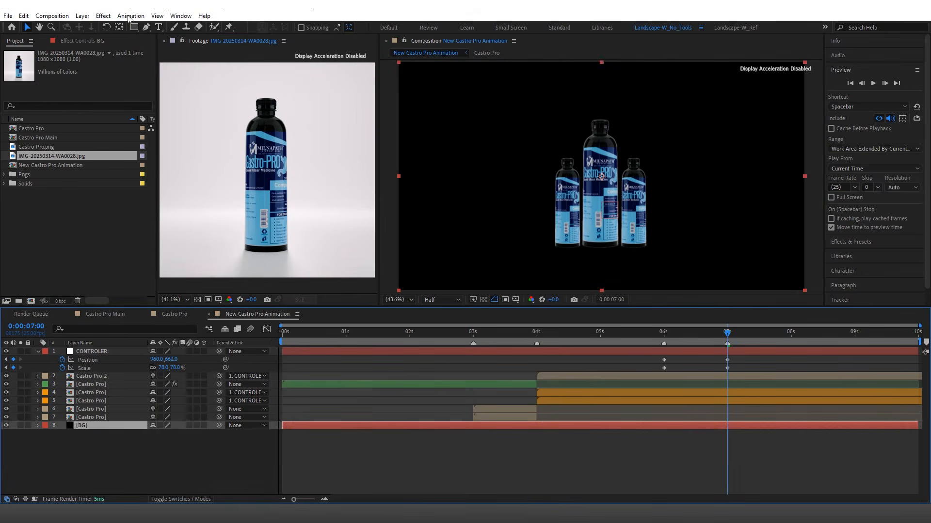
pyautogui.click(83, 40)
pyautogui.click(104, 15)
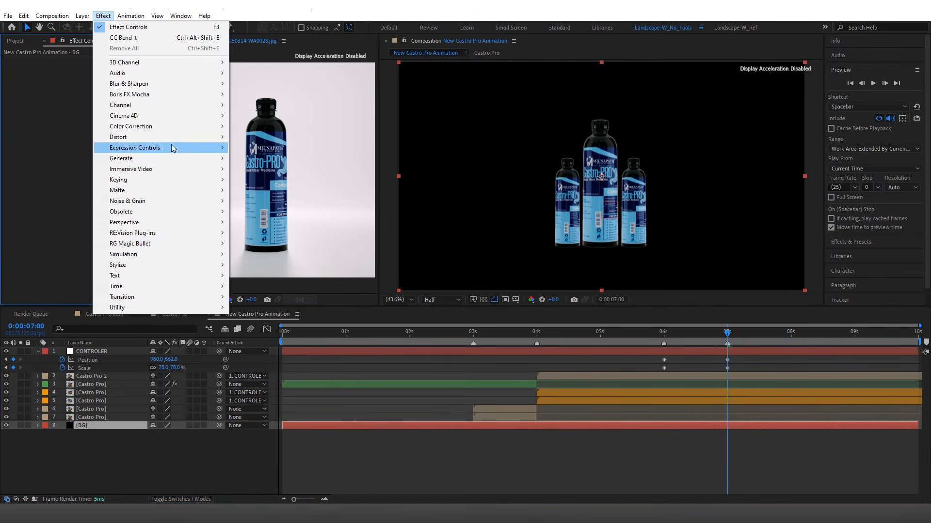
pyautogui.moveTo(190, 158)
pyautogui.click(256, 342)
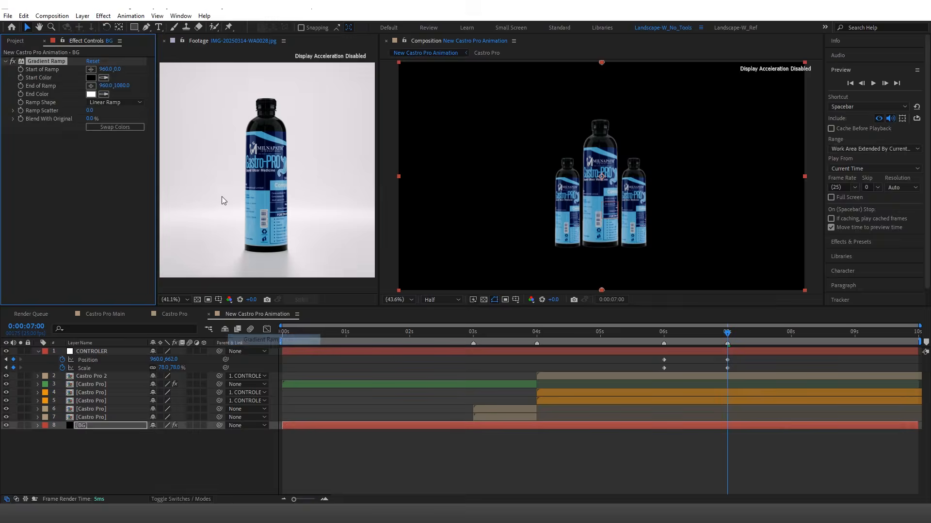
# Sample the ramp's Start Color from the photo's upper backdrop and End Color from its lower area, and close the footage viewer.
pyautogui.click(104, 78)
pyautogui.click(303, 76)
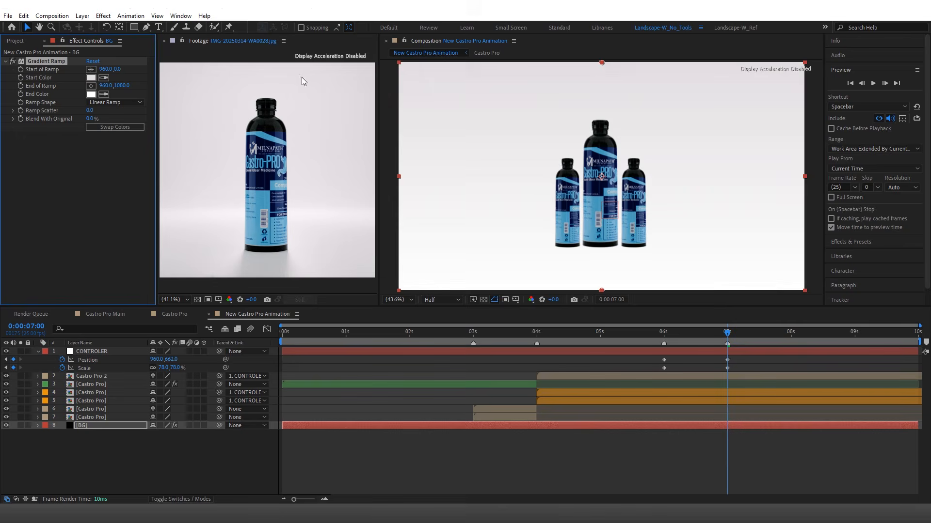
pyautogui.click(103, 94)
pyautogui.click(318, 257)
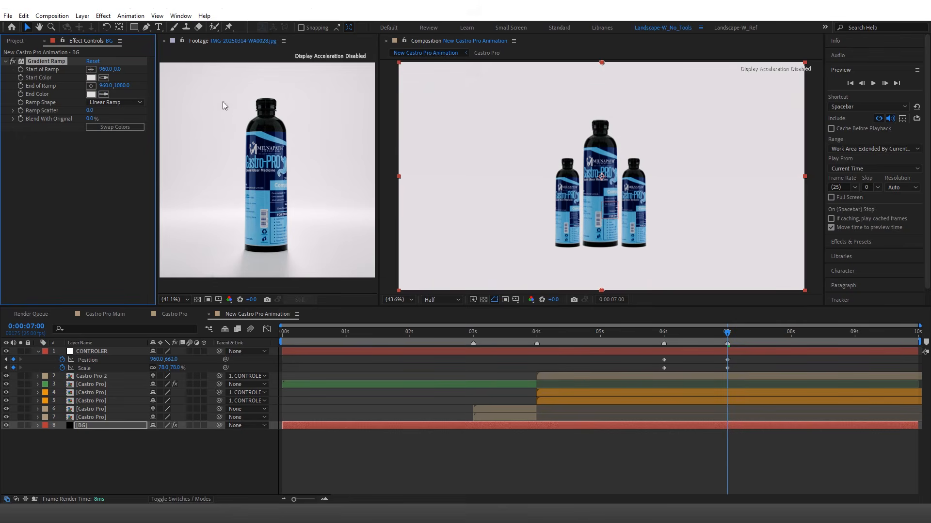
pyautogui.click(164, 41)
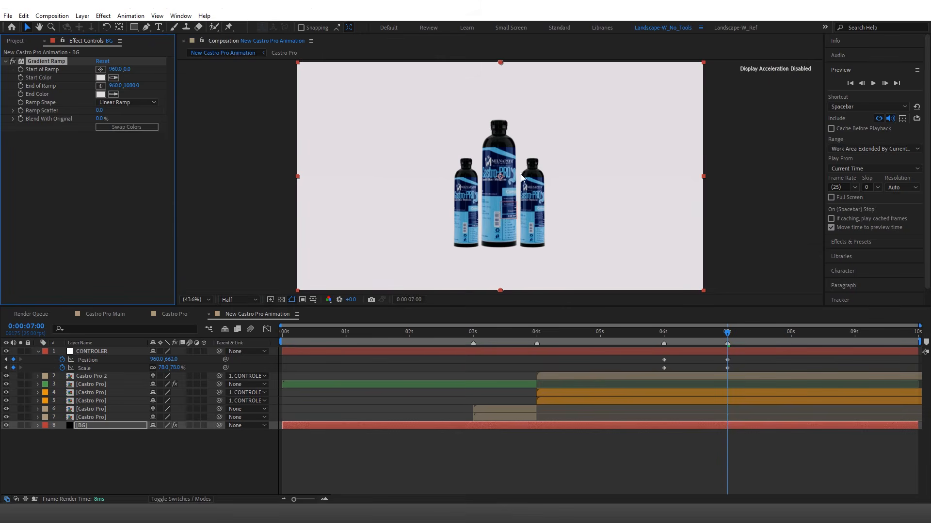
# Play back the animation from the beginning to check the bottles against the new background.
pyautogui.click(625, 444)
pyautogui.press('Home')
pyautogui.press('space')
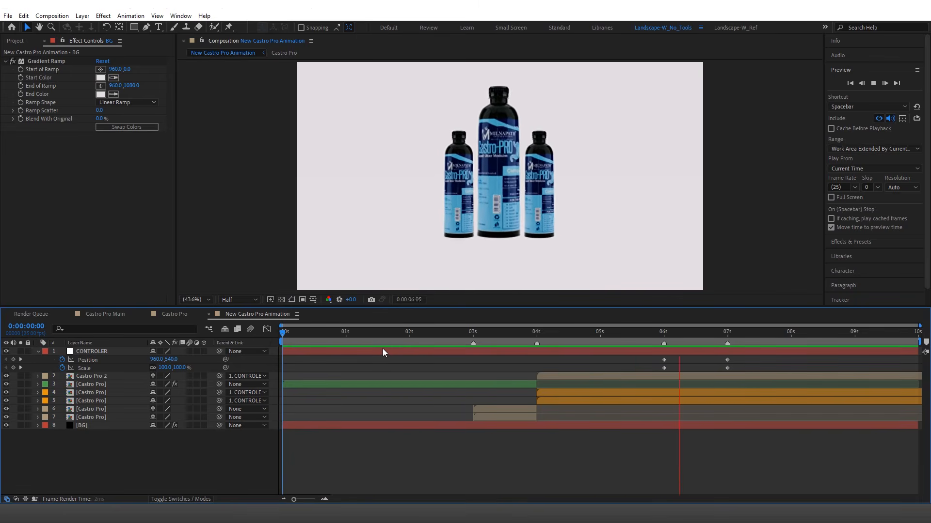
pyautogui.press('space')
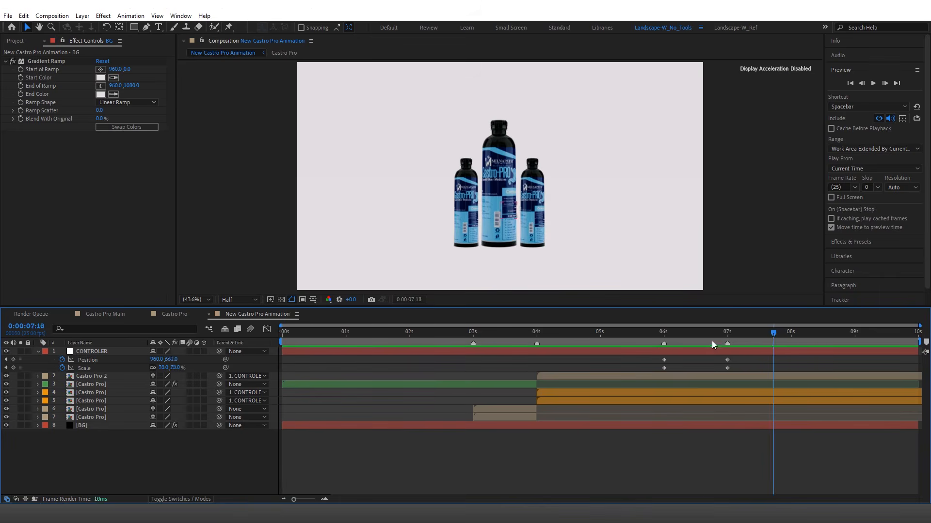
# Apply Easy Ease to CONTROLER's Position and Scale keyframes and shift the ending pair earlier to about 0:00:06:16.
pyautogui.moveTo(707, 336); pyautogui.dragTo(658, 340)
pyautogui.moveTo(741, 355); pyautogui.dragTo(644, 380)
pyautogui.press('F9')
pyautogui.moveTo(663, 339)
pyautogui.mouseDown()
pyautogui.moveTo(697, 342)
pyautogui.moveTo(664, 345)
pyautogui.mouseUp()
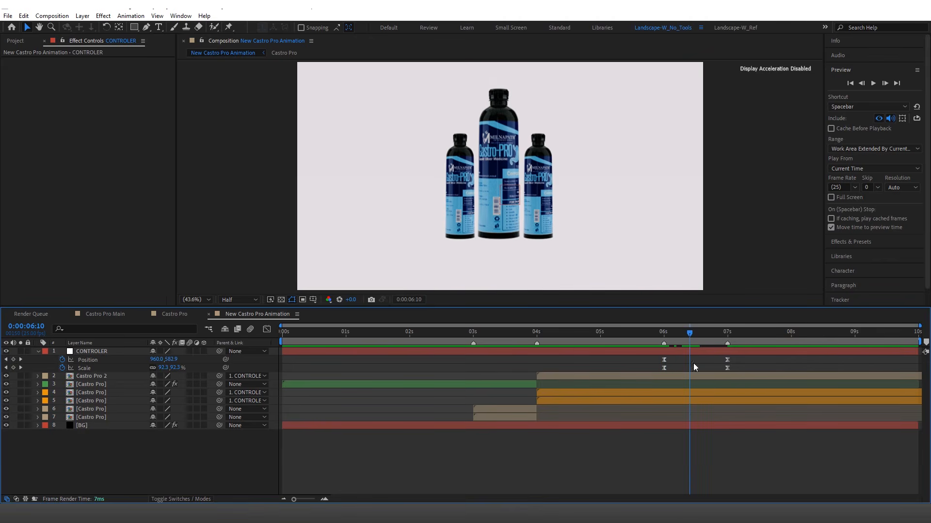
pyautogui.moveTo(735, 356); pyautogui.dragTo(714, 374)
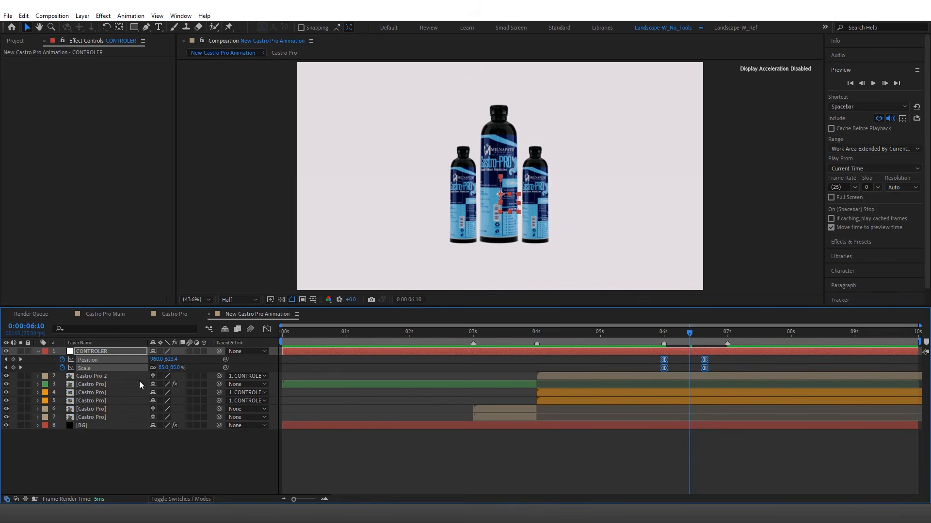
# In the Graph Editor, adjust the influence handles of CONTROLER's Position speed curve to give it a sharp peak.
pyautogui.click(267, 330)
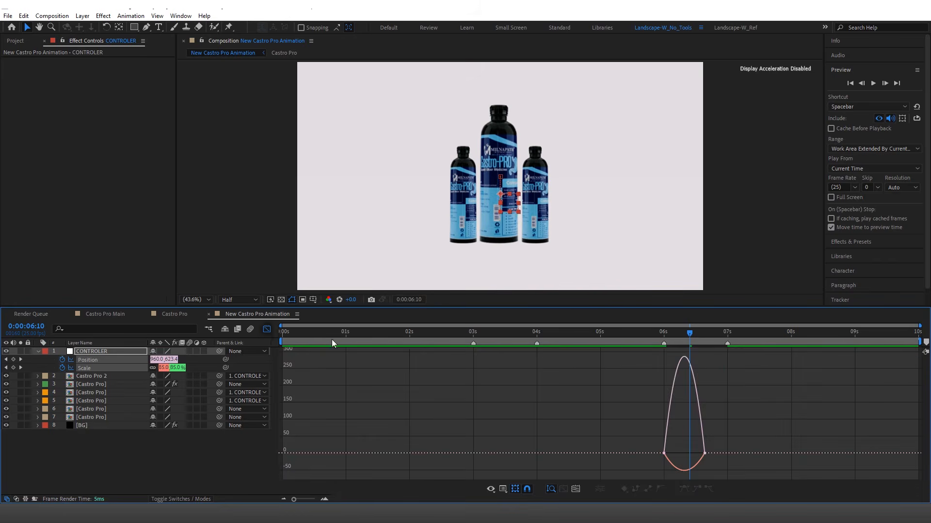
pyautogui.click(71, 368)
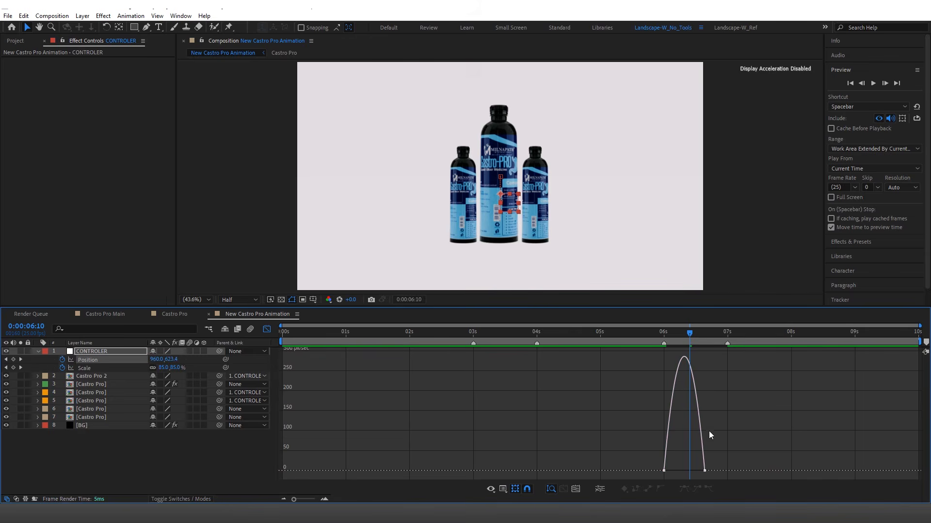
pyautogui.moveTo(697, 478); pyautogui.dragTo(676, 472)
# In the Graph Editor, stretch the influence handles of CONTROLER's Scale speed curve for a sharper peak, and preview the move from about 0:00:05:17.
pyautogui.click(71, 368)
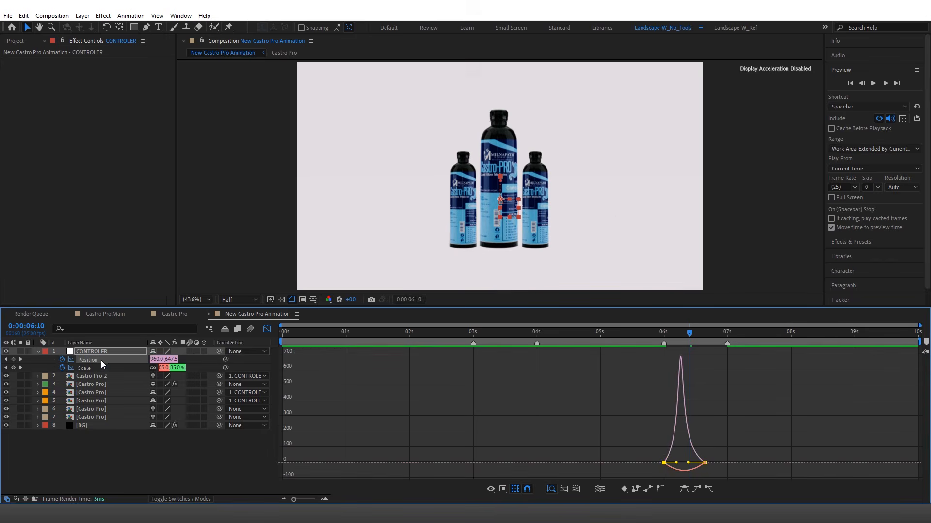
pyautogui.click(71, 360)
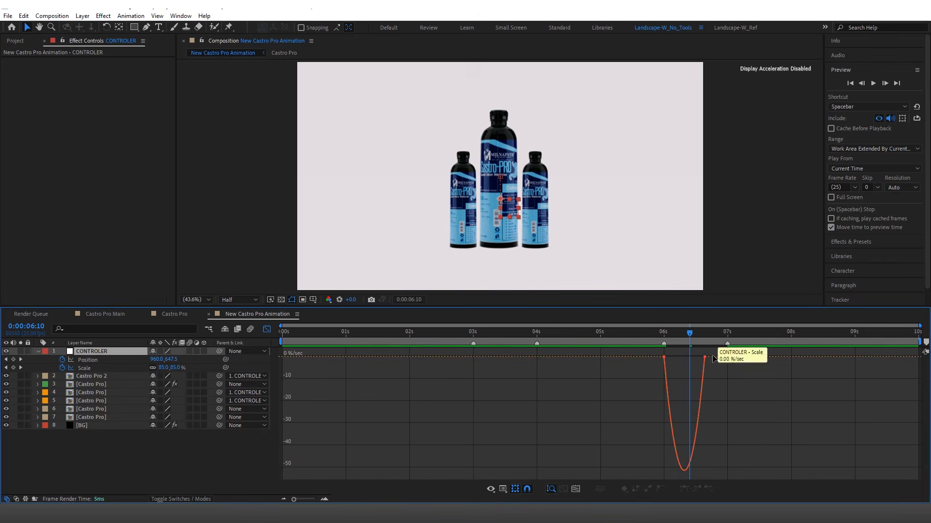
pyautogui.click(691, 358)
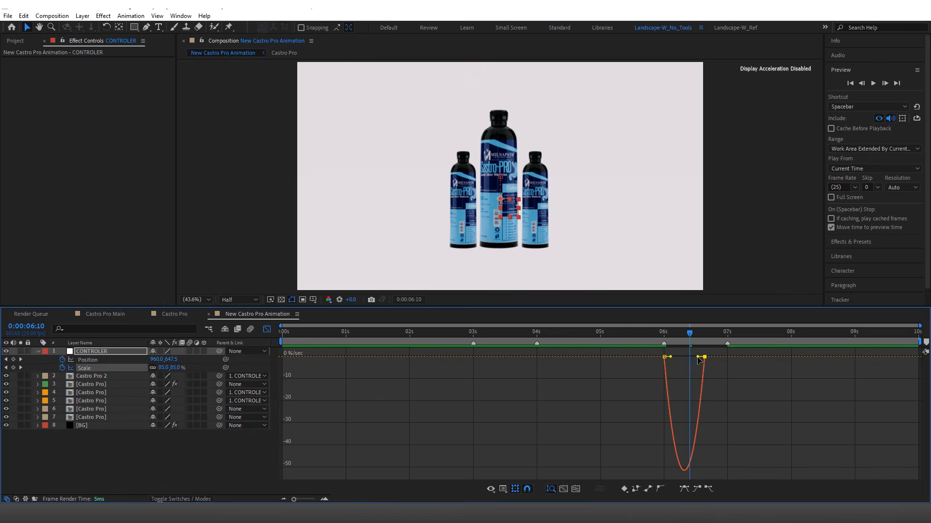
pyautogui.moveTo(697, 358); pyautogui.dragTo(678, 358)
pyautogui.click(266, 329)
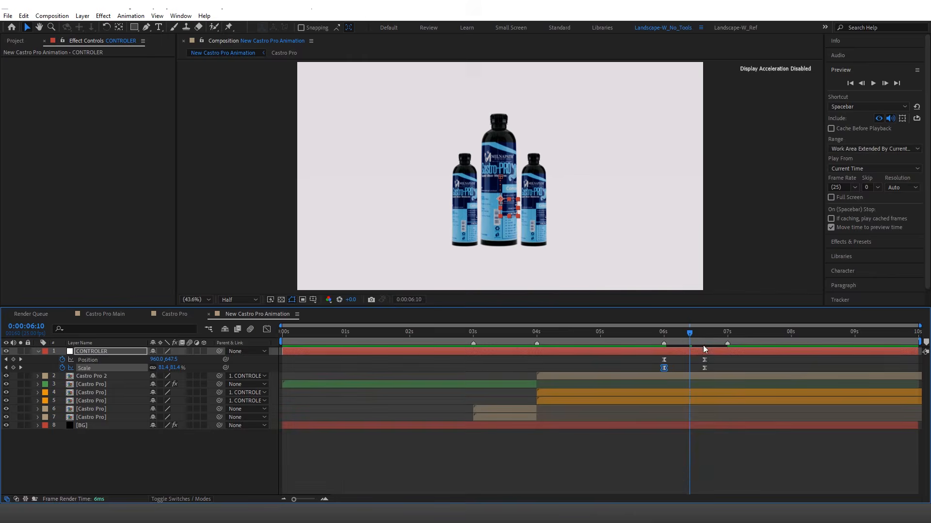
pyautogui.click(645, 334)
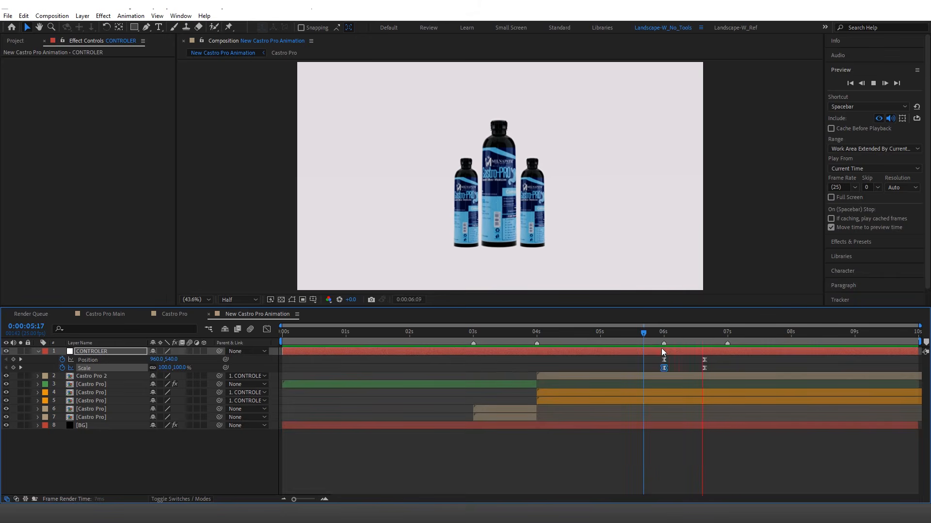
pyautogui.press('space')
# At 0:00:07:00, add a text layer in the composition reading CASTRO-PRO in white Montserrat Bold, 215 px.
pyautogui.moveTo(735, 339); pyautogui.dragTo(728, 340)
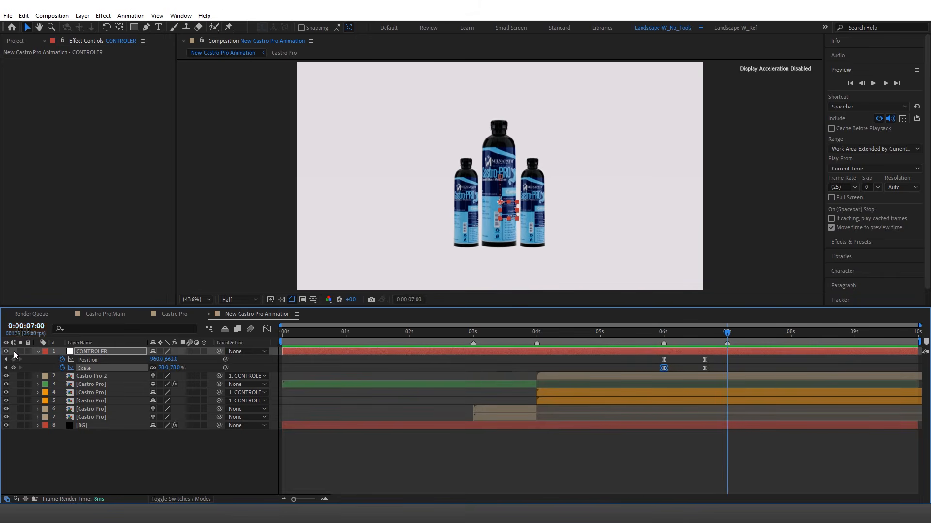
pyautogui.click(38, 351)
pyautogui.click(100, 444)
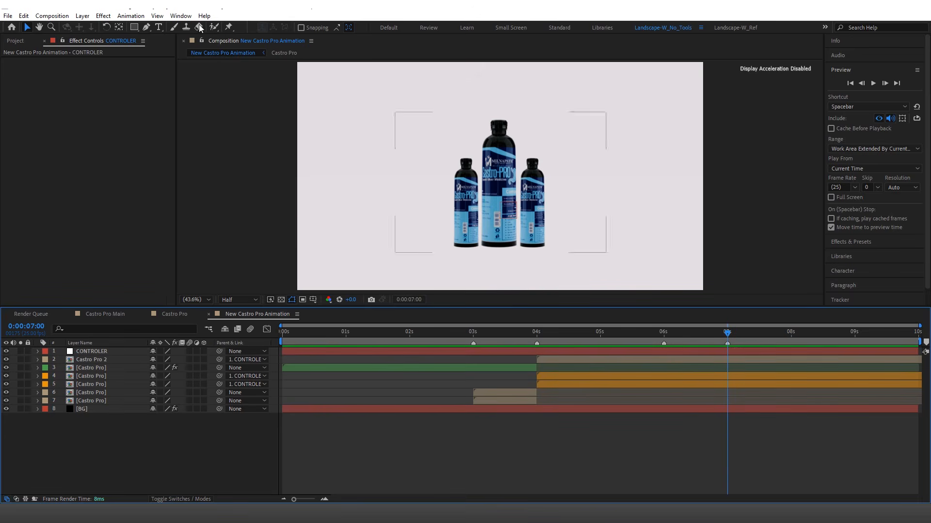
pyautogui.click(159, 26)
pyautogui.click(357, 116)
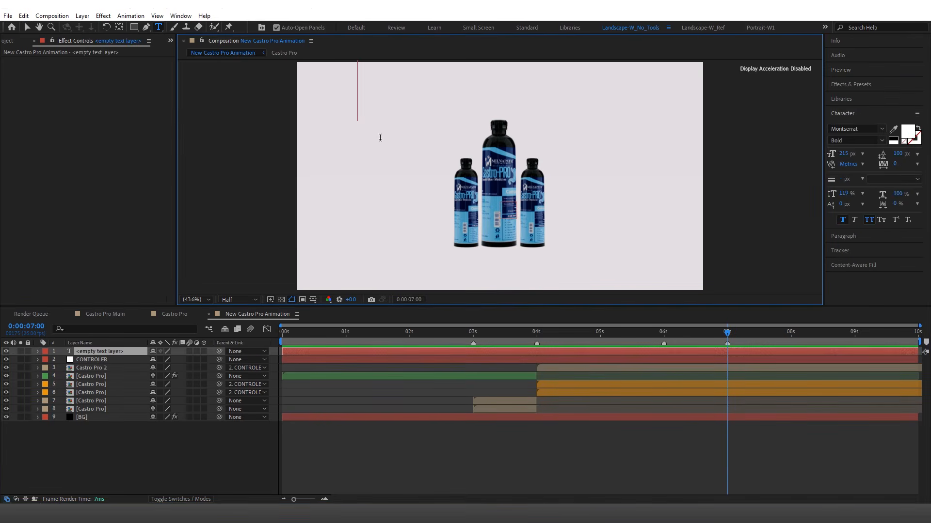
pyautogui.write('CA')
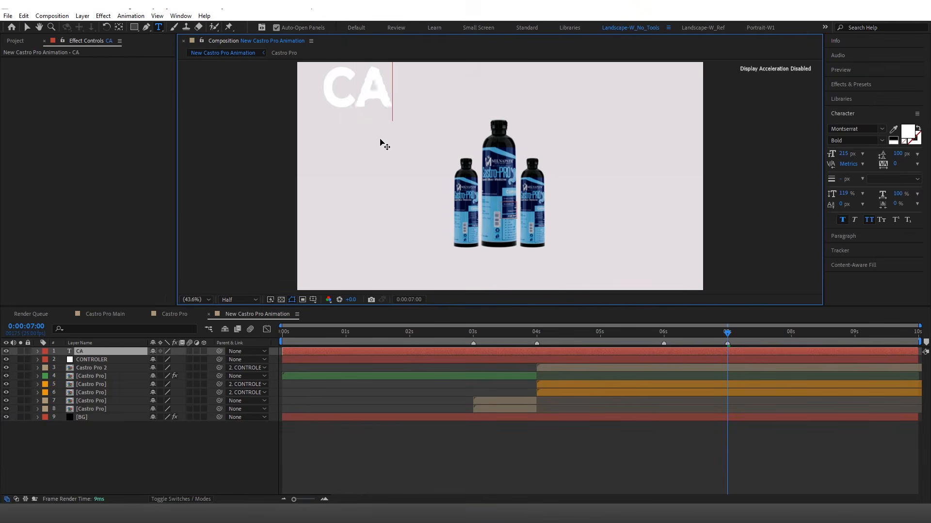
pyautogui.write('STRO-PRO')
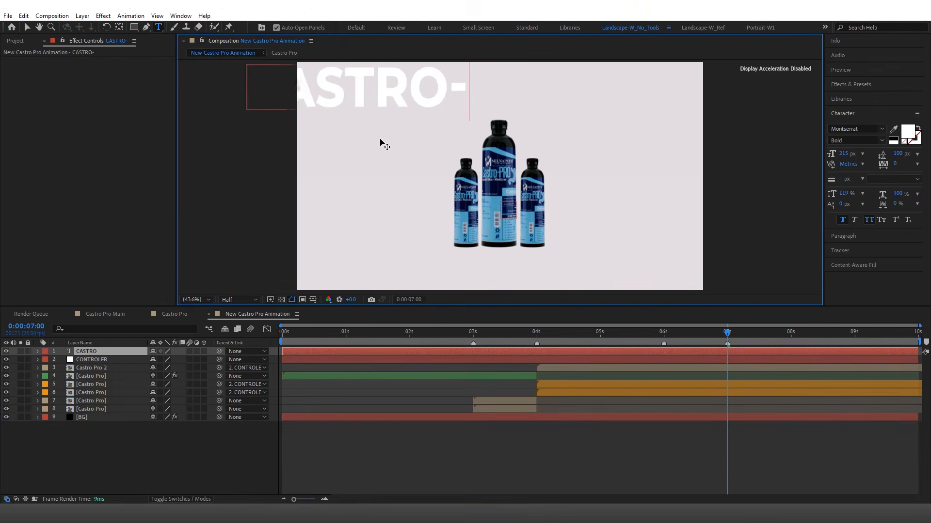
pyautogui.click(85, 352)
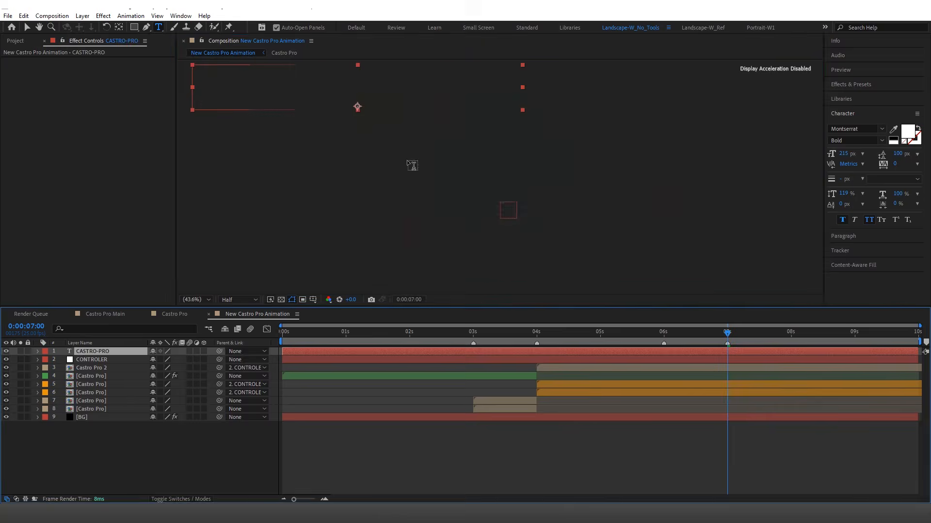
pyautogui.press('v')
# Center the CASTRO-PRO layer's anchor point in its content and center the text in the view.
pyautogui.rightClick(481, 89)
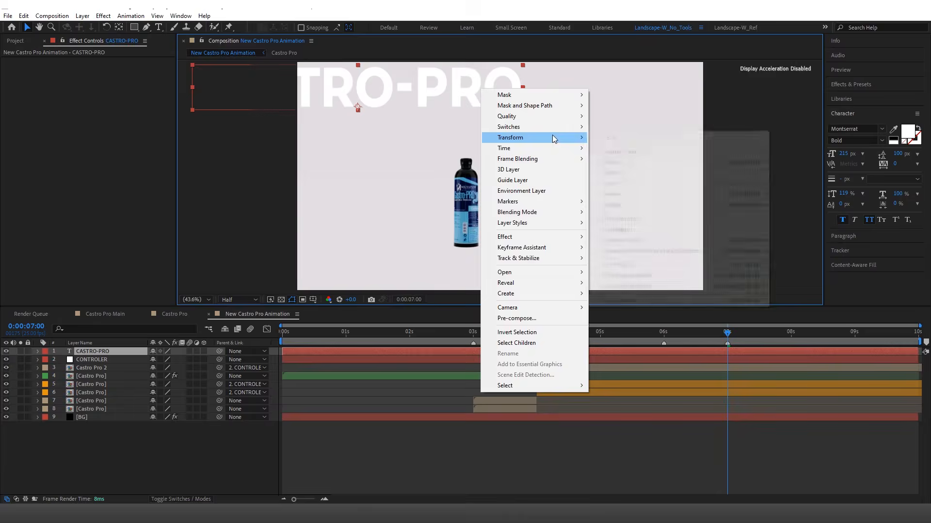
pyautogui.moveTo(533, 138)
pyautogui.click(630, 247)
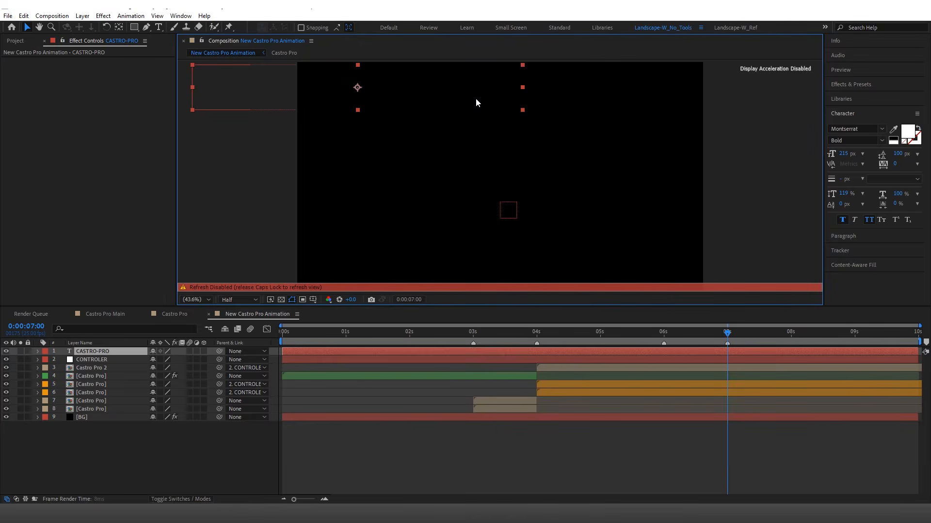
pyautogui.press('capslock')
pyautogui.rightClick(481, 92)
pyautogui.moveTo(554, 142)
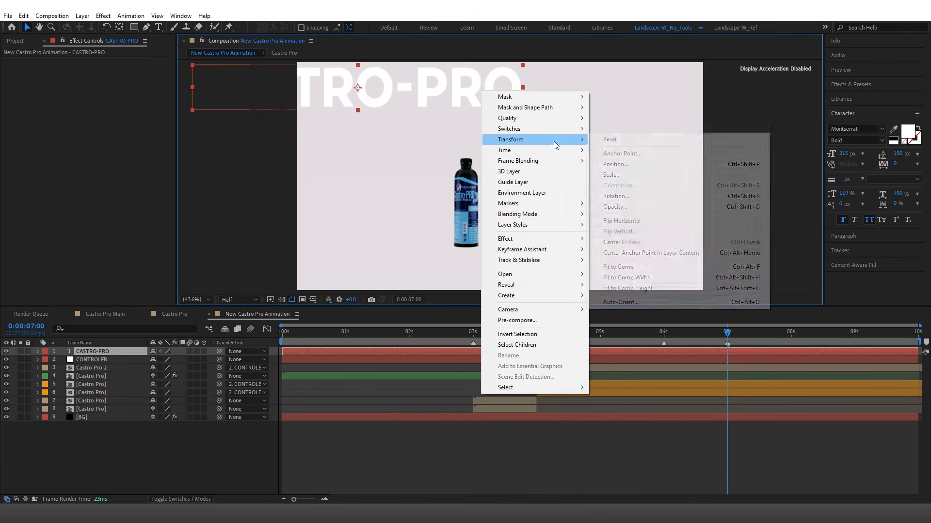
pyautogui.click(640, 240)
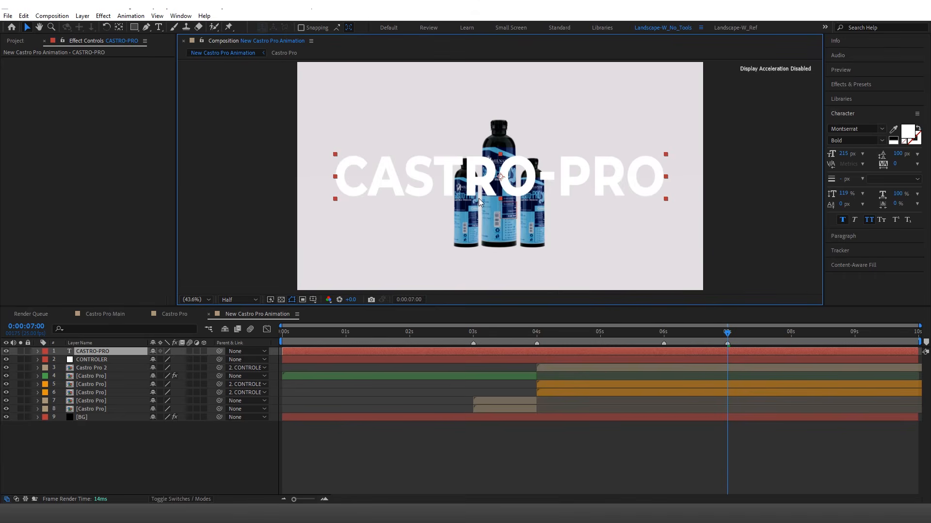
# Trim the start of the CASTRO-PRO layer to 0:00:07:00 and raise the title above the bottles to position 960, 256.
pyautogui.hotkey('alt', '[')
pyautogui.press('p')
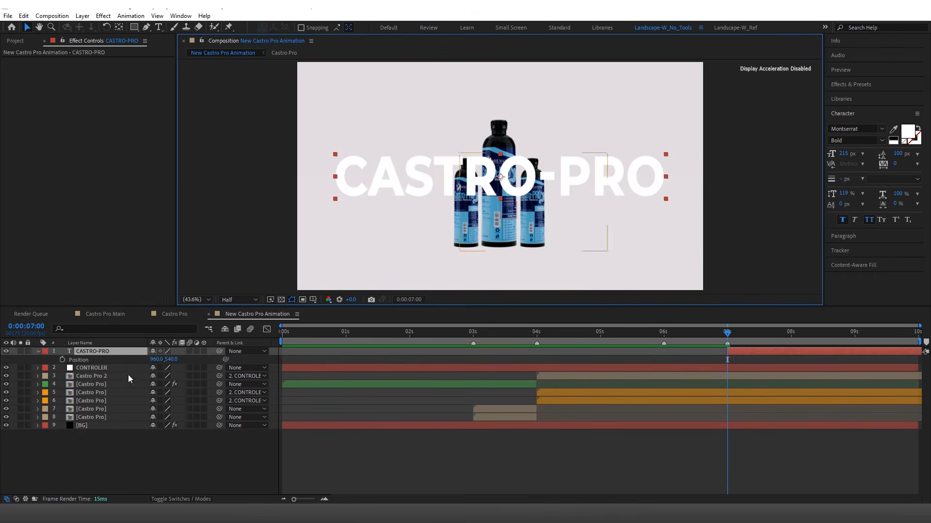
pyautogui.click(117, 350)
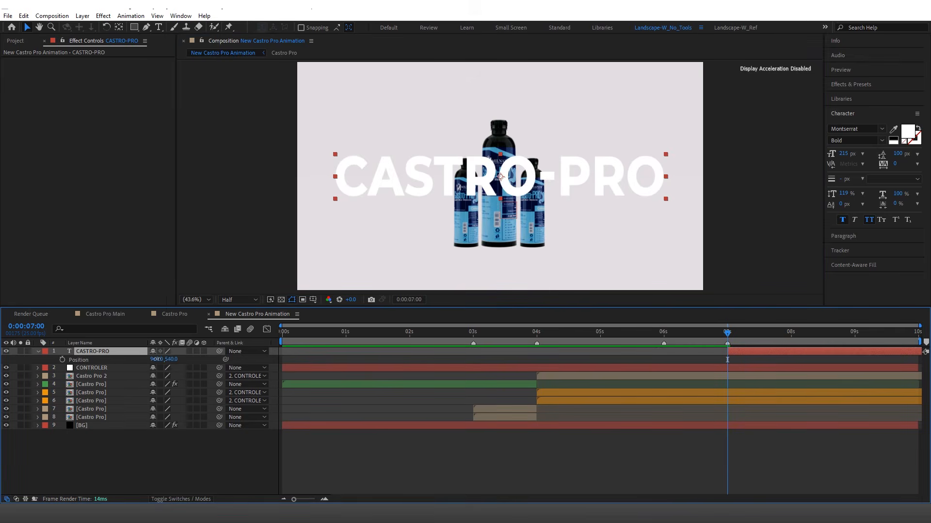
pyautogui.moveTo(156, 360); pyautogui.dragTo(30, 364)
# Apply Gradient Ramp to the CASTRO-PRO text with Start of Ramp at 960, 90 and End of Ramp at 960, 413.3.
pyautogui.click(104, 15)
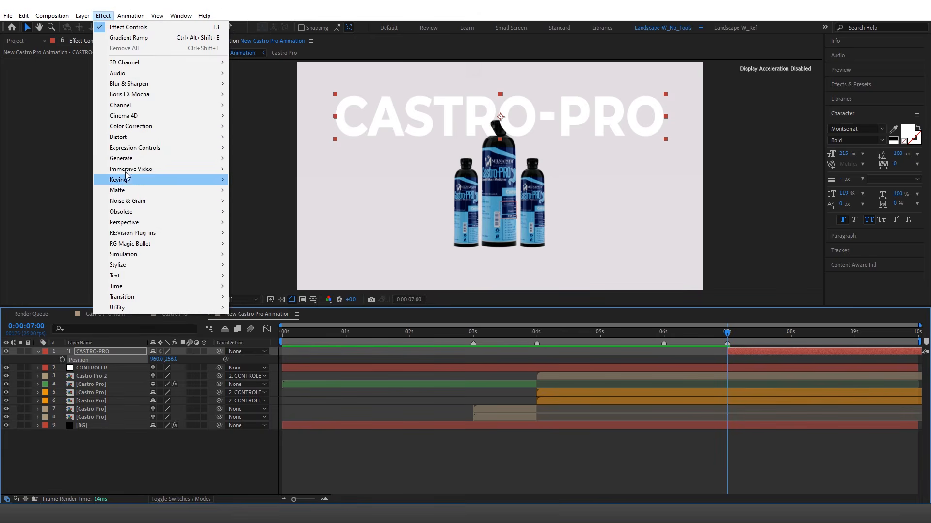
pyautogui.moveTo(129, 159)
pyautogui.click(276, 342)
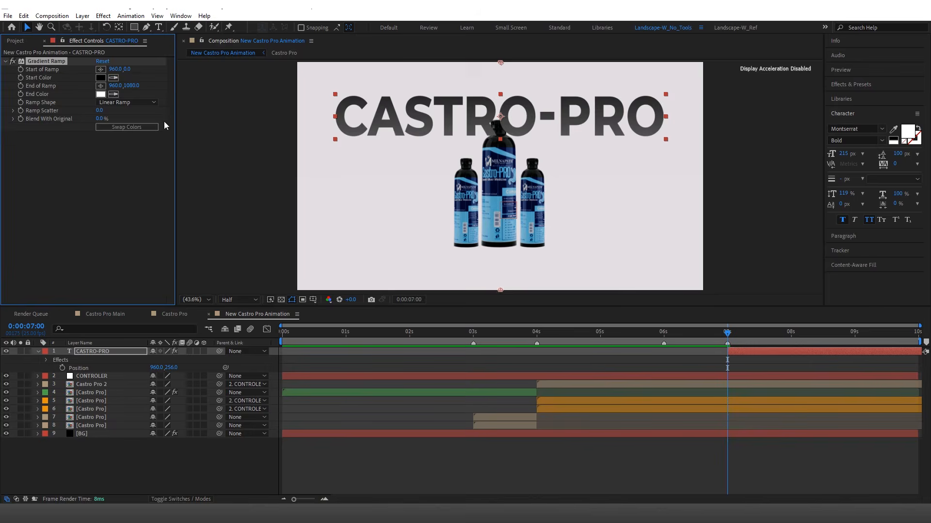
pyautogui.moveTo(159, 69); pyautogui.dragTo(21, 99)
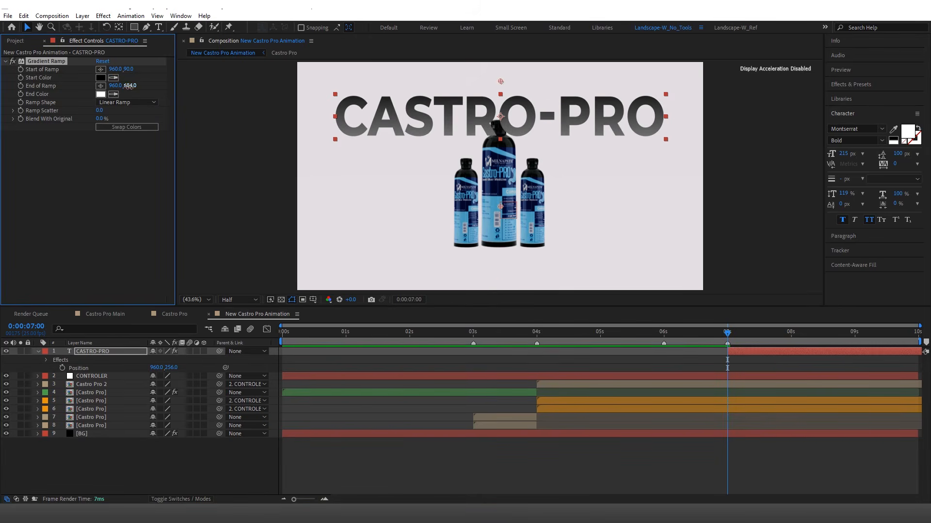
pyautogui.moveTo(130, 86); pyautogui.dragTo(97, 95)
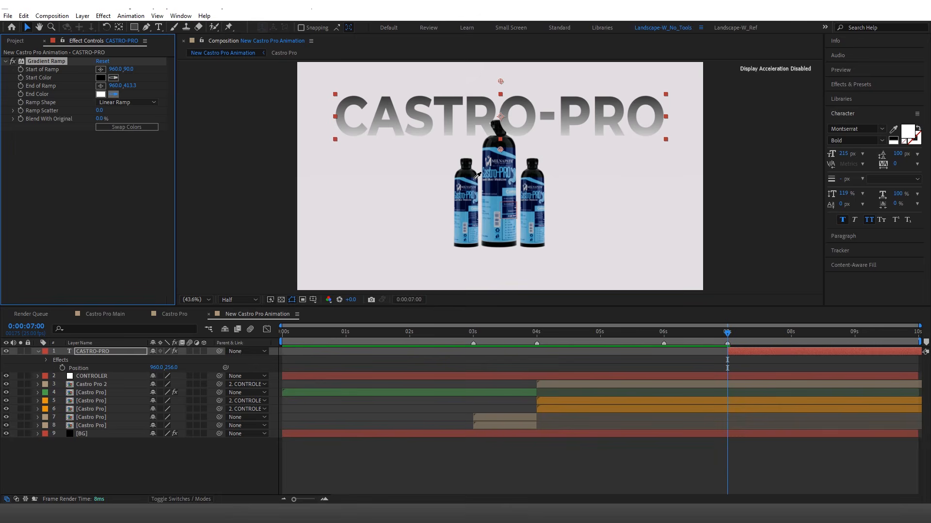
# Sample the ramp's End Color from the label's light blue and Start Color from its dark blue, and move the ramp points to Y 29 and 343.3.
pyautogui.click(469, 211)
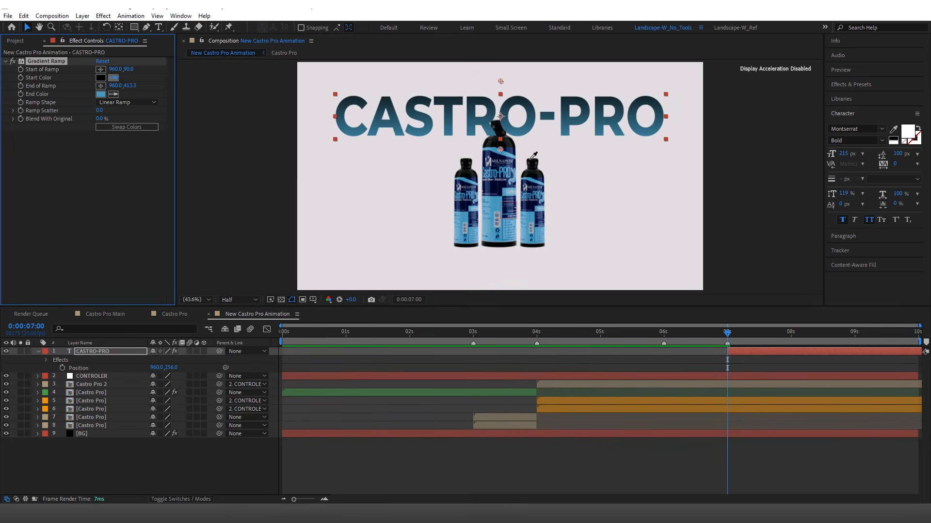
pyautogui.click(512, 148)
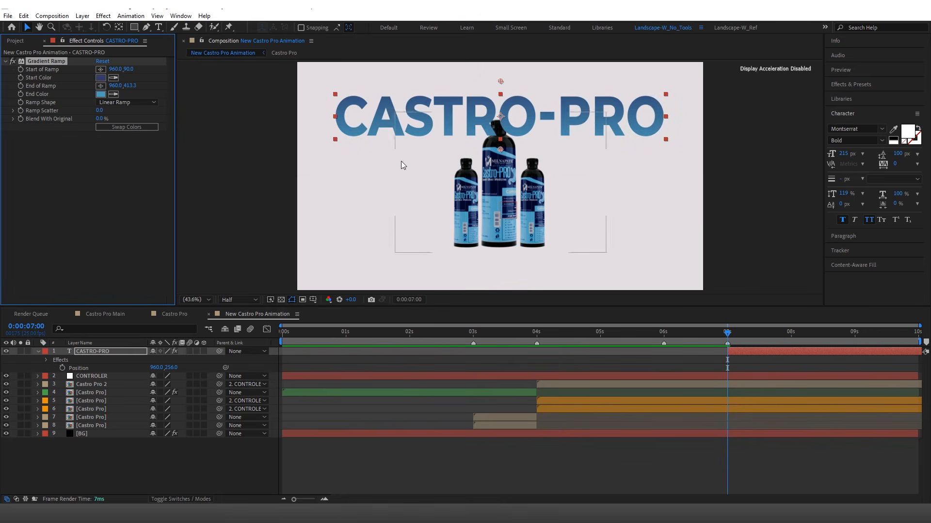
pyautogui.moveTo(178, 66); pyautogui.dragTo(127, 68)
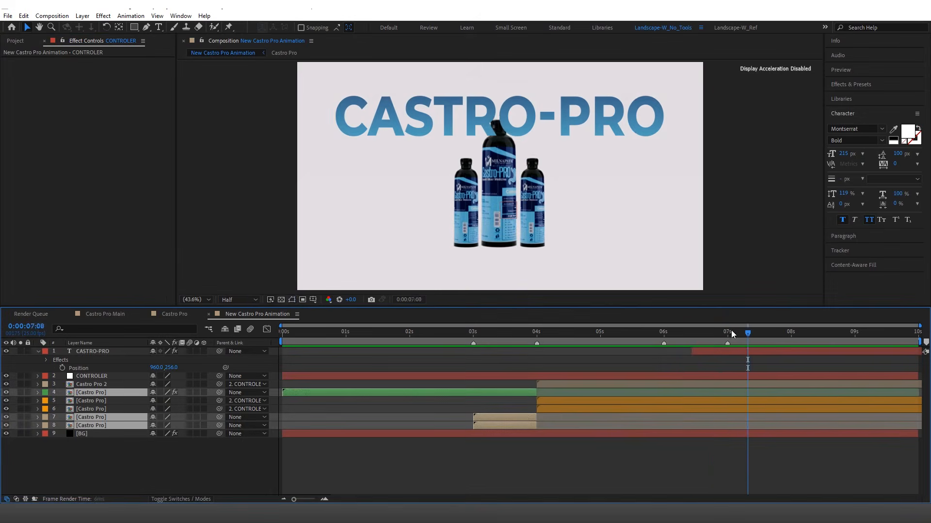
# Set the current time to 0:00:06:11 at the title's start and place the CASTRO-PRO layer behind the bottles, directly above BG.
pyautogui.moveTo(731, 331); pyautogui.dragTo(692, 337)
pyautogui.click(702, 353)
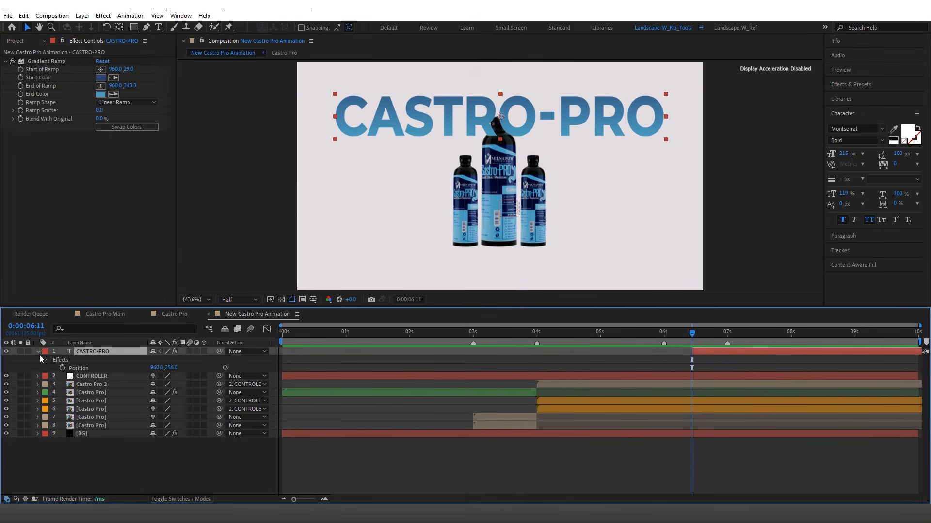
pyautogui.press('u')
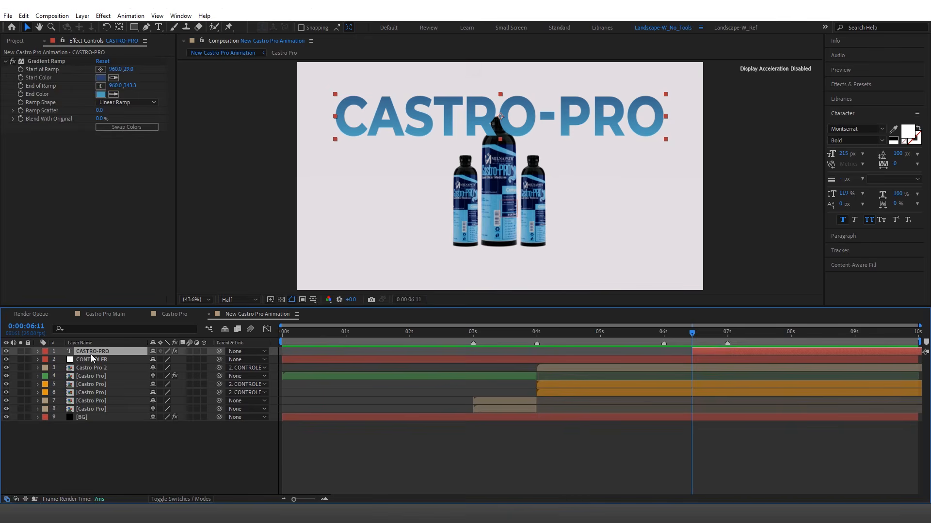
pyautogui.moveTo(92, 354); pyautogui.dragTo(110, 412)
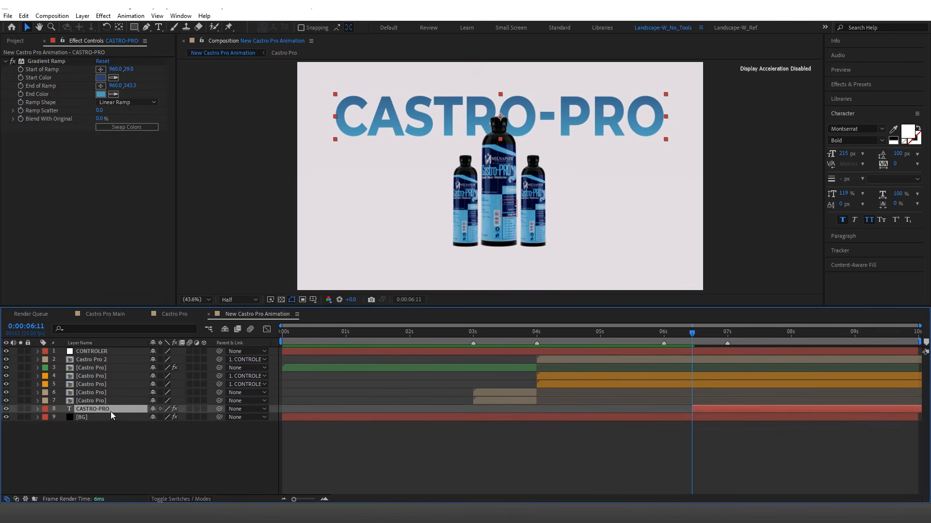
# Add a Position text animator to CASTRO-PRO and set its Position to 0, 284.
pyautogui.click(131, 16)
pyautogui.moveTo(202, 140)
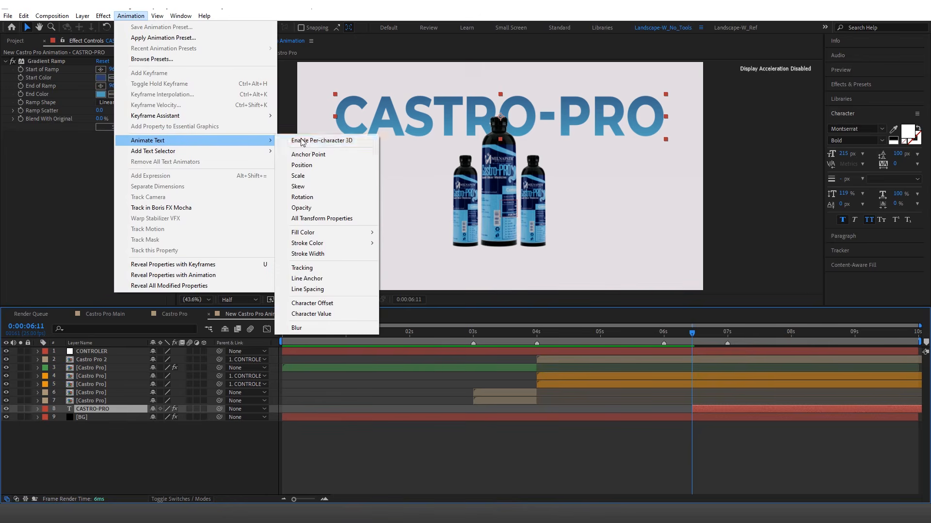
pyautogui.click(313, 167)
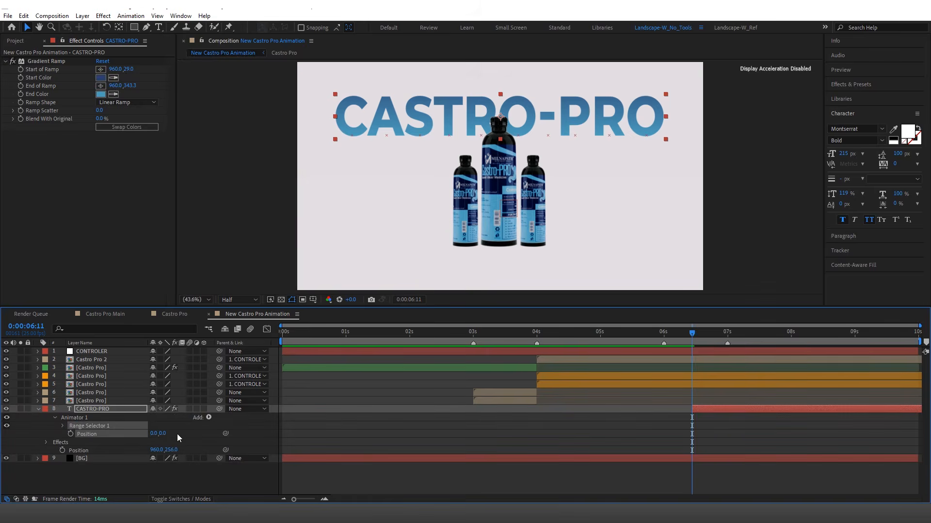
pyautogui.click(62, 425)
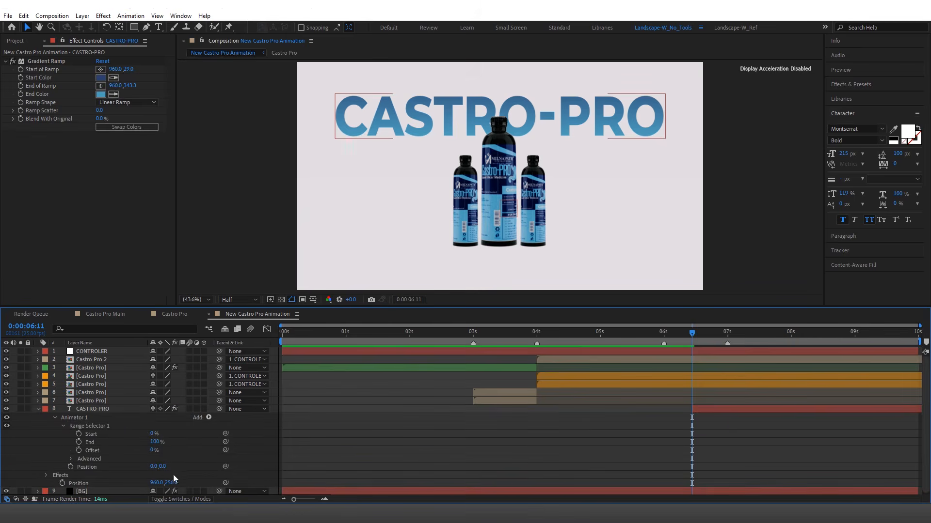
pyautogui.moveTo(164, 469); pyautogui.dragTo(176, 482)
# Set the Range Selector's Shape to Ramp Up and add an Offset keyframe of -100% at 0:00:06:11.
pyautogui.click(85, 450)
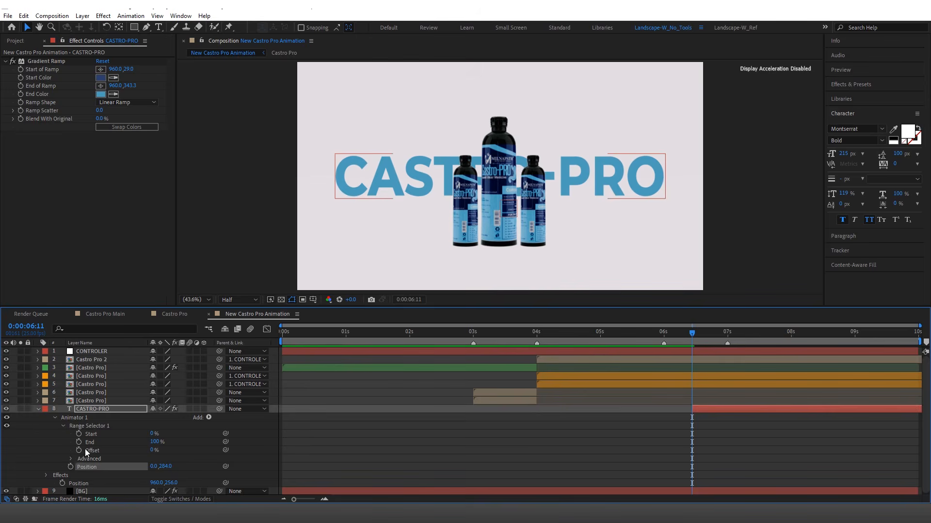
pyautogui.click(71, 459)
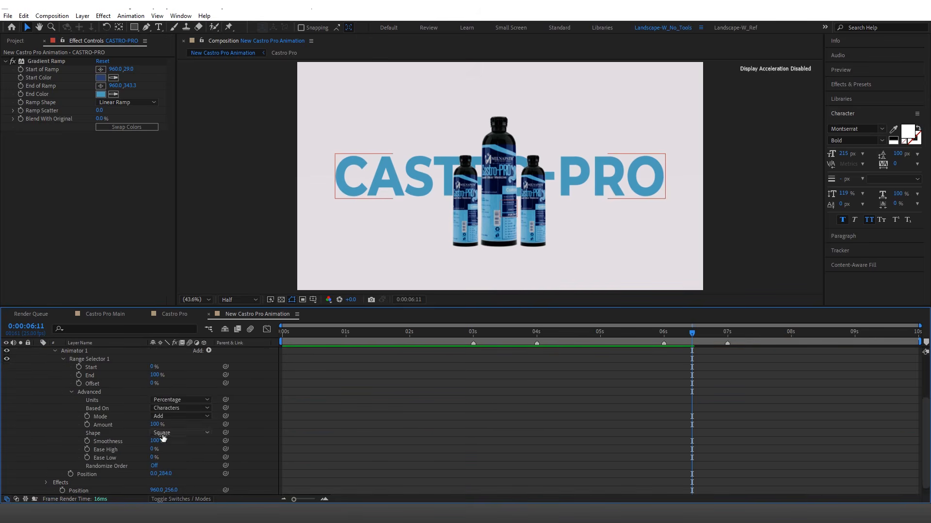
pyautogui.click(187, 433)
pyautogui.click(188, 455)
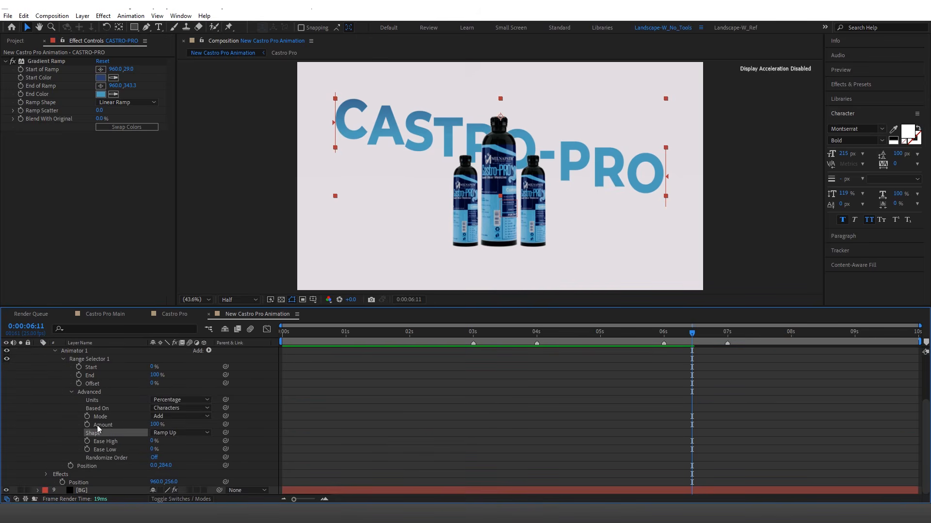
pyautogui.moveTo(152, 384); pyautogui.dragTo(109, 390)
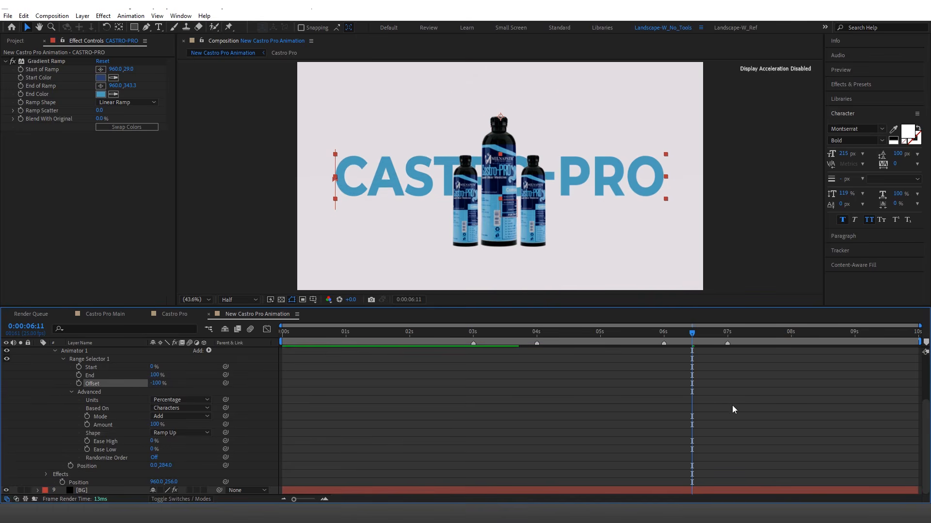
pyautogui.scroll(3, 733, 410)
pyautogui.click(79, 450)
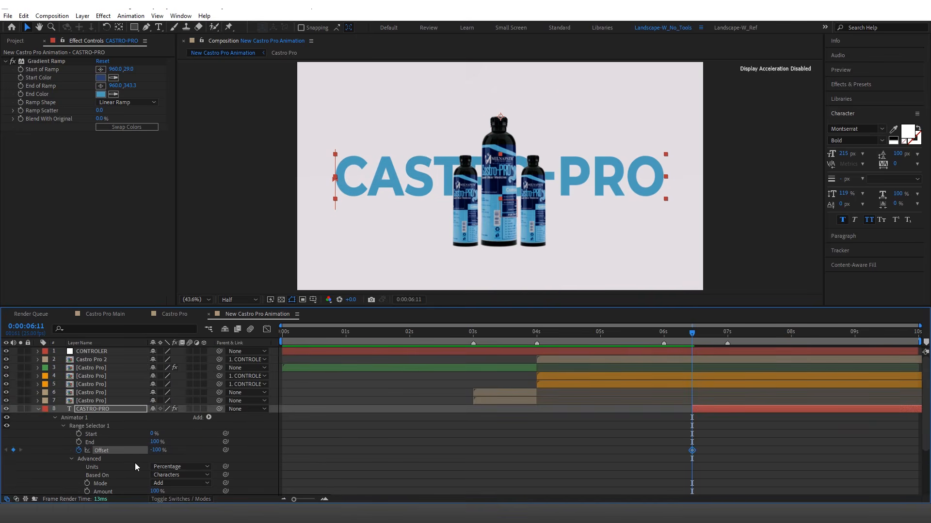
# Add an Offset keyframe of 100% at 0:00:07:06 to the CASTRO-PRO Range Selector.
pyautogui.hotkey('shift', 'pagedown')
pyautogui.hotkey('shift', 'pagedown')
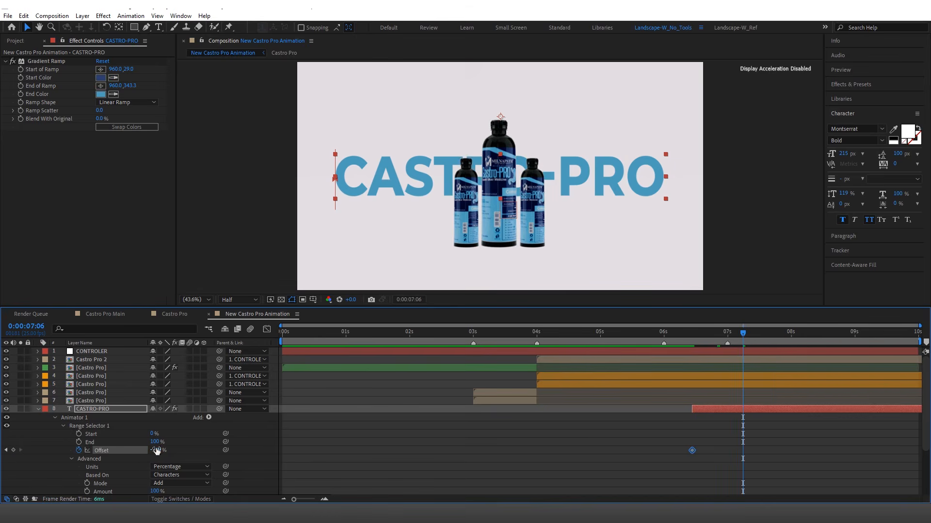
pyautogui.moveTo(156, 450); pyautogui.dragTo(257, 447)
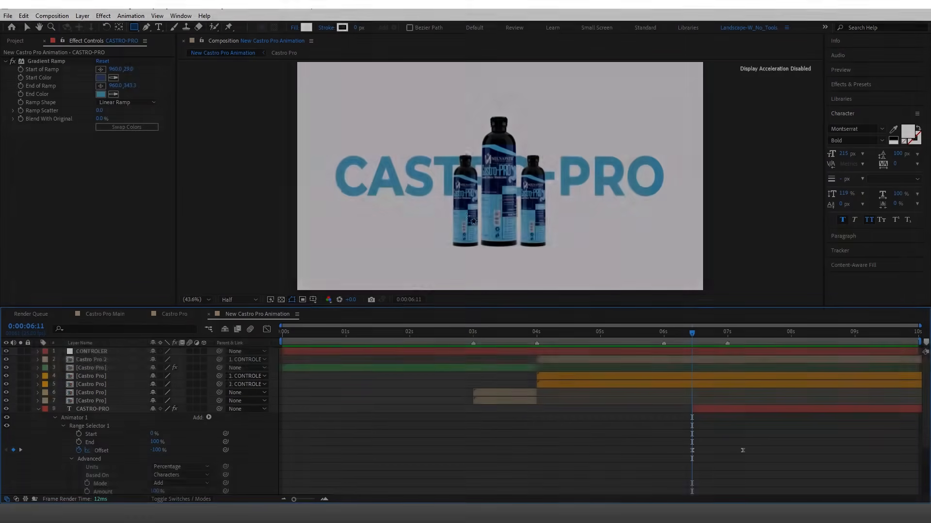
# Draw a white rectangle shape spanning the full frame width from the title area to the bottles' bases, and rename its layer Matte.
pyautogui.moveTo(287, 156); pyautogui.dragTo(725, 244)
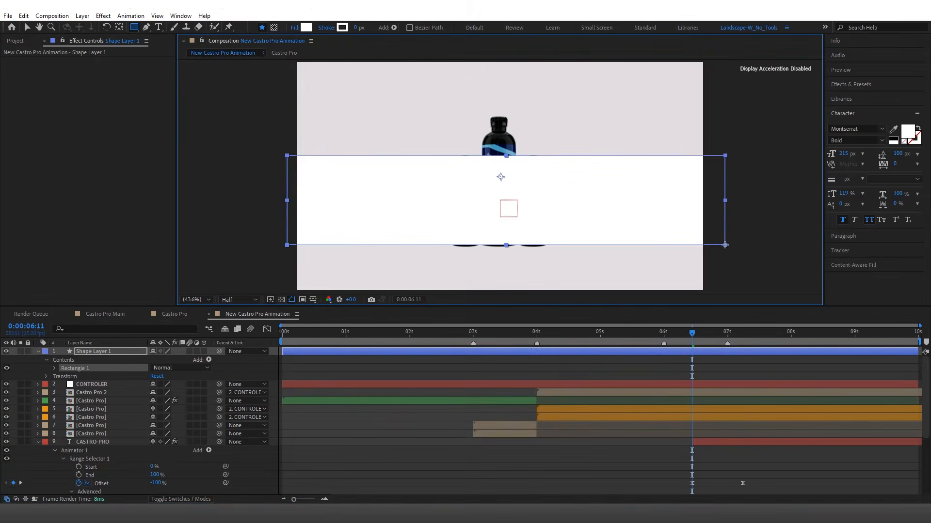
pyautogui.click(39, 352)
pyautogui.press('Return')
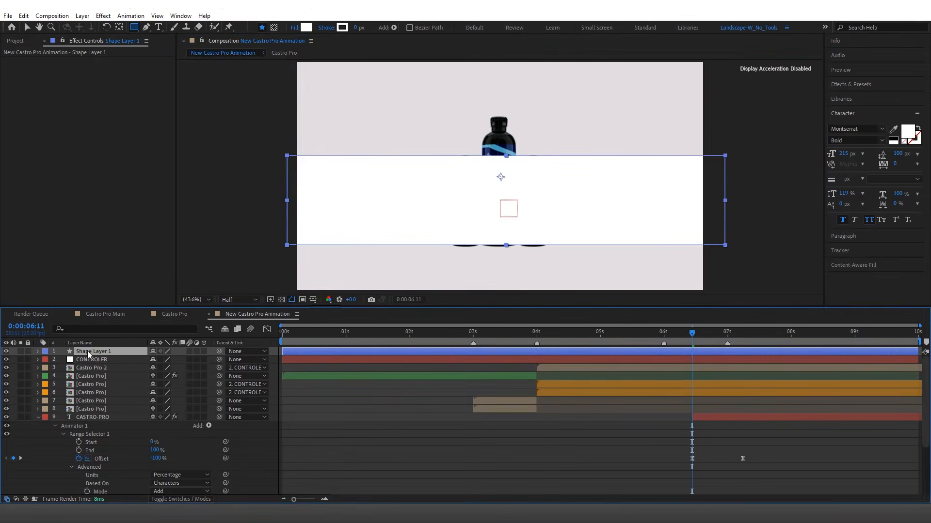
pyautogui.write('Matte')
pyautogui.press('Return')
pyautogui.click(7, 428)
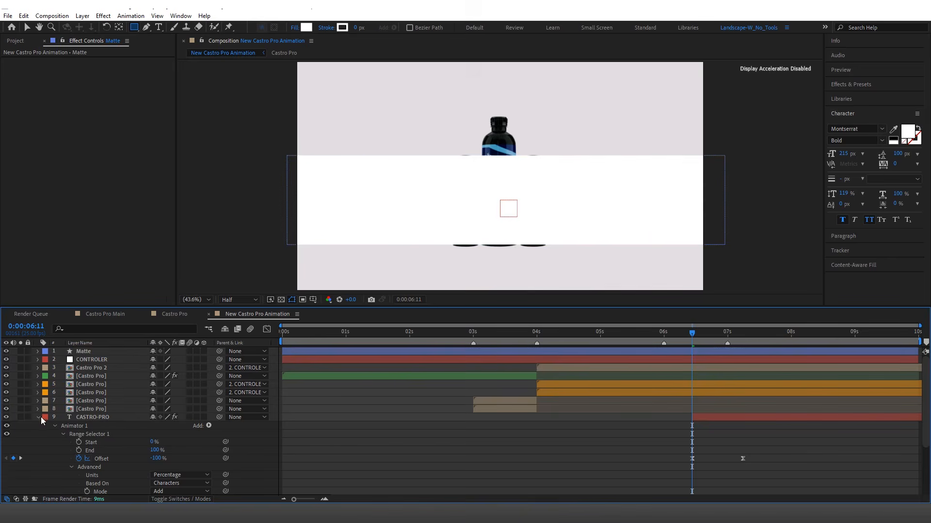
# Place the Matte layer directly above CASTRO-PRO and set CASTRO-PRO's track matte to Luma Inverted.
pyautogui.click(92, 354)
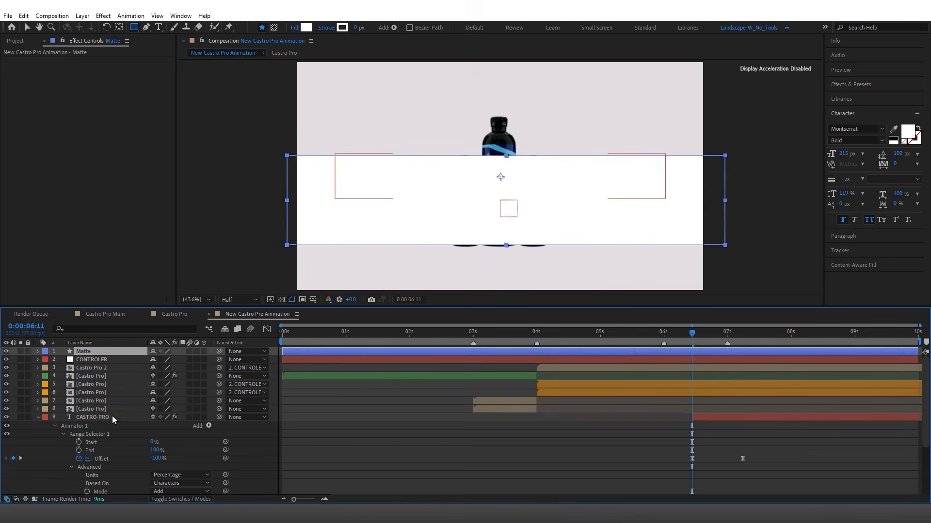
pyautogui.moveTo(112, 420); pyautogui.dragTo(113, 420)
pyautogui.click(187, 498)
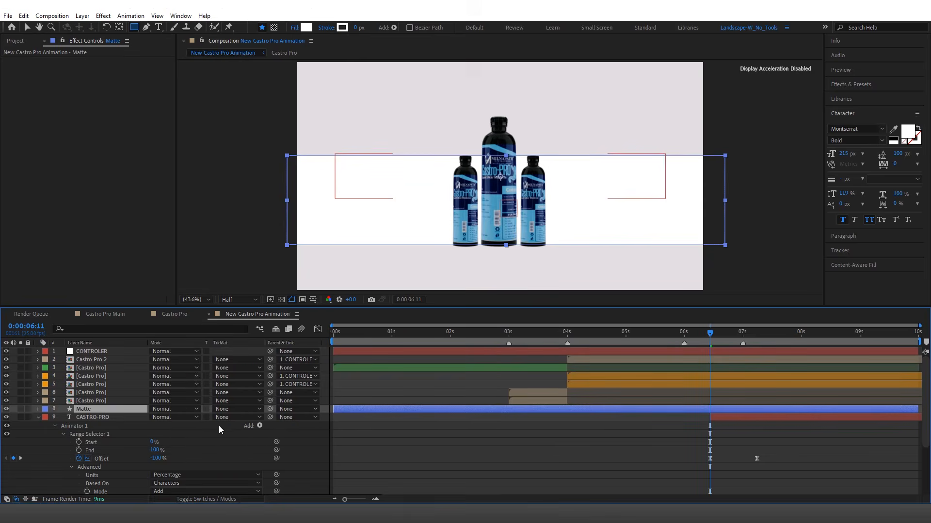
pyautogui.click(234, 417)
pyautogui.click(248, 462)
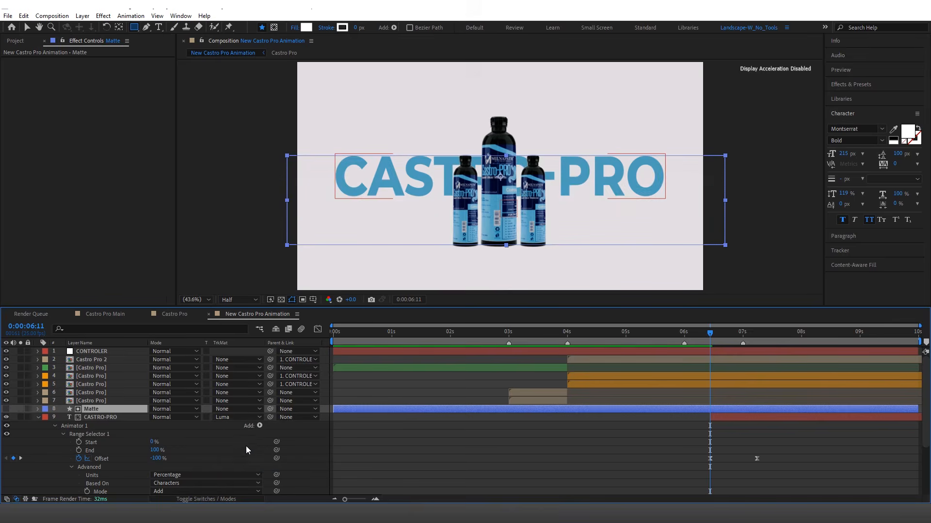
pyautogui.click(237, 418)
pyautogui.click(252, 471)
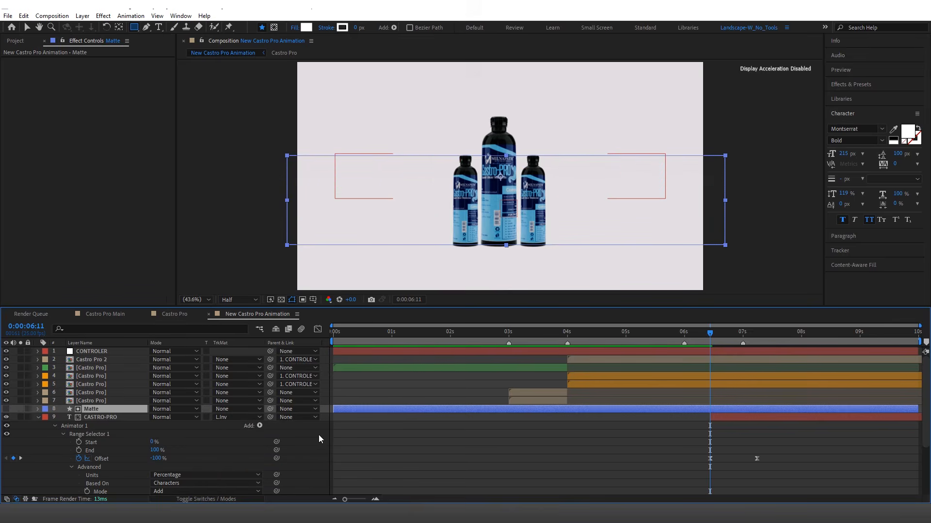
# Preview the masked title reveal and shift the Matte layer so it starts at 0:00:06:11.
pyautogui.press('space')
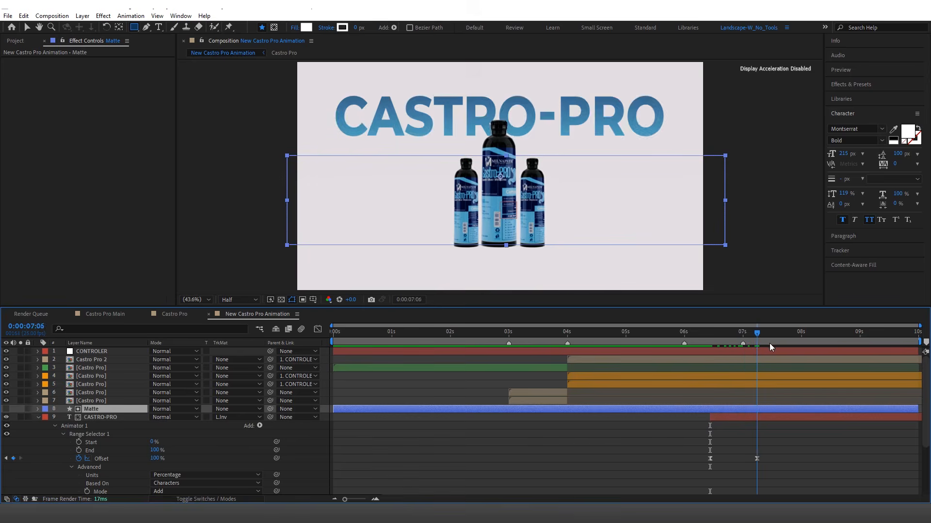
pyautogui.press('space')
pyautogui.press('space')
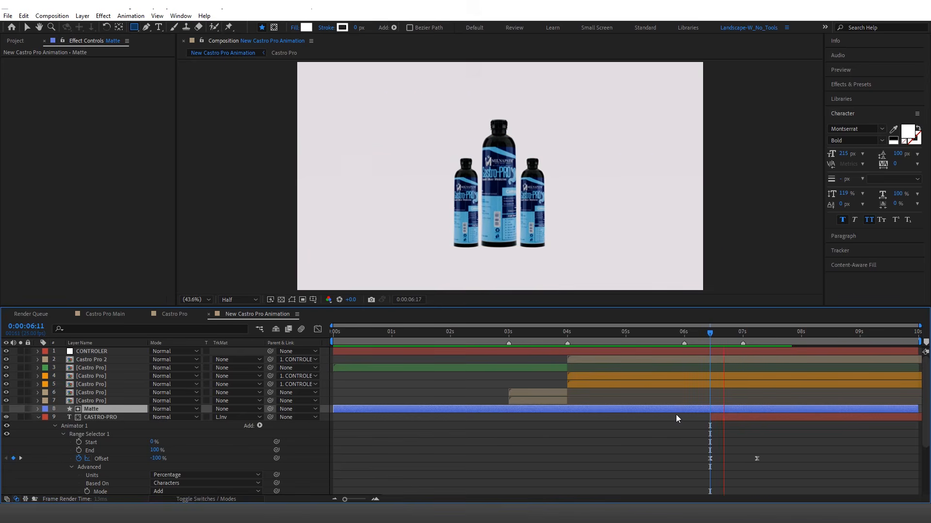
pyautogui.press('space')
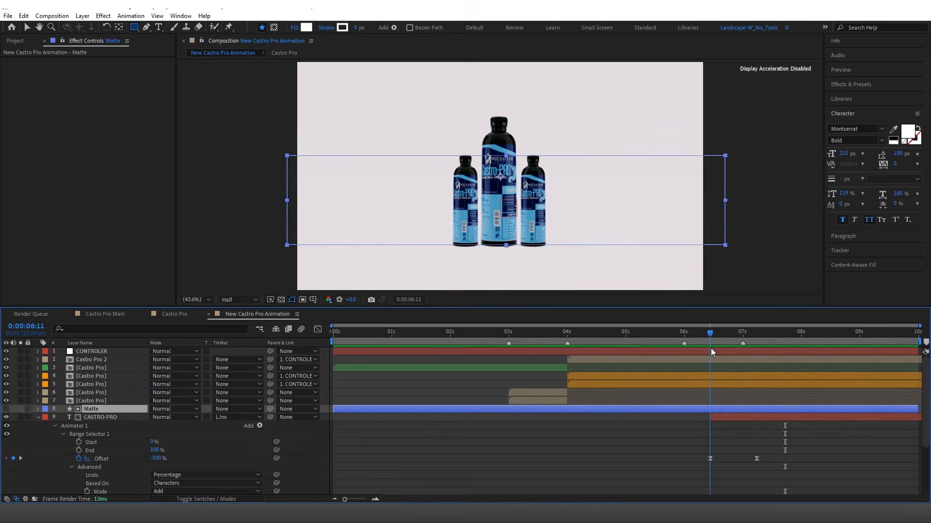
pyautogui.moveTo(341, 411); pyautogui.dragTo(710, 411)
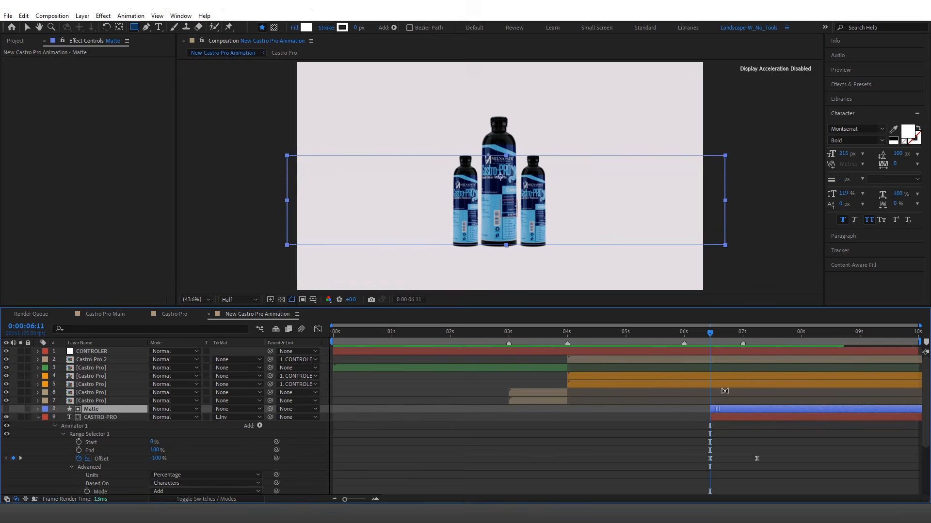
# Solo the CASTRO-PRO layer and set the current time to 0:00:06:11.
pyautogui.moveTo(719, 331); pyautogui.dragTo(763, 341)
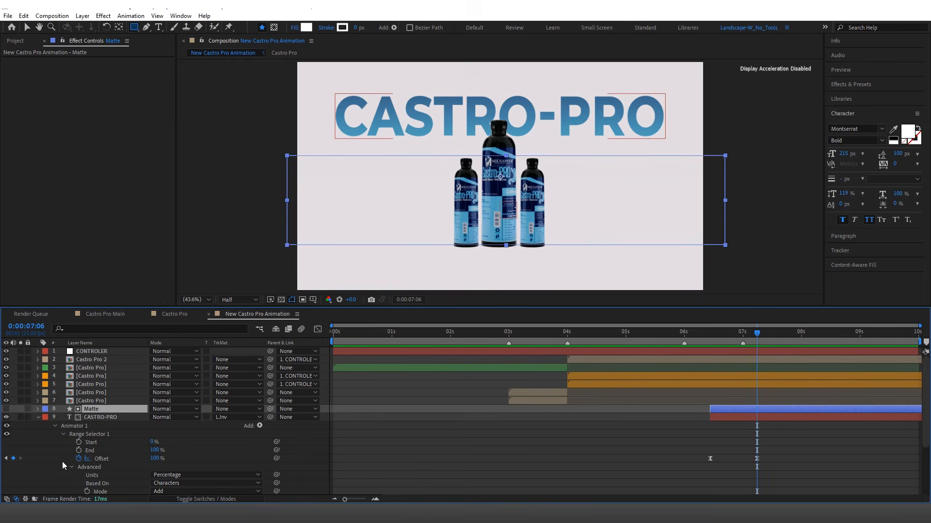
pyautogui.scroll(-3, 63, 465)
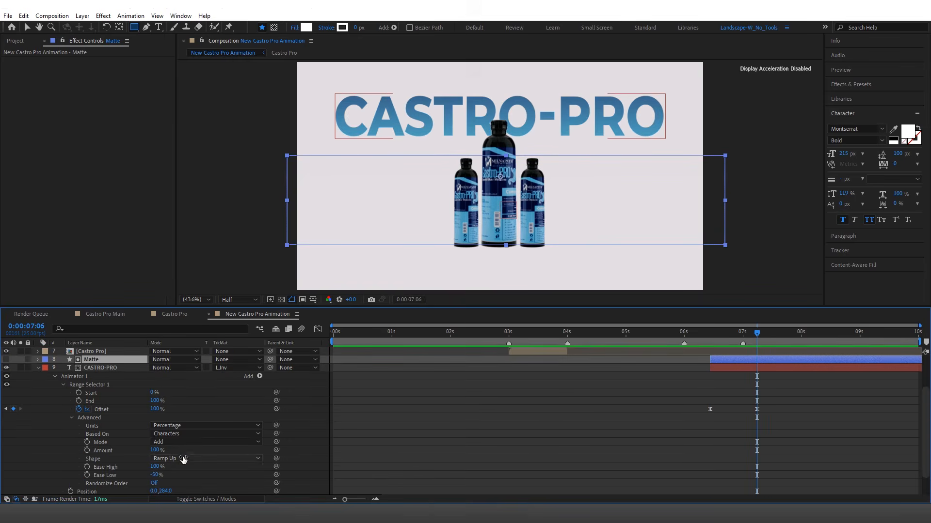
pyautogui.click(632, 358)
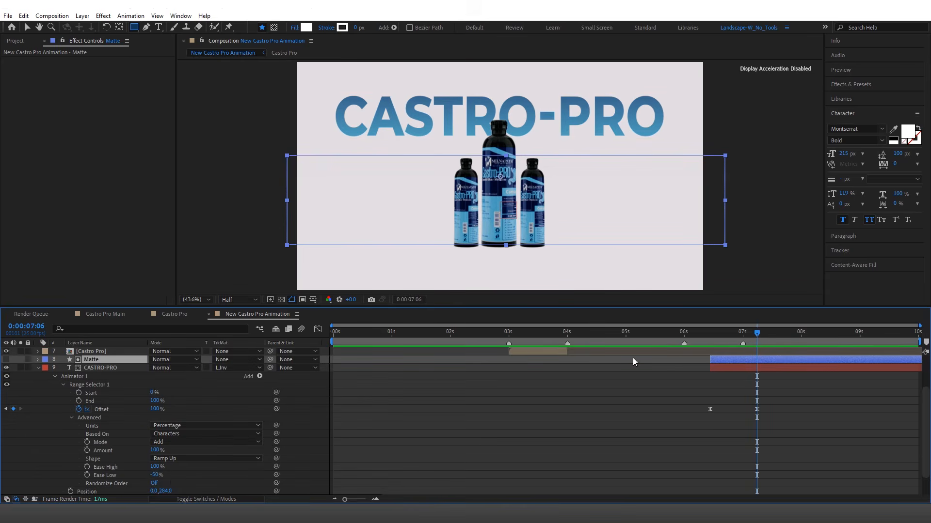
pyautogui.click(21, 368)
pyautogui.moveTo(756, 334); pyautogui.dragTo(711, 341)
pyautogui.click(717, 366)
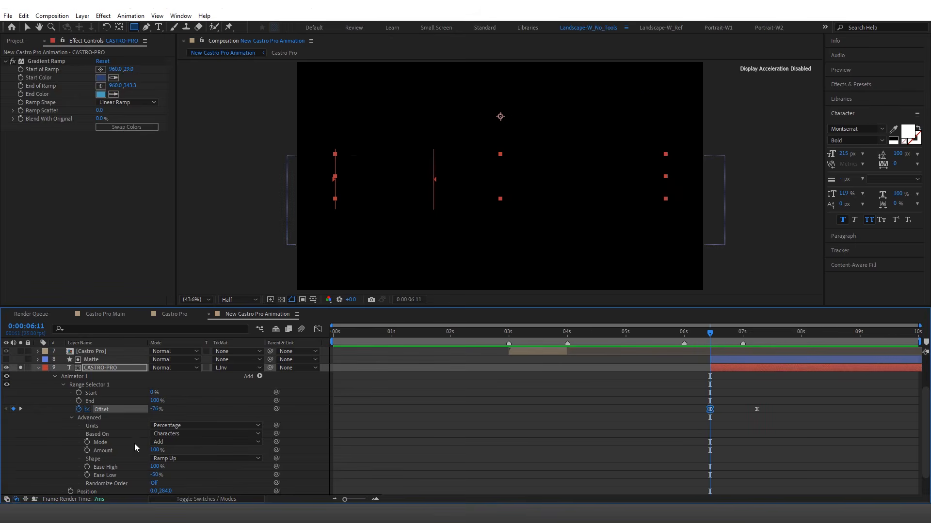
# Delete the Range Selector and the Position text animator from CASTRO-PRO.
pyautogui.click(90, 383)
pyautogui.press('Delete')
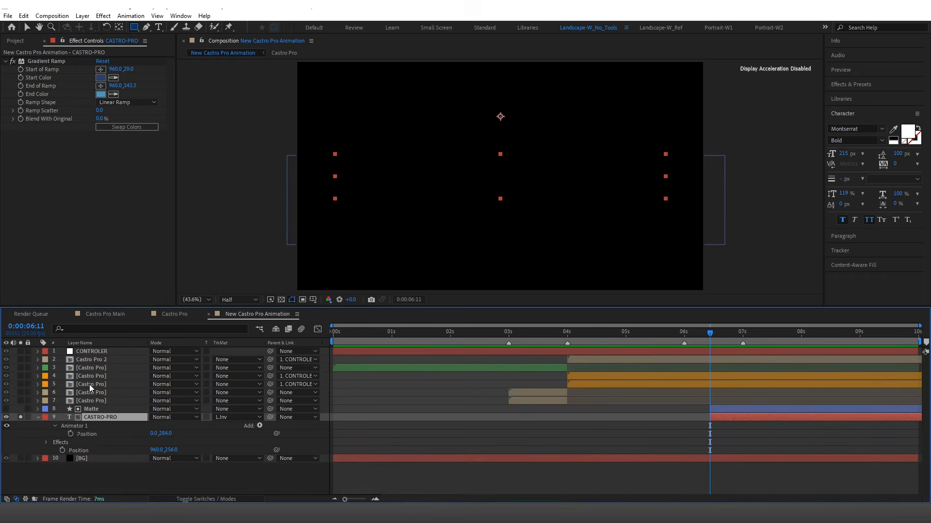
pyautogui.click(80, 428)
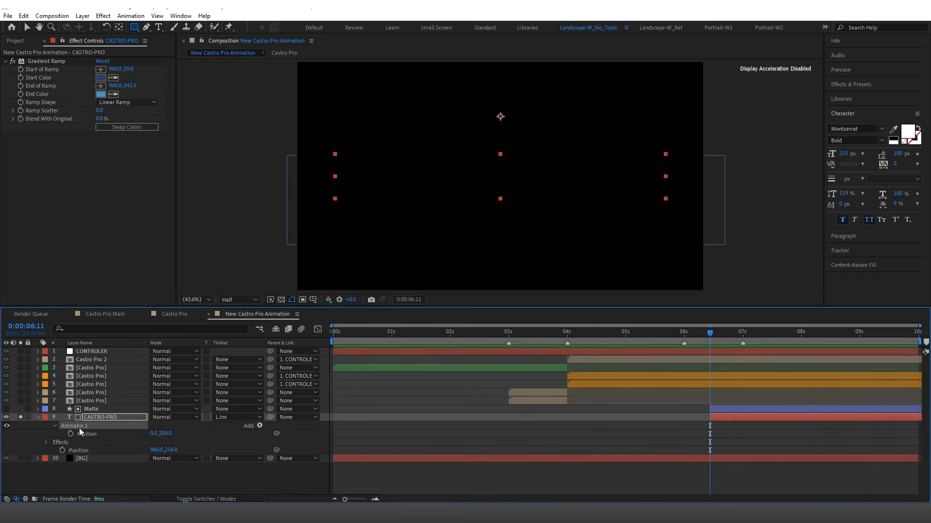
pyautogui.press('Delete')
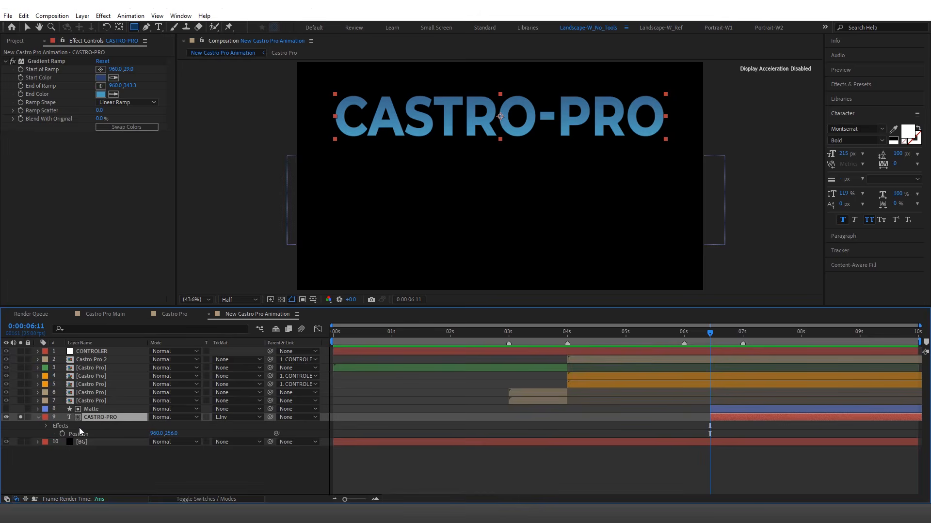
# Add a fresh Position text animator to CASTRO-PRO and set its Position to 0, 282.
pyautogui.click(109, 15)
pyautogui.moveTo(131, 16)
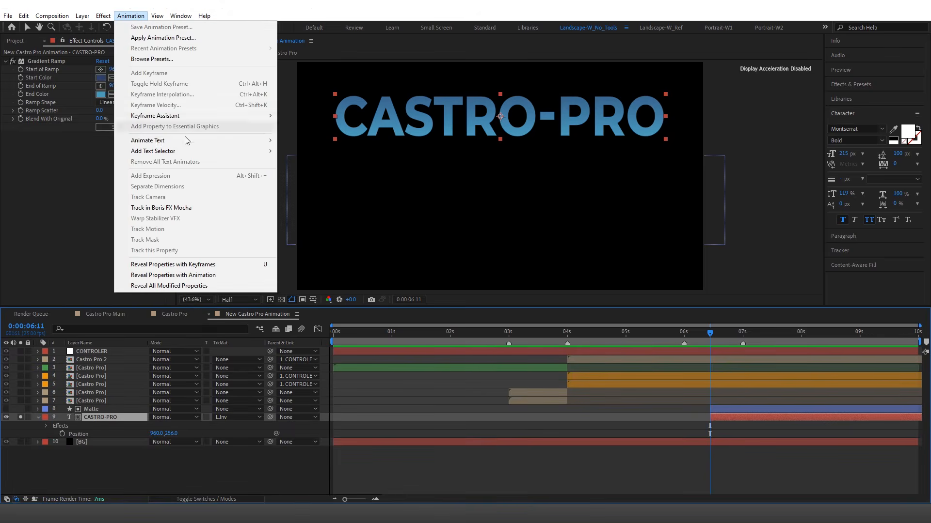
pyautogui.moveTo(187, 140)
pyautogui.click(304, 169)
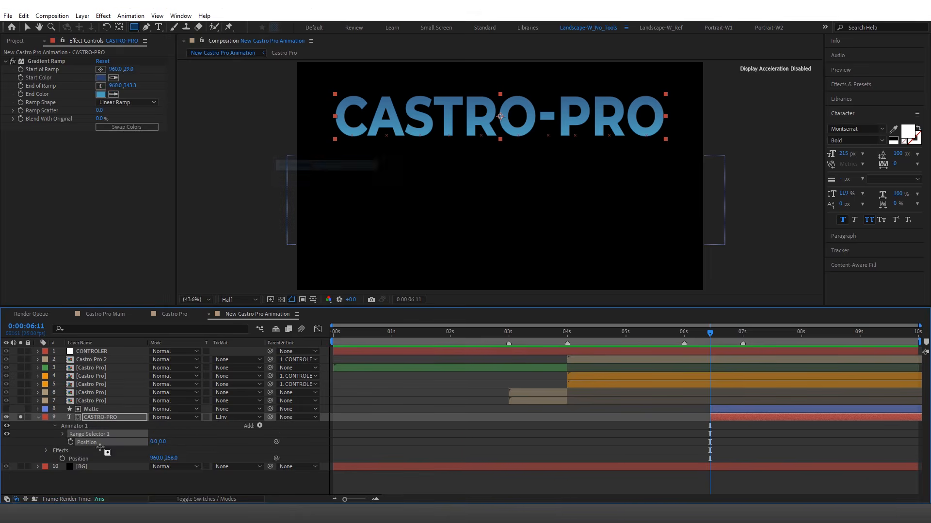
pyautogui.click(63, 435)
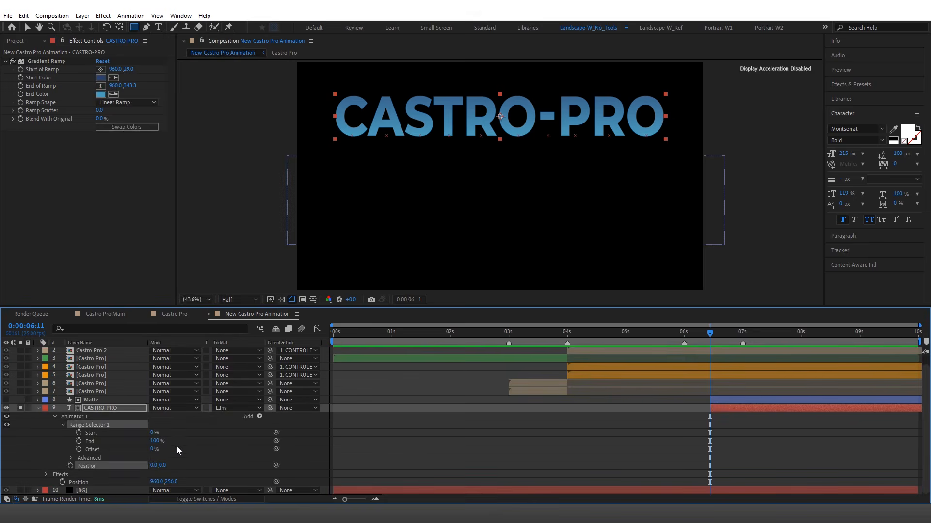
pyautogui.click(176, 446)
pyautogui.click(71, 458)
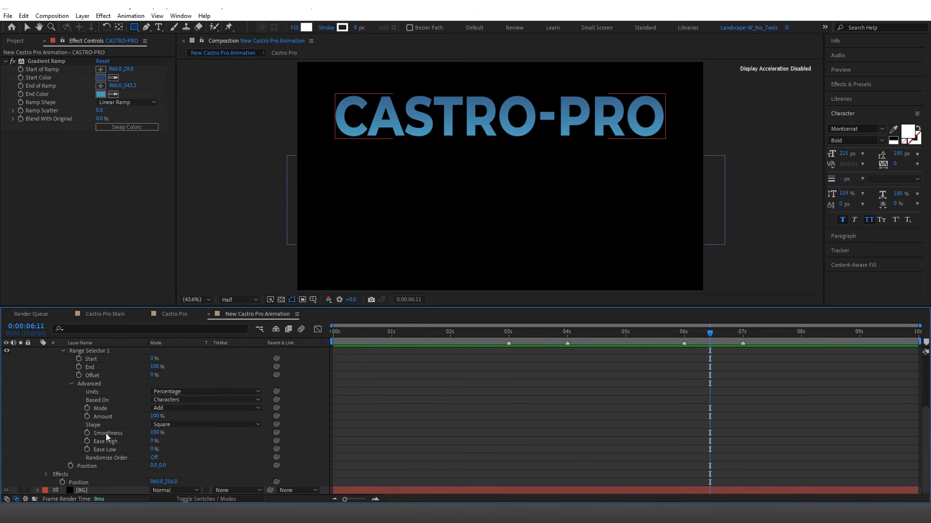
pyautogui.scroll(-1, 112, 449)
pyautogui.moveTo(163, 466); pyautogui.dragTo(318, 451)
pyautogui.click(194, 451)
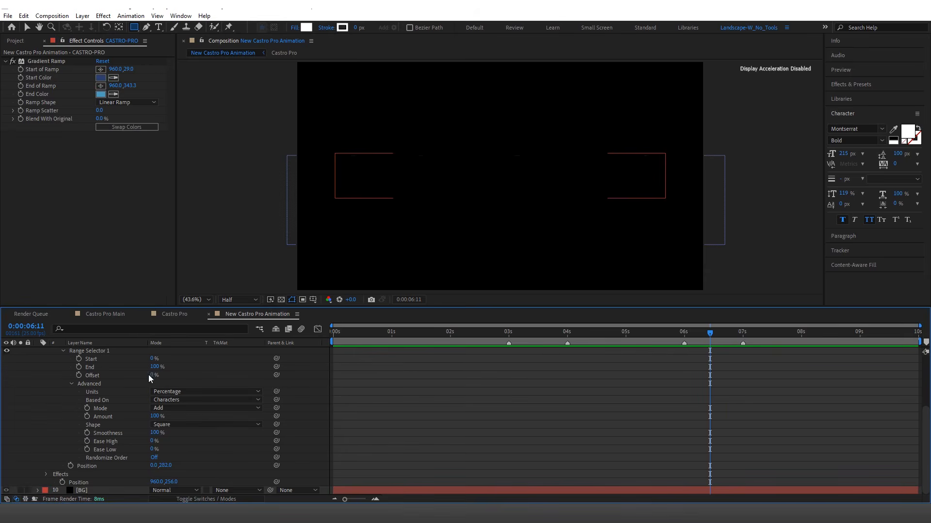
# Set the new Range Selector's Shape to Ramp Up and add an Offset keyframe of -100% at 0:00:06:11.
pyautogui.click(163, 425)
pyautogui.click(187, 446)
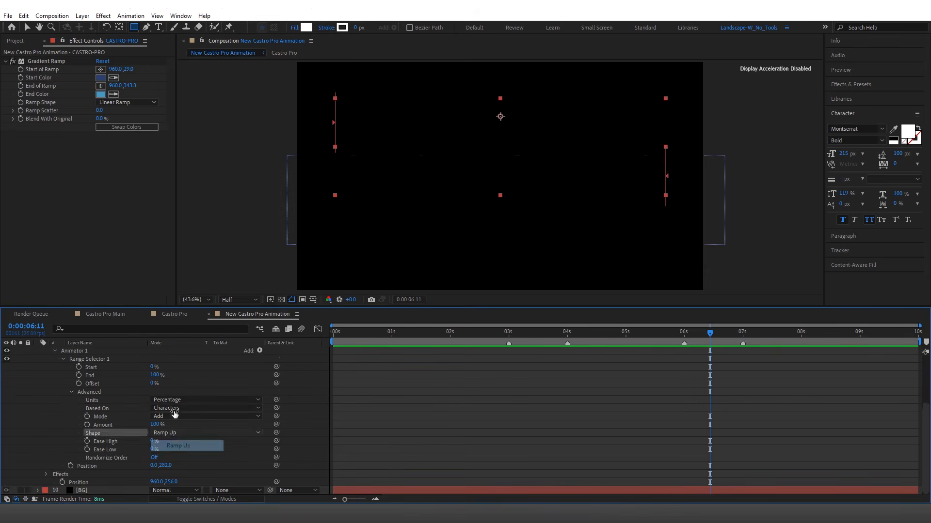
pyautogui.moveTo(155, 384); pyautogui.dragTo(109, 388)
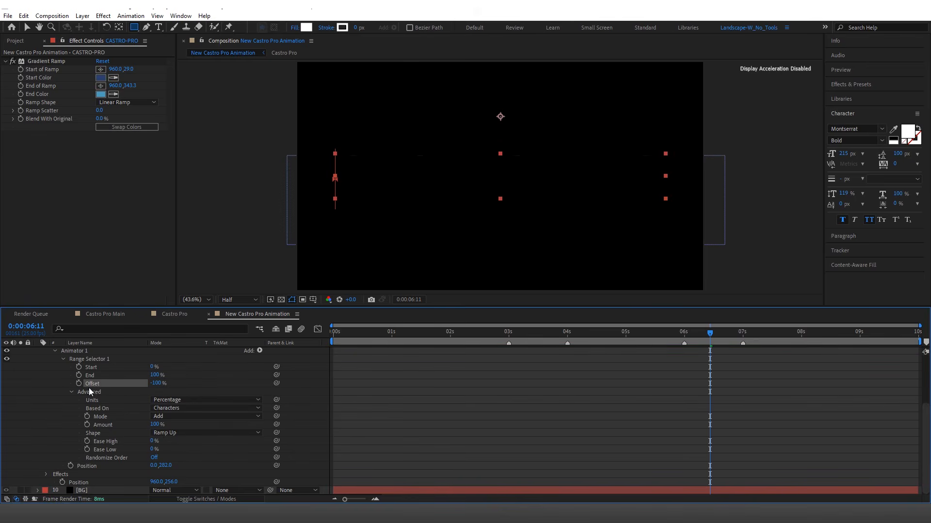
pyautogui.click(79, 383)
# Add an Offset keyframe of 100% at 0:00:07:16 and preview the title animation from 0:00:06:00.
pyautogui.press('space')
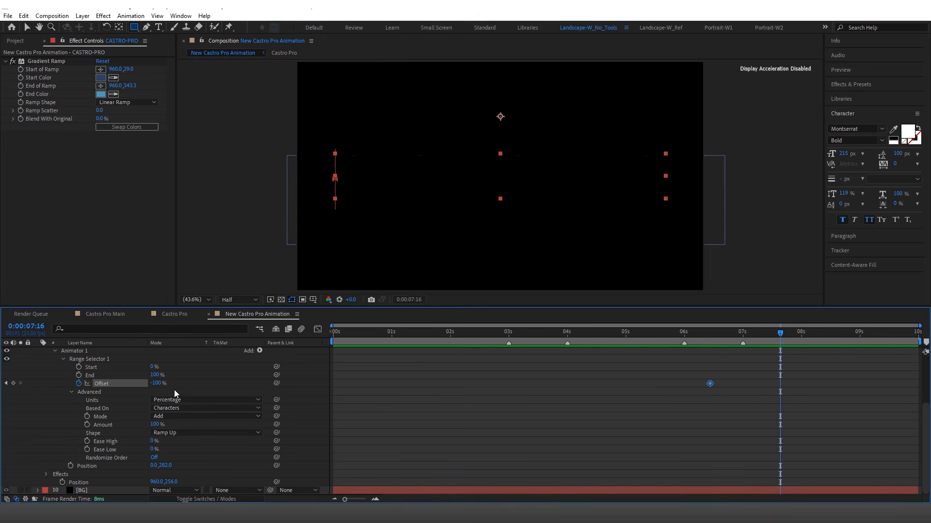
pyautogui.moveTo(158, 385); pyautogui.dragTo(276, 386)
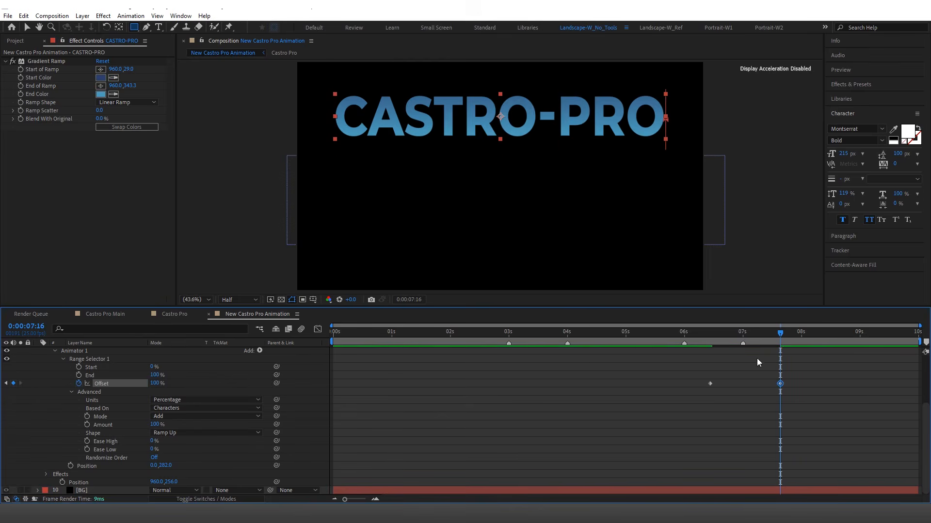
pyautogui.click(684, 340)
pyautogui.press('space')
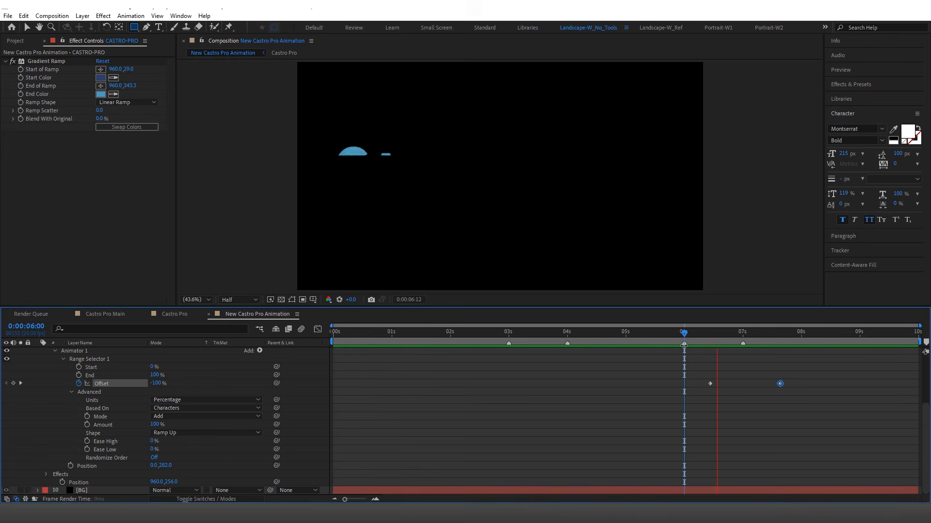
pyautogui.press('space')
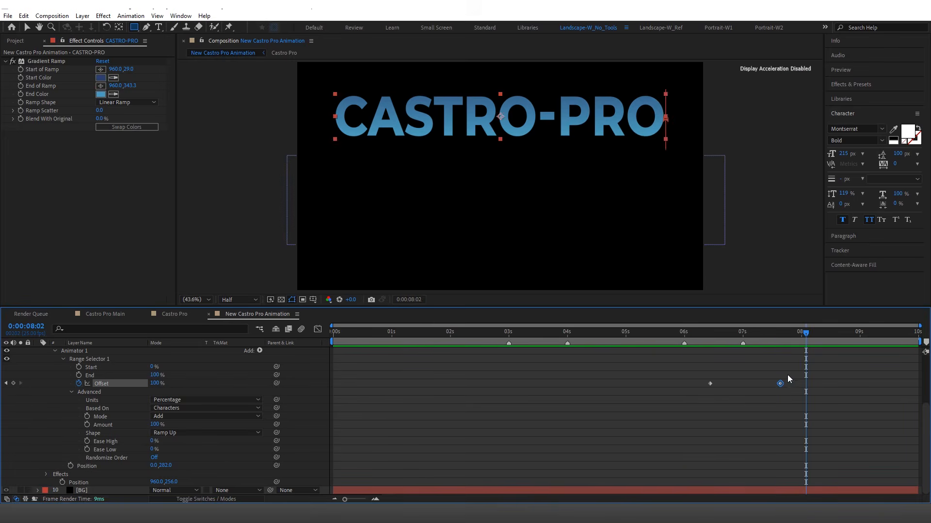
pyautogui.moveTo(787, 374); pyautogui.dragTo(699, 402)
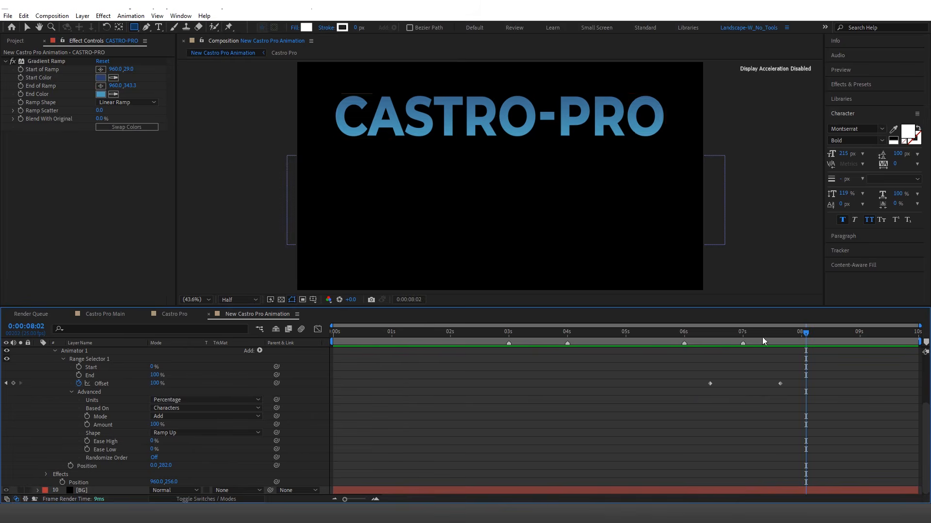
# Set the Range Selector's Ease High to 90%, checking the letters at 0:00:07:01.
pyautogui.moveTo(762, 337)
pyautogui.mouseDown()
pyautogui.moveTo(728, 340)
pyautogui.moveTo(745, 339)
pyautogui.mouseUp()
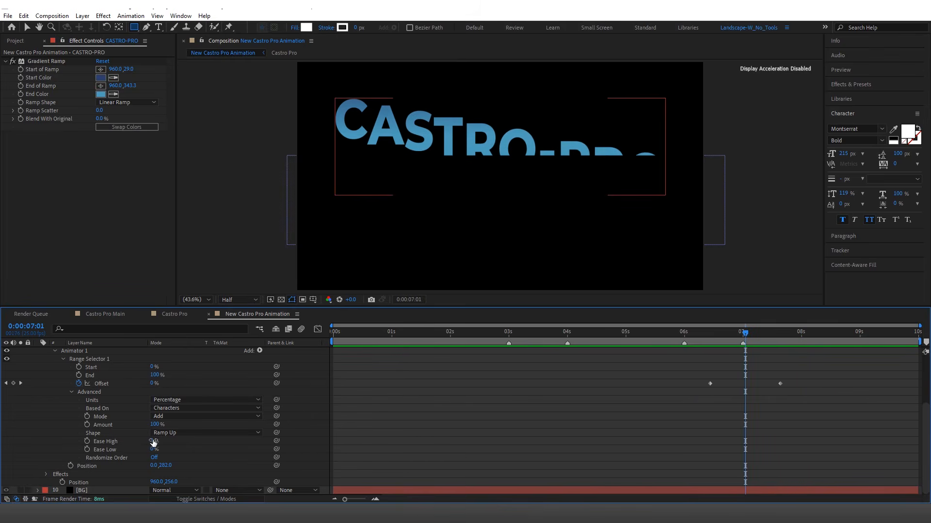
pyautogui.moveTo(157, 441); pyautogui.dragTo(190, 439)
pyautogui.click(155, 441)
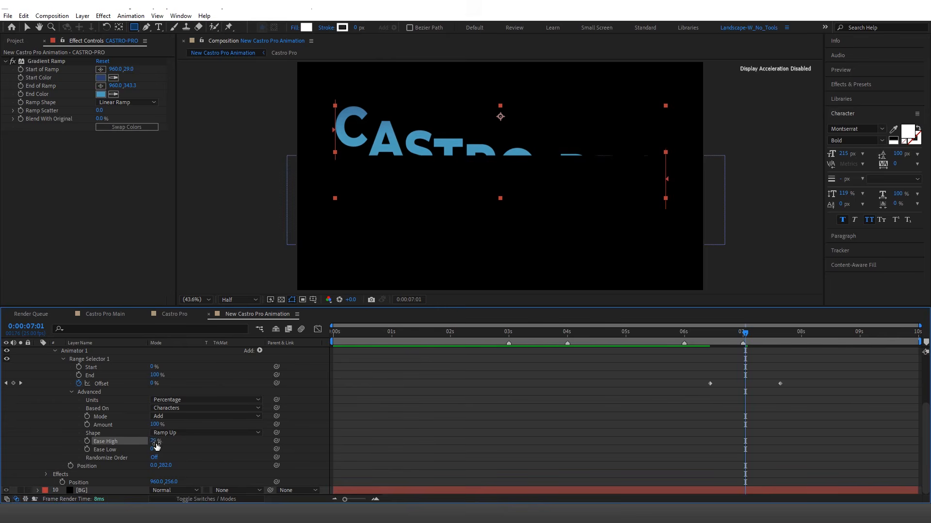
pyautogui.write('90')
pyautogui.press('Return')
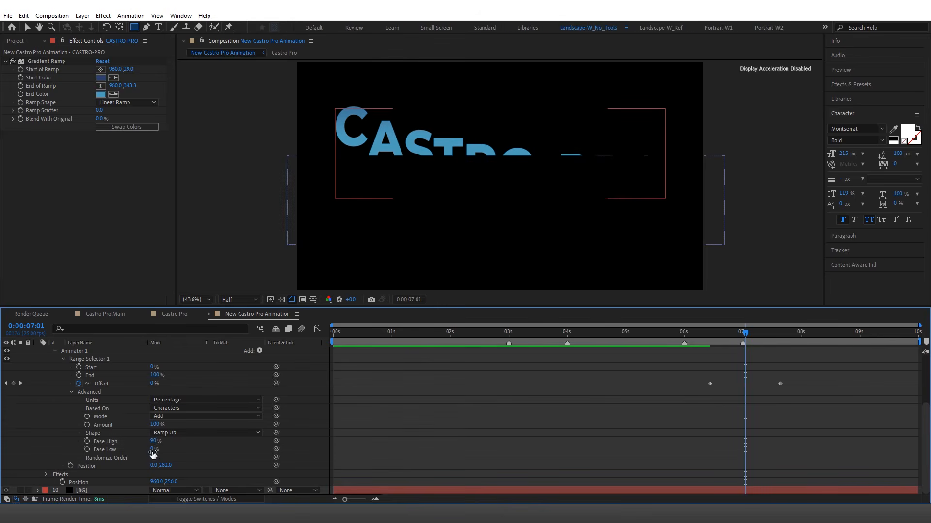
# Set the Range Selector's Ease Low to -43% and move the playhead to 0:00:06:11.
pyautogui.moveTo(154, 449); pyautogui.dragTo(134, 450)
pyautogui.click(700, 340)
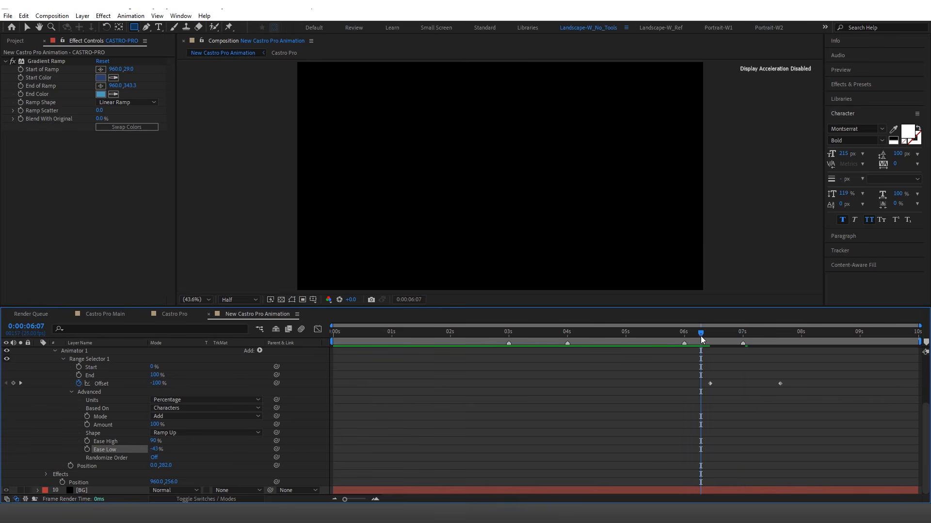
pyautogui.moveTo(700, 340)
pyautogui.mouseDown()
pyautogui.moveTo(727, 340)
pyautogui.moveTo(709, 340)
pyautogui.mouseUp()
# Apply Easy Ease to both Offset keyframes and preview the title animation from 0:00:06:11.
pyautogui.moveTo(687, 373); pyautogui.dragTo(789, 387)
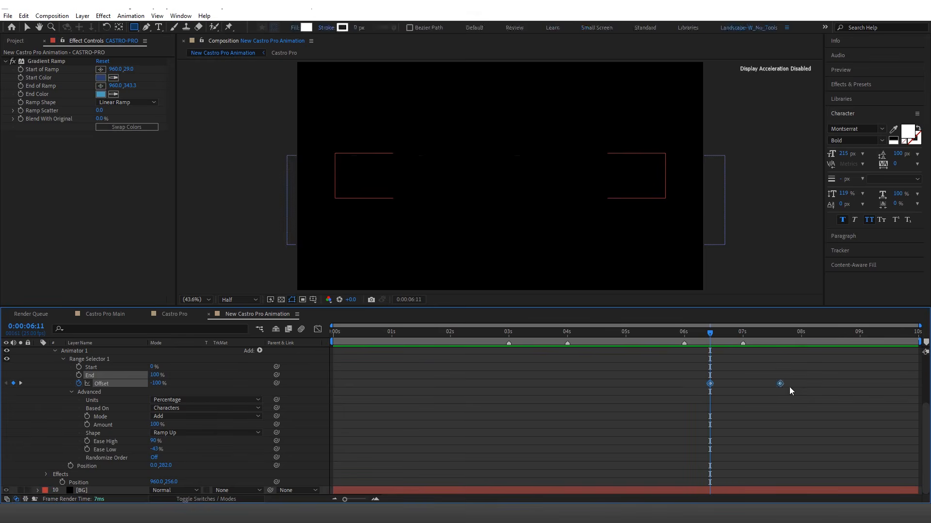
pyautogui.press('F9')
pyautogui.press('space')
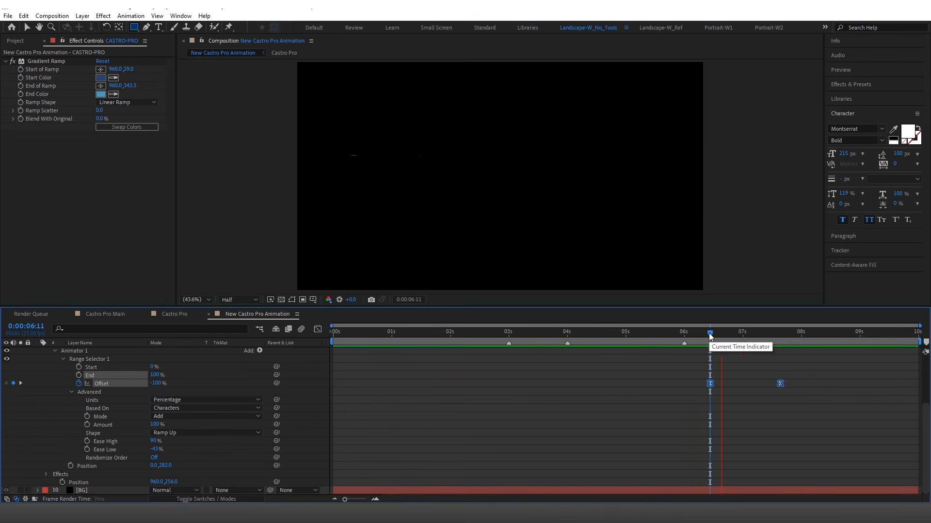
pyautogui.press('space')
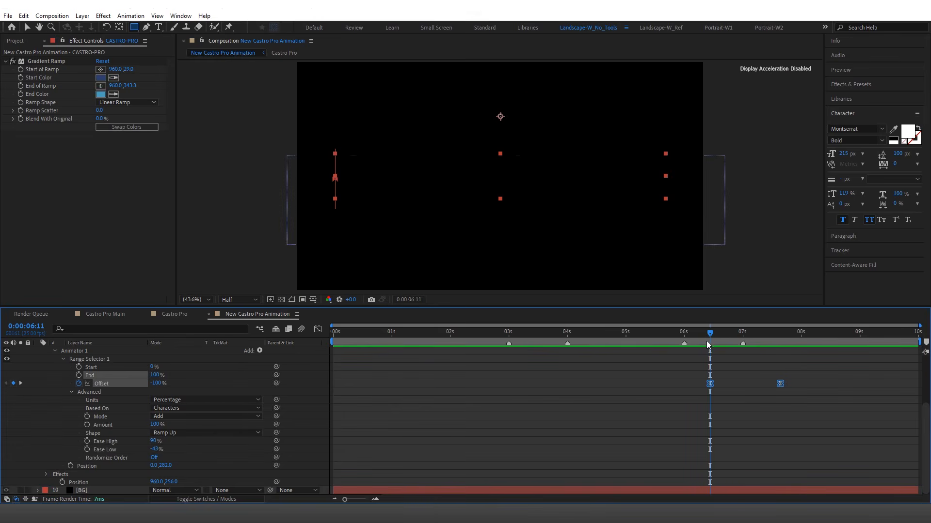
pyautogui.press('F2')
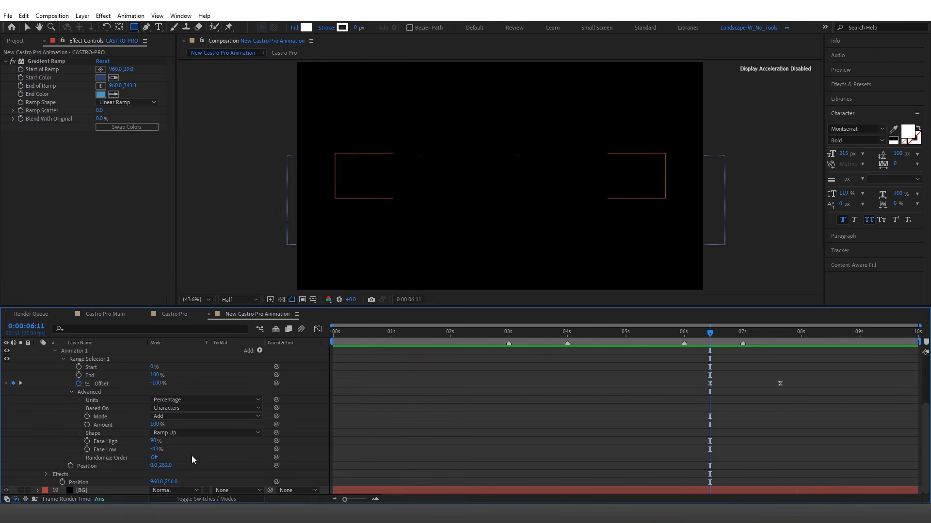
# Set the Range Selector's Ease High to -100% and its Ease Low to 50%.
pyautogui.click(175, 434)
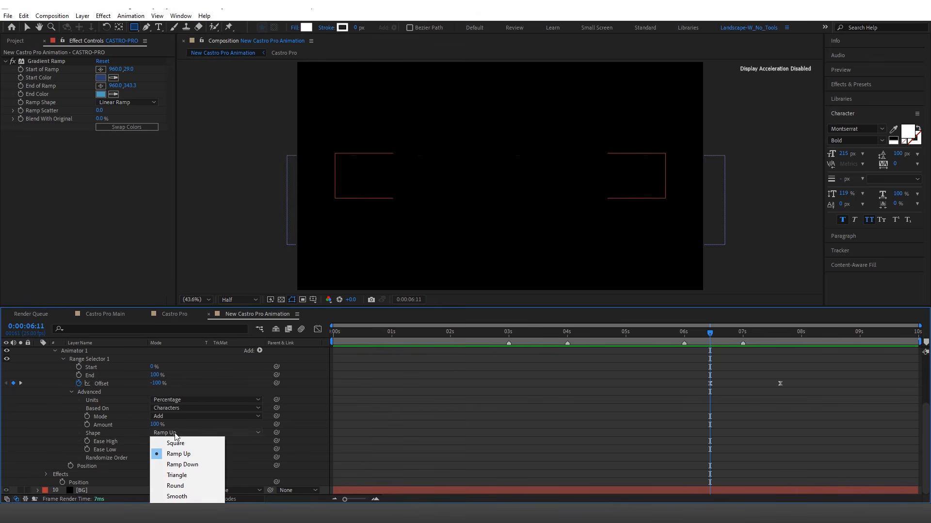
pyautogui.click(238, 462)
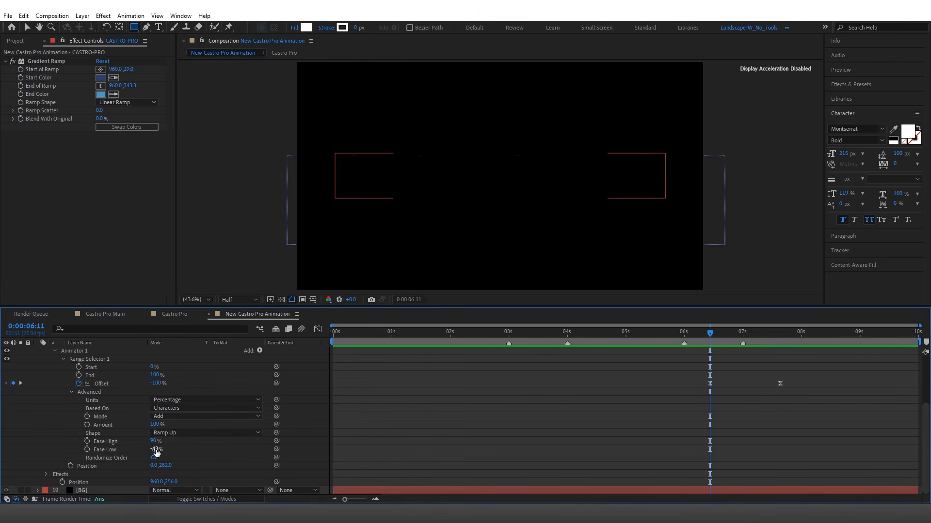
pyautogui.click(156, 451)
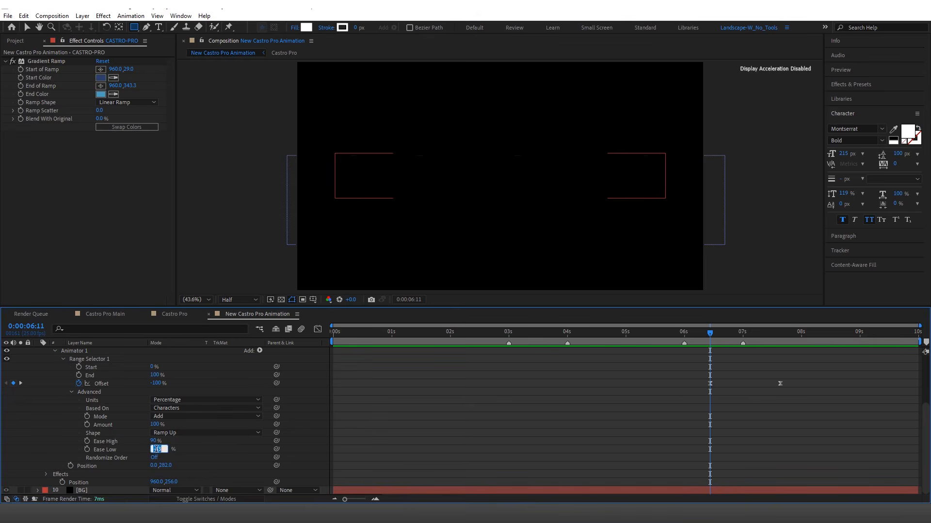
pyautogui.click(183, 456)
pyautogui.click(152, 443)
pyautogui.write('-100')
pyautogui.press('Return')
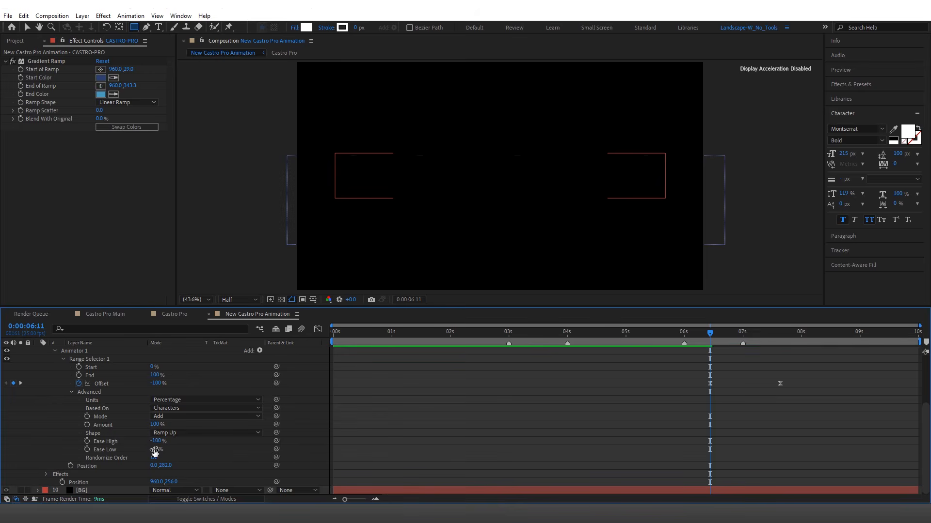
pyautogui.click(154, 450)
pyautogui.write('50')
pyautogui.press('Return')
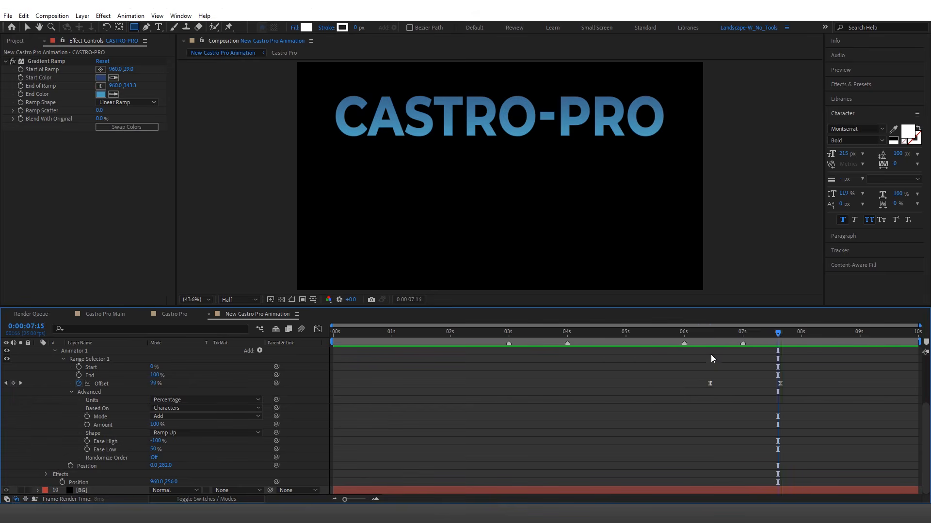
# Preview the rising letters from 0:00:06:11 to judge the easing.
pyautogui.click(698, 334)
pyautogui.moveTo(697, 333); pyautogui.dragTo(710, 336)
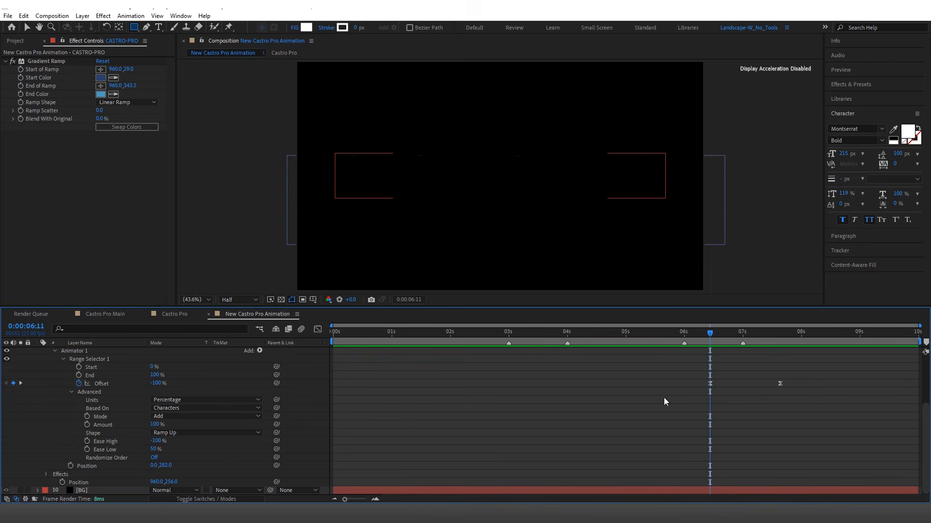
pyautogui.press('space')
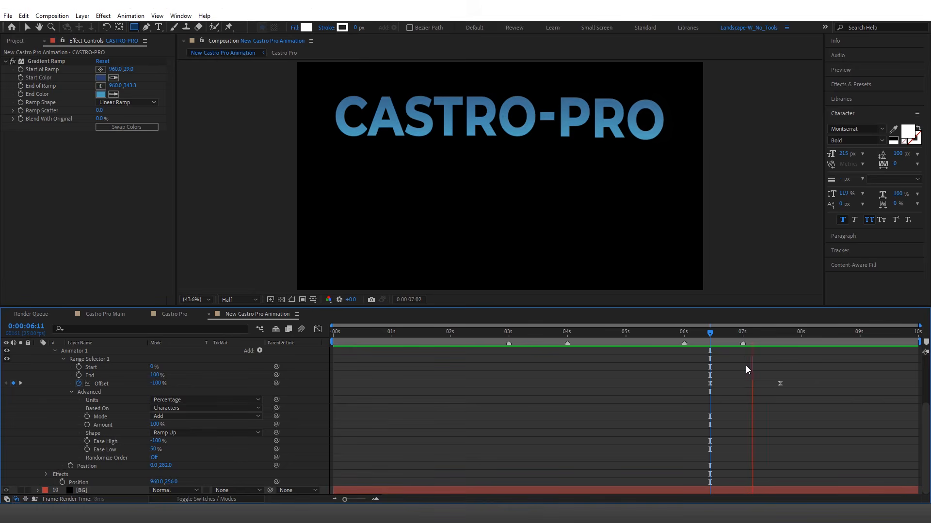
pyautogui.press('space')
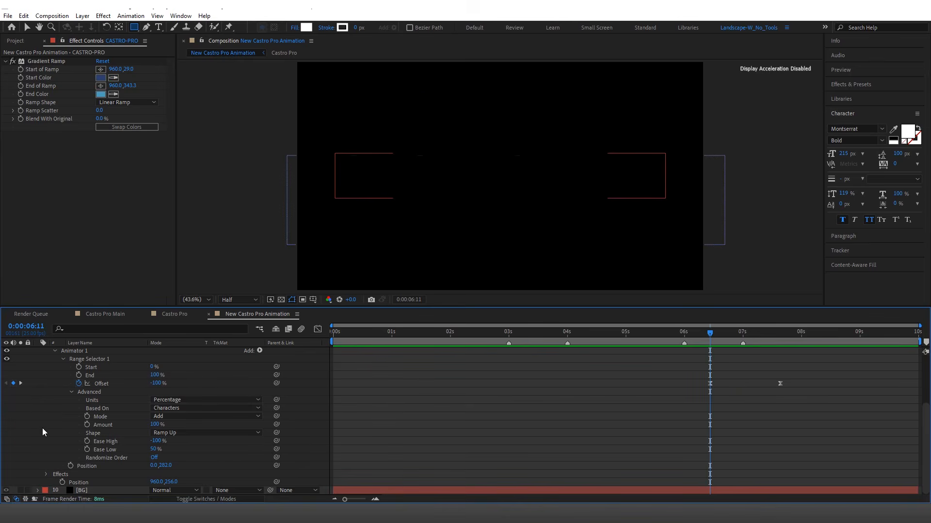
# Shape the Offset speed graph into a sharp peak of about 700 %/sec and preview from 0:00:05:01.
pyautogui.scroll(2, 42, 428)
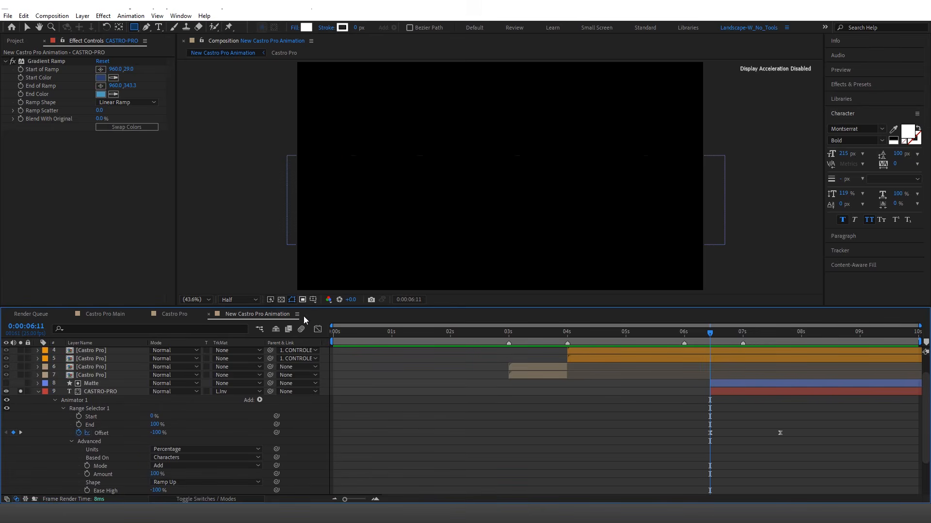
pyautogui.click(318, 330)
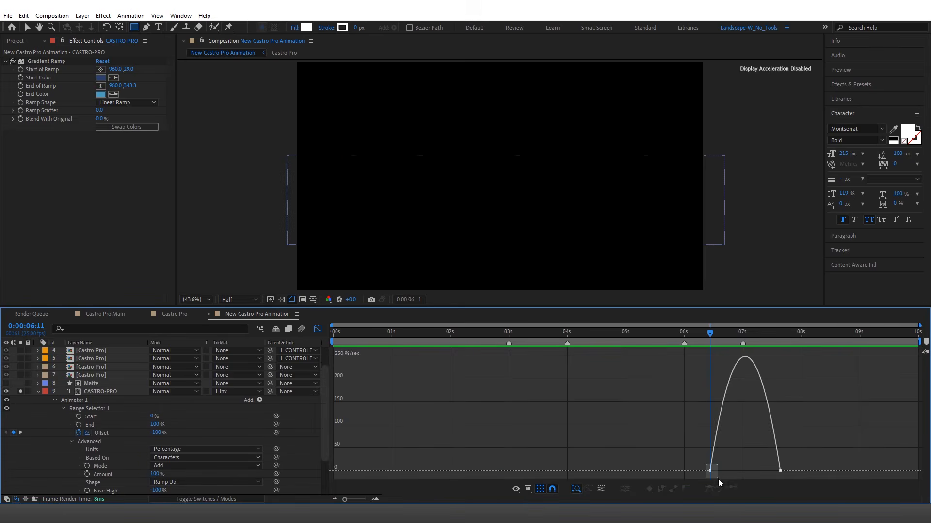
pyautogui.moveTo(717, 479); pyautogui.dragTo(750, 471)
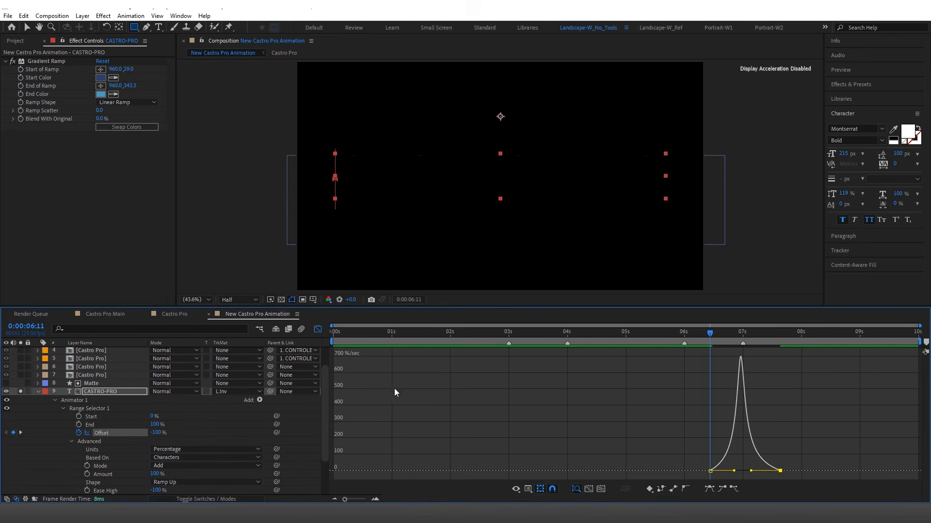
pyautogui.click(317, 329)
pyautogui.moveTo(708, 340); pyautogui.dragTo(628, 341)
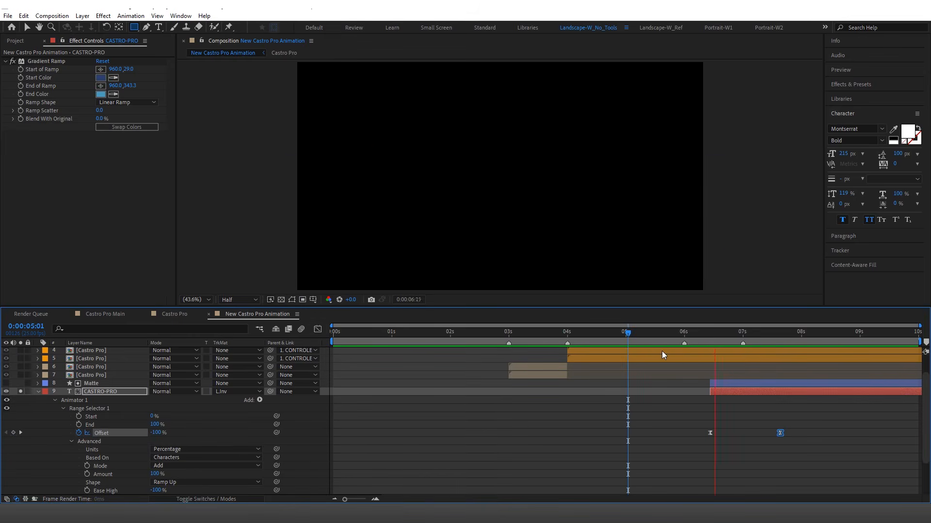
pyautogui.press('space')
pyautogui.click(718, 435)
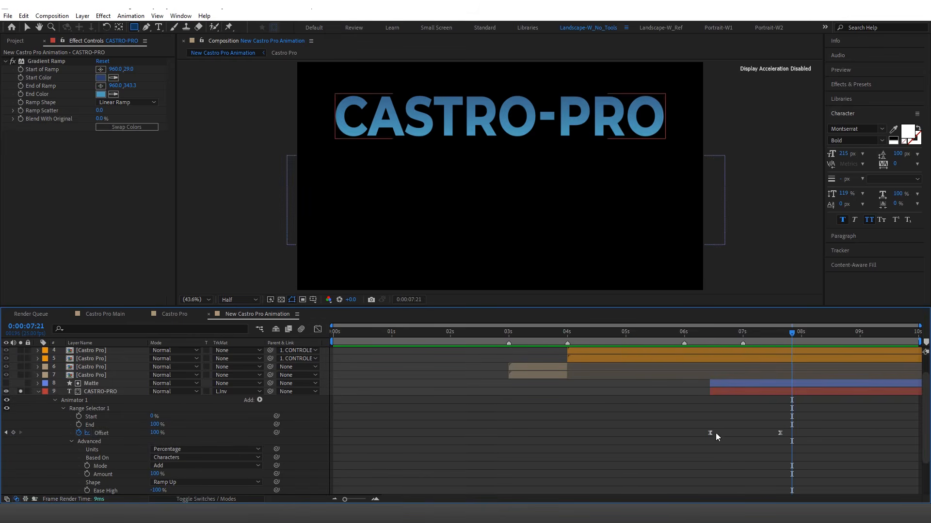
# Shorten both Offset easing handles in the speed graph for a softer peak of about 350 %/sec, and preview from 0:00:05:24.
pyautogui.click(317, 330)
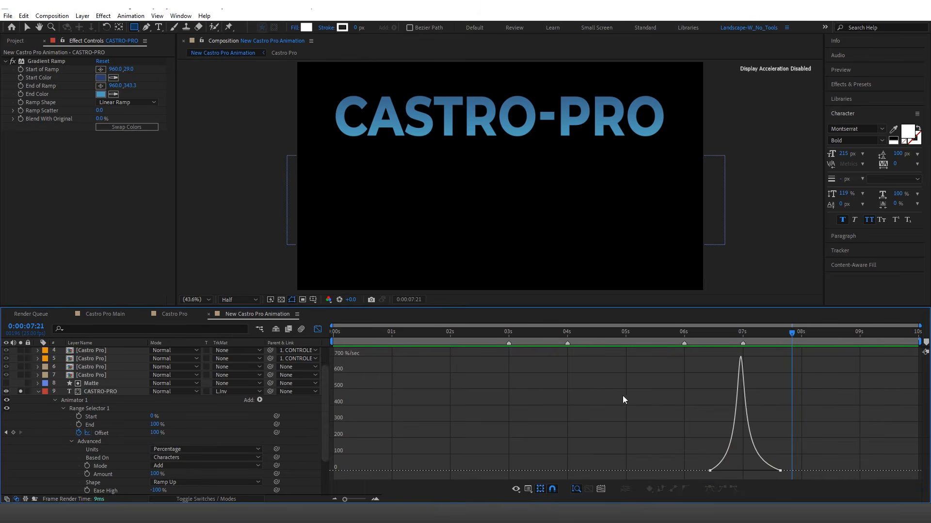
pyautogui.click(710, 471)
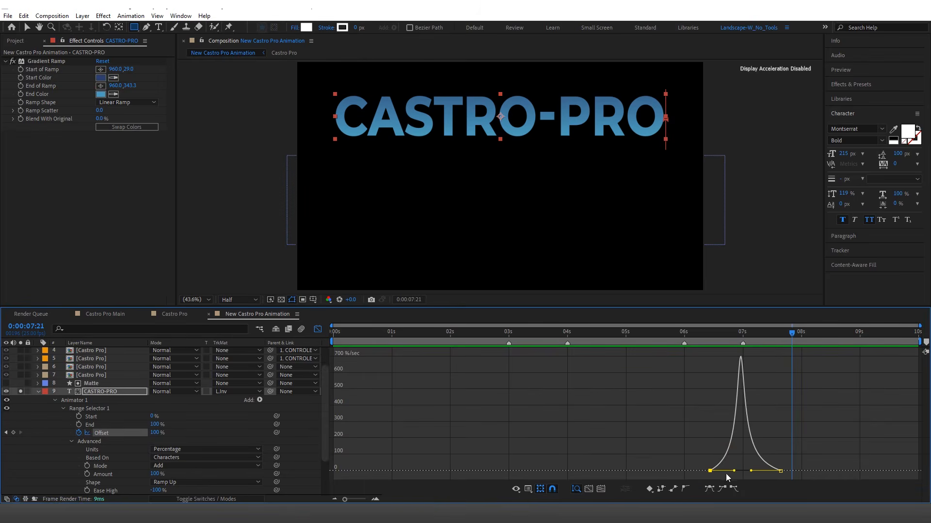
pyautogui.moveTo(732, 472); pyautogui.dragTo(759, 473)
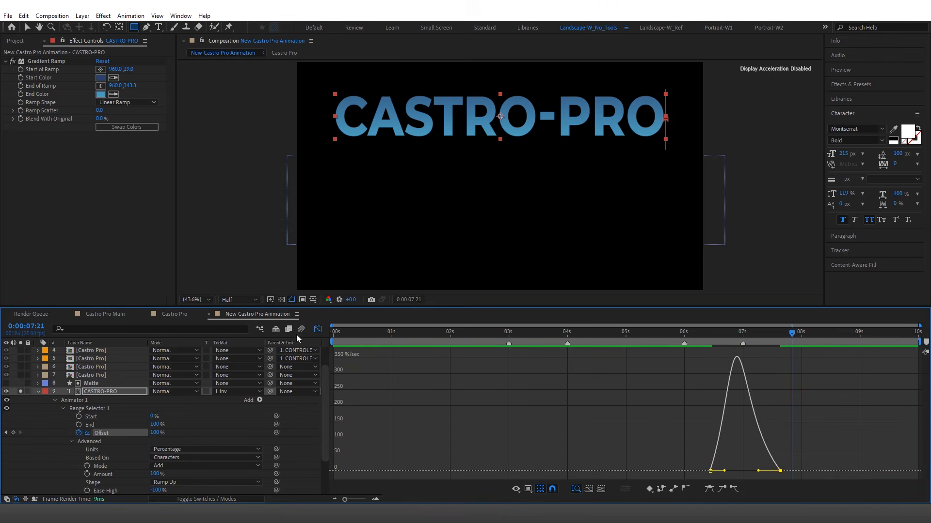
pyautogui.hotkey('shift', 'F3')
pyautogui.click(681, 333)
pyautogui.press('space')
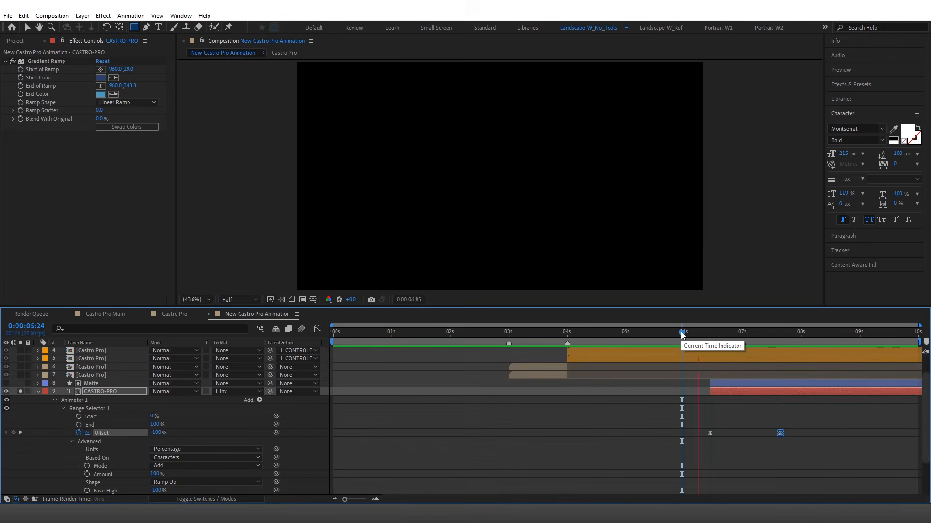
pyautogui.press('space')
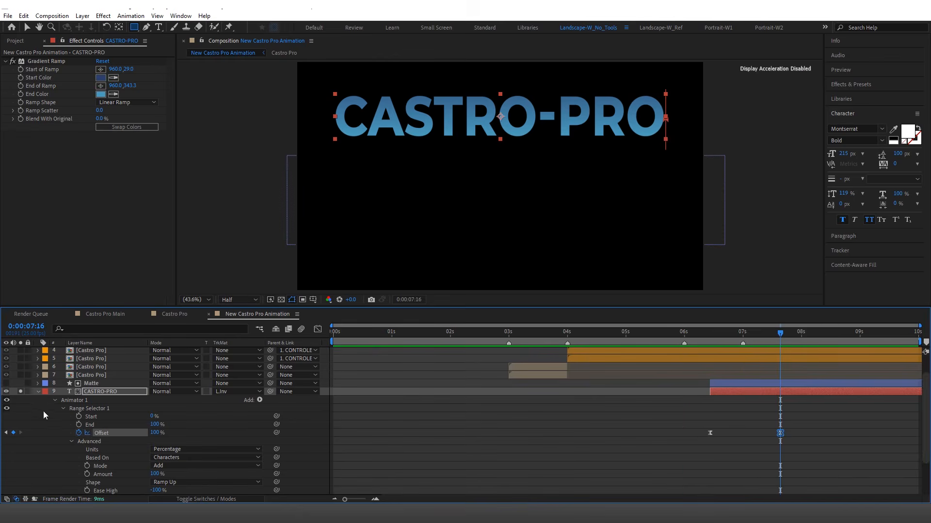
# Collapse and unsolo CASTRO-PRO, and shift it together with Matte to start at 0:00:06:00, previewing from 0:00:05:16.
pyautogui.click(43, 396)
pyautogui.click(38, 393)
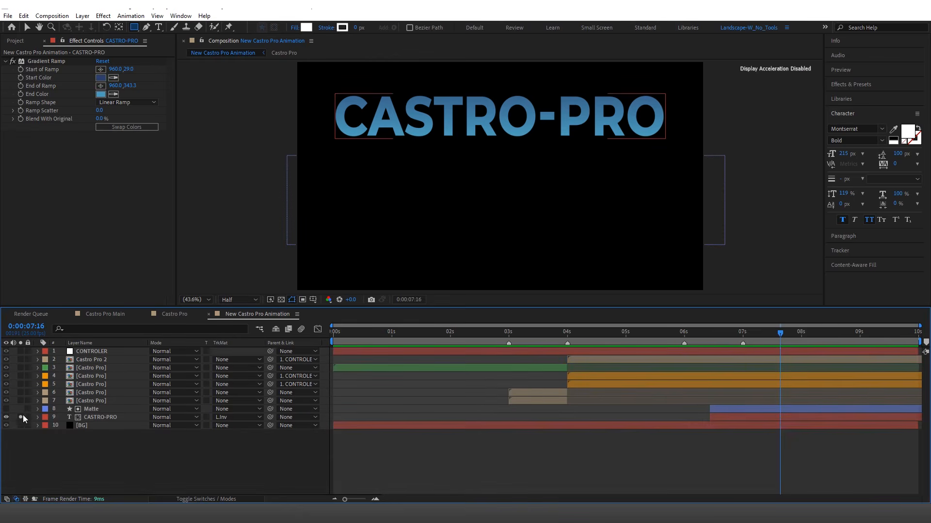
pyautogui.moveTo(766, 332); pyautogui.dragTo(682, 357)
pyautogui.click(726, 411)
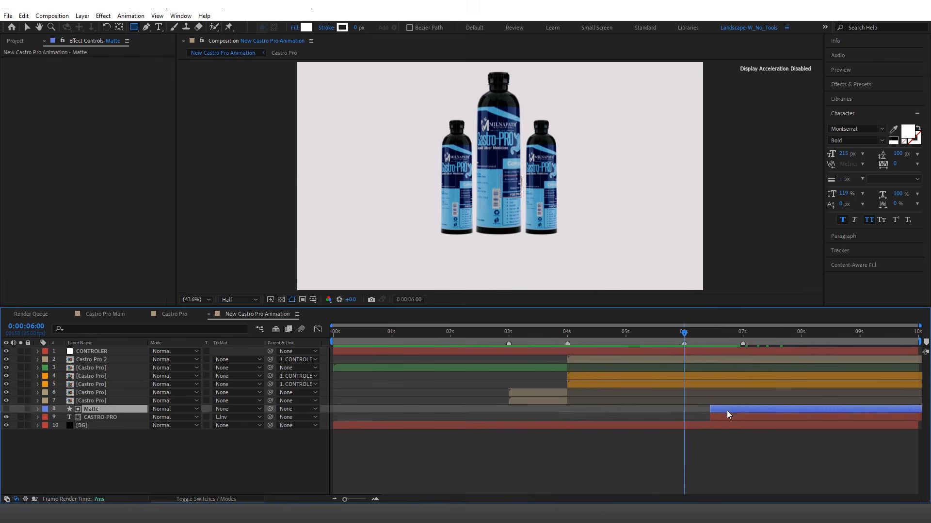
pyautogui.keyDown('shift'); pyautogui.click(728, 417); pyautogui.keyUp('shift')
pyautogui.moveTo(731, 408); pyautogui.dragTo(702, 412)
pyautogui.moveTo(665, 330); pyautogui.dragTo(660, 333)
pyautogui.press('space')
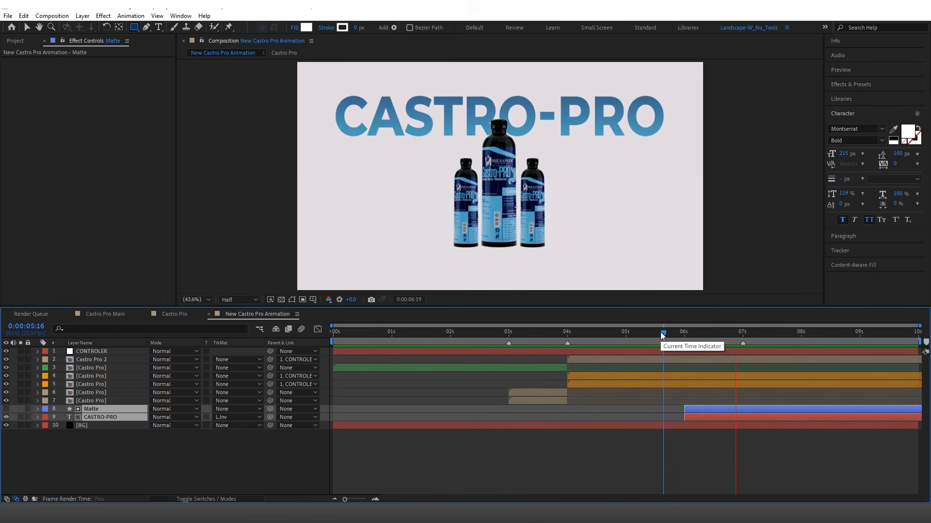
pyautogui.press('space')
# End the work area at 0:00:08:00 and play back the trimmed animation.
pyautogui.moveTo(796, 341); pyautogui.dragTo(801, 344)
pyautogui.press('n')
pyautogui.click(676, 453)
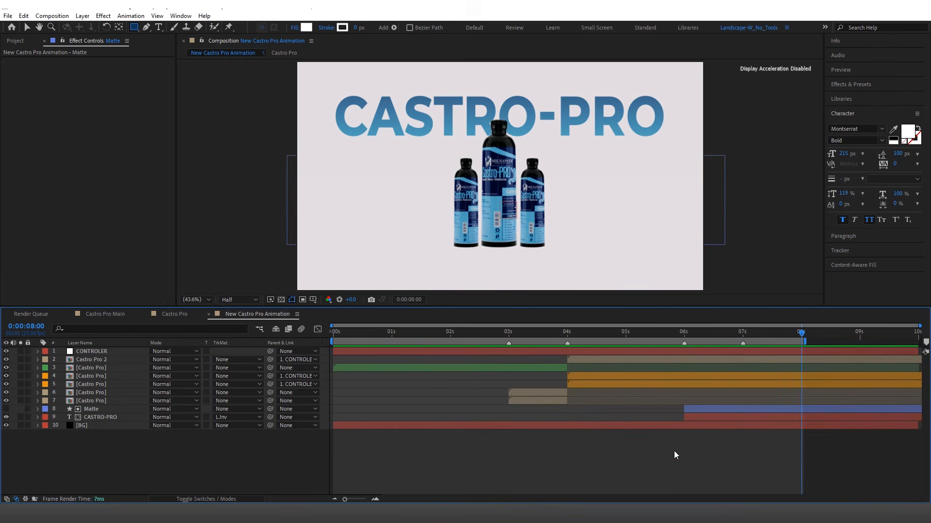
pyautogui.click(867, 70)
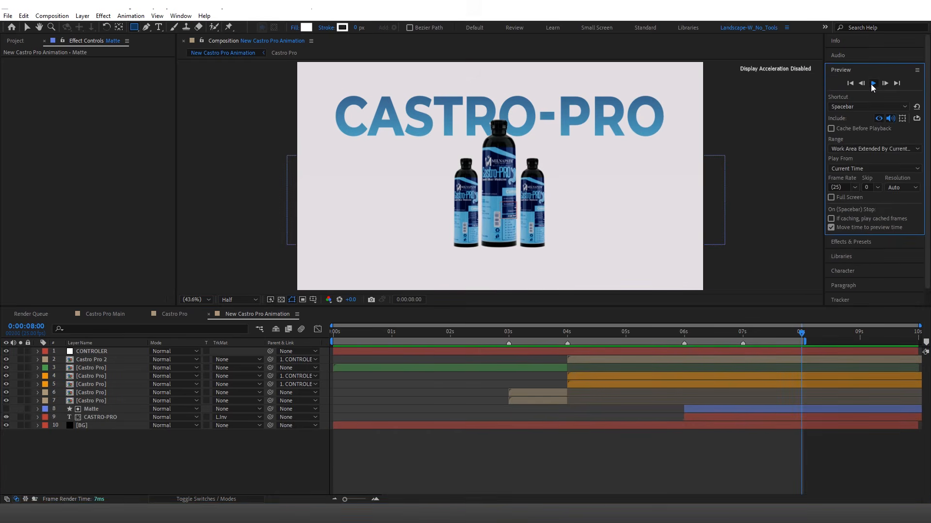
pyautogui.click(872, 83)
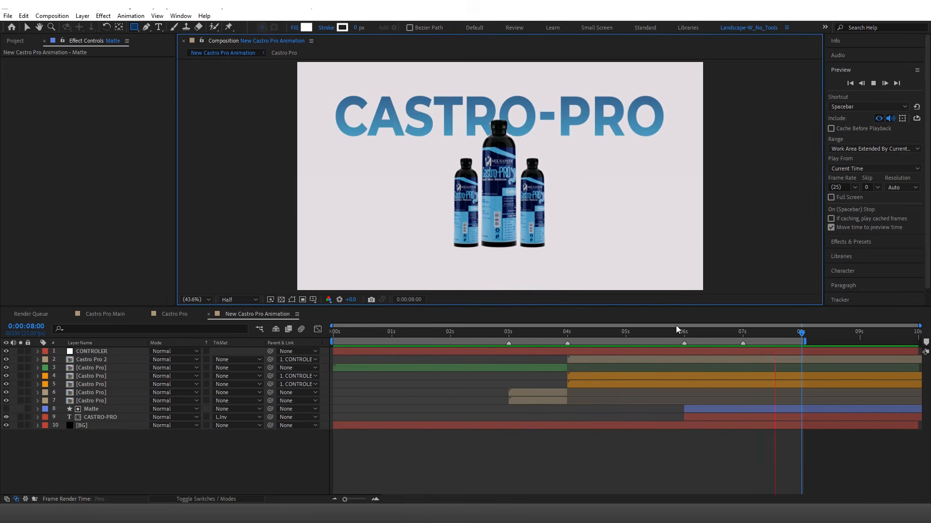
pyautogui.press('space')
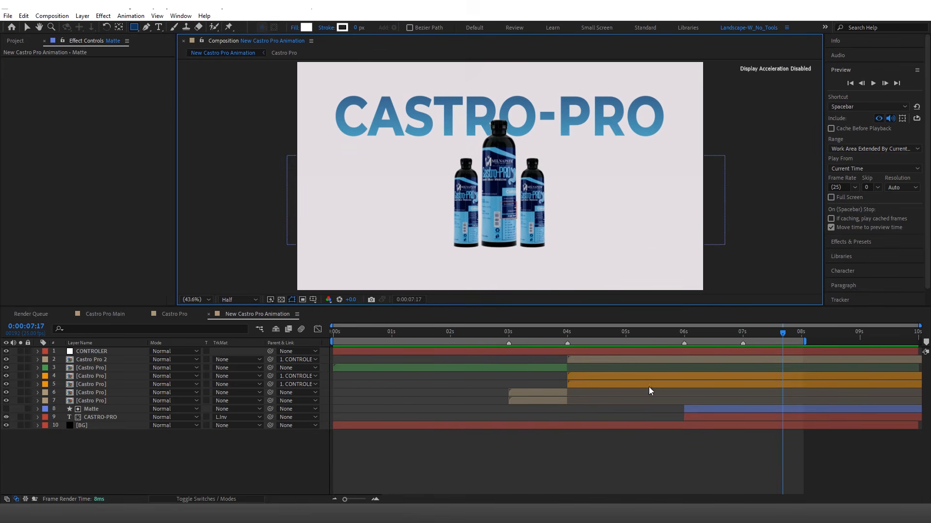
# Switch to Product Animation script.txt in Notepad and reposition its window so the expressions can be read beside the composition.
pyautogui.hotkey('alt', 'Tab')
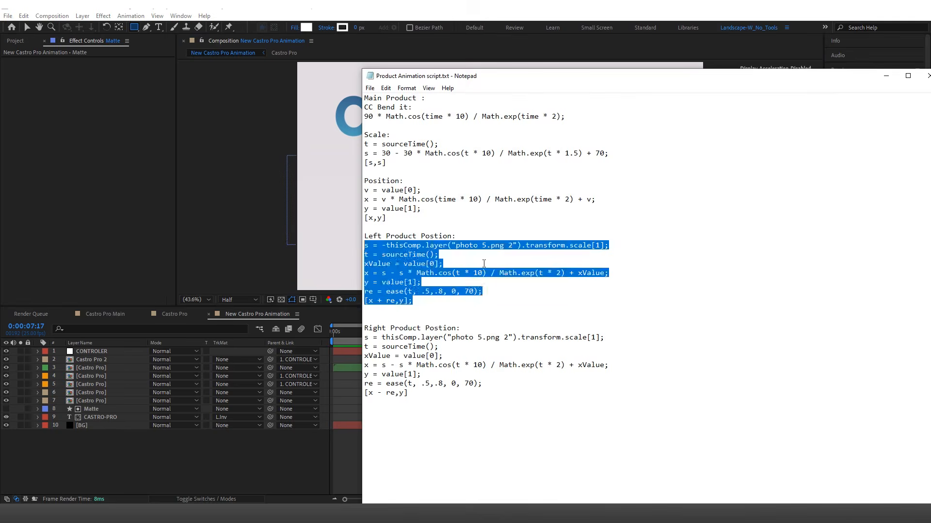
pyautogui.click(440, 264)
pyautogui.moveTo(483, 76); pyautogui.dragTo(630, 201)
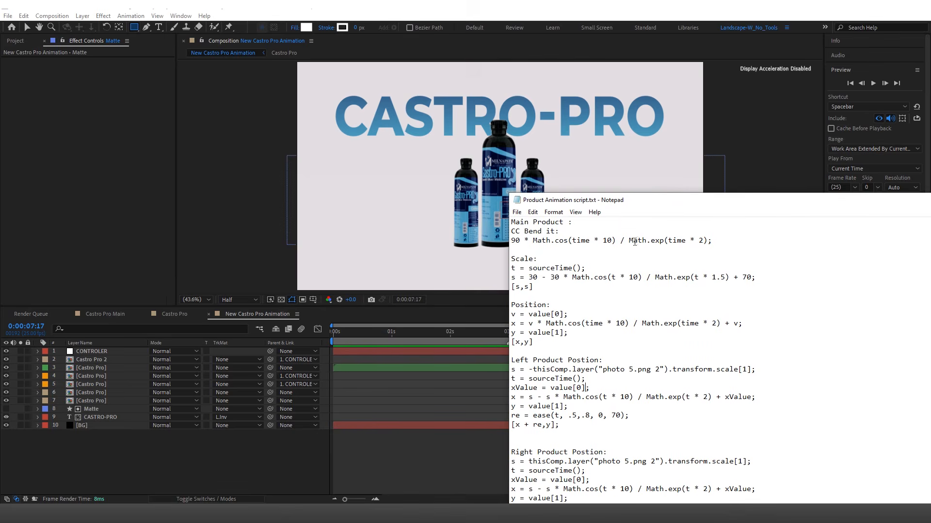
pyautogui.moveTo(652, 193); pyautogui.dragTo(651, 137)
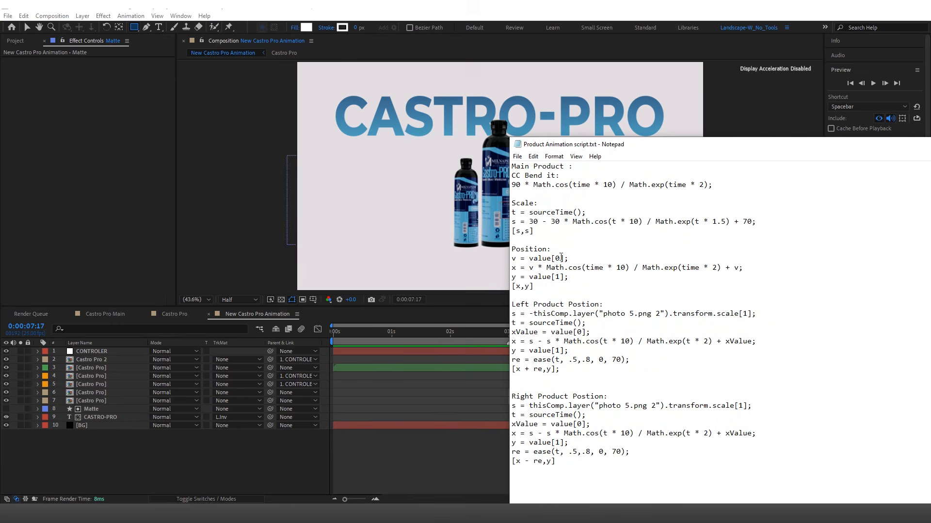